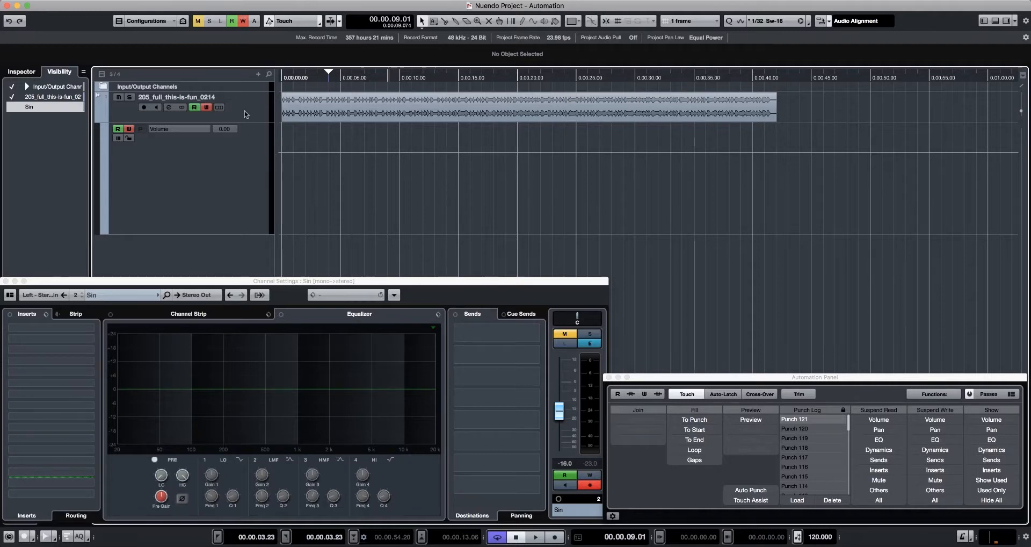
On track 205_full_this-is-fun_0214, enable Fill To Punch and record two held volume fader dips while playing from 00.00.06.05
left_click(268, 120)
key("h")
key("h")
key("h")
key("h")
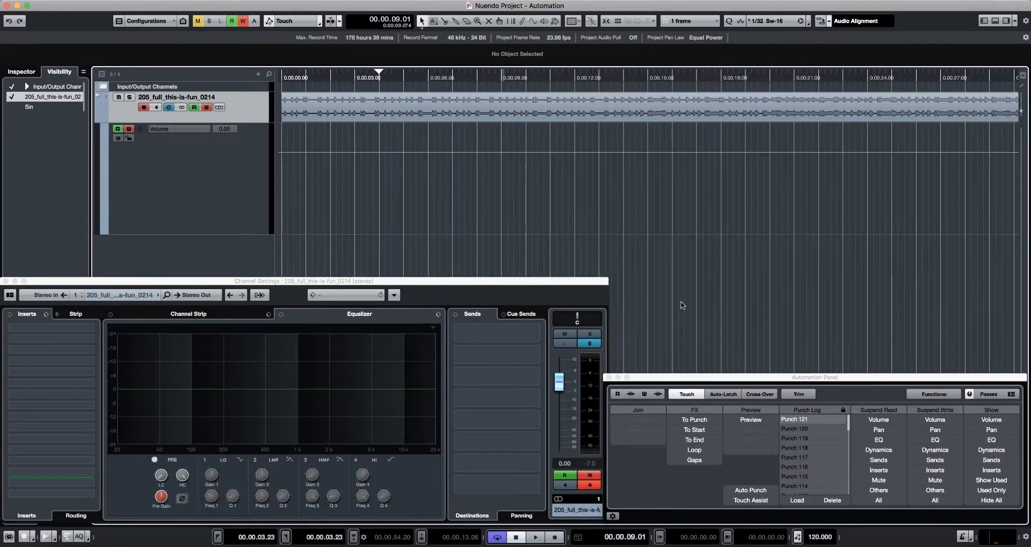
left_click(695, 419)
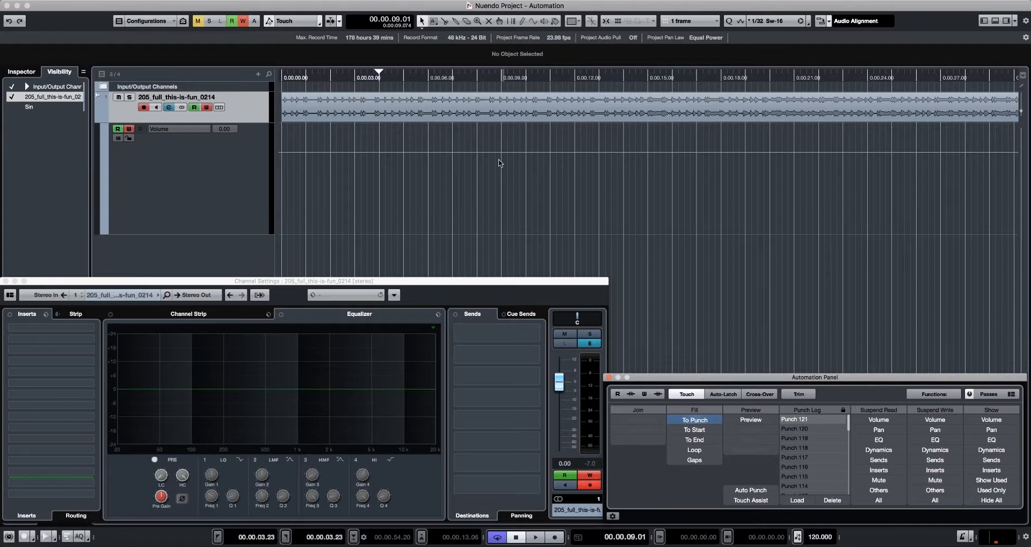
left_click(435, 79)
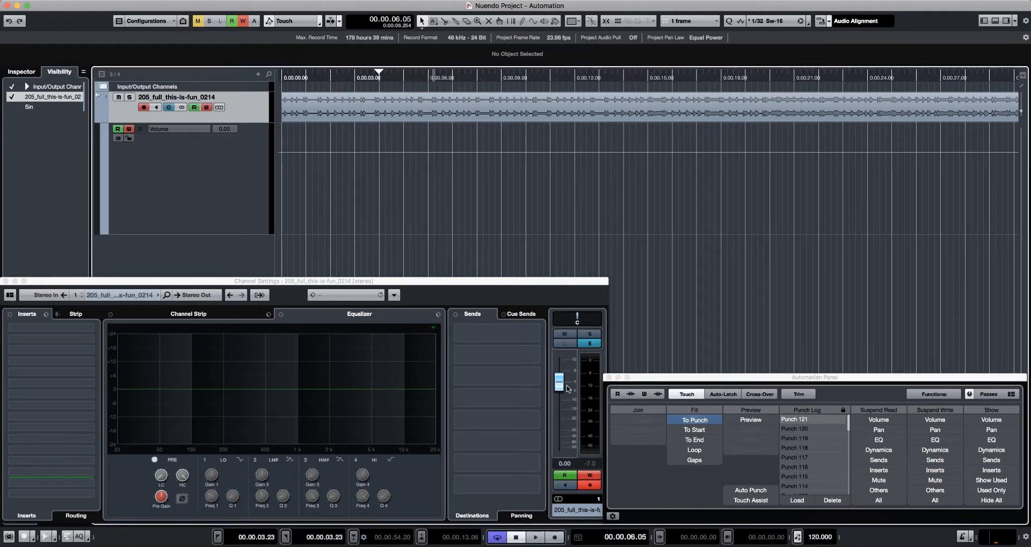
key("space")
left_click_drag(563, 382, 564, 416)
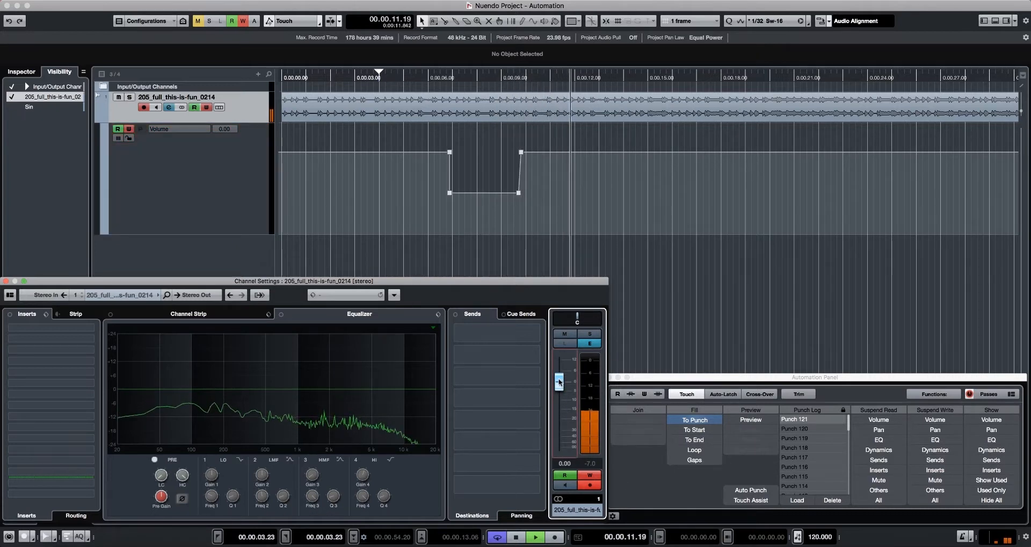
left_click_drag(560, 383, 564, 420)
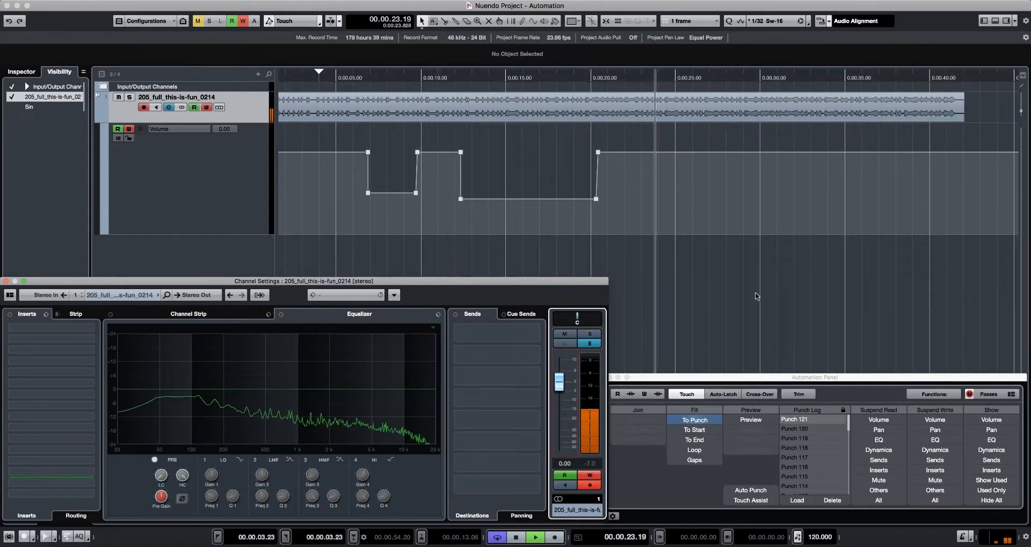
Stop playback and delete all the volume automation points recorded in the two dips
key("space")
left_click_drag(646, 214, 343, 140)
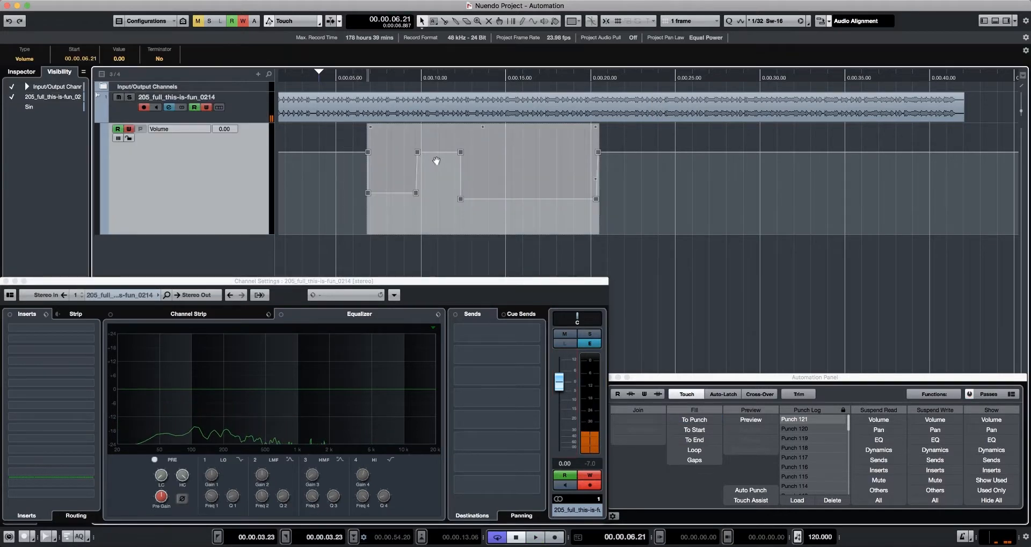
key("Delete")
Enable Fill To Start and record a volume fader dip to about -13.8 while playing from 00.00.08.01
left_click(373, 75)
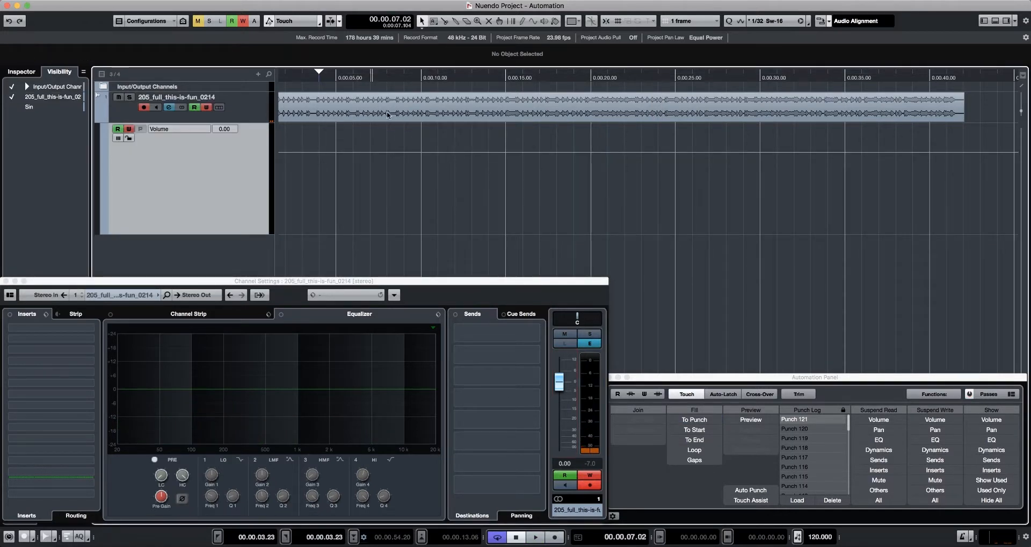
left_click(698, 431)
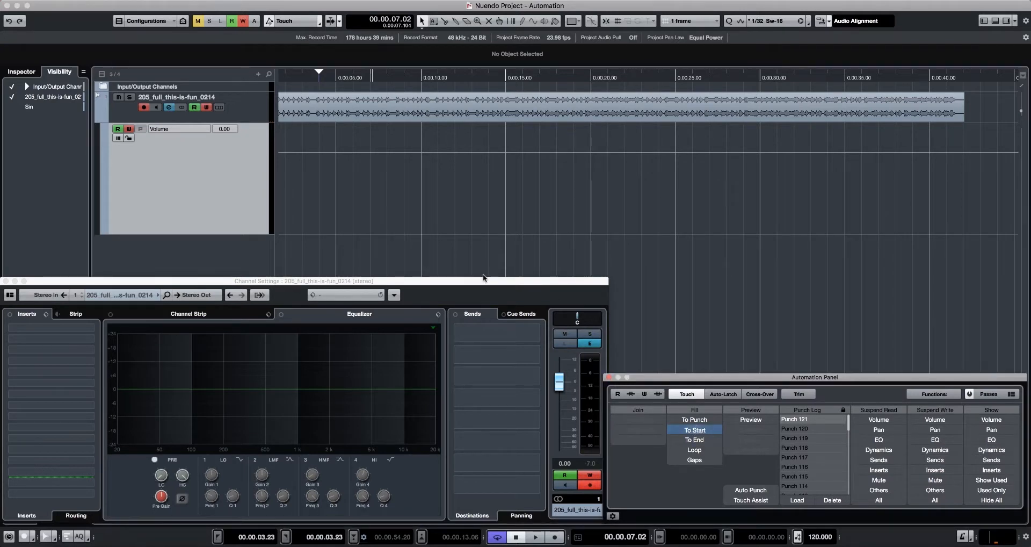
left_click(388, 77)
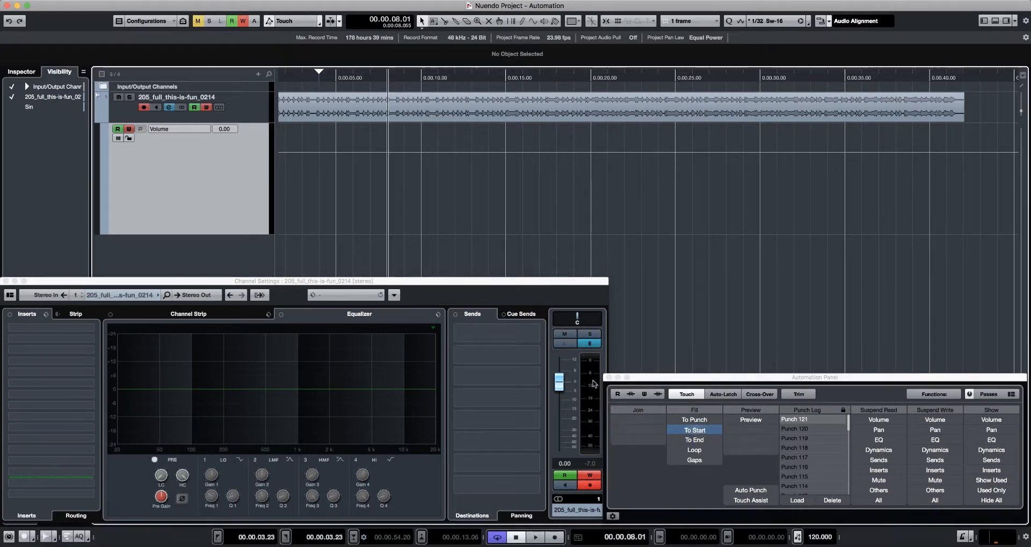
key("space")
left_click_drag(559, 381, 563, 406)
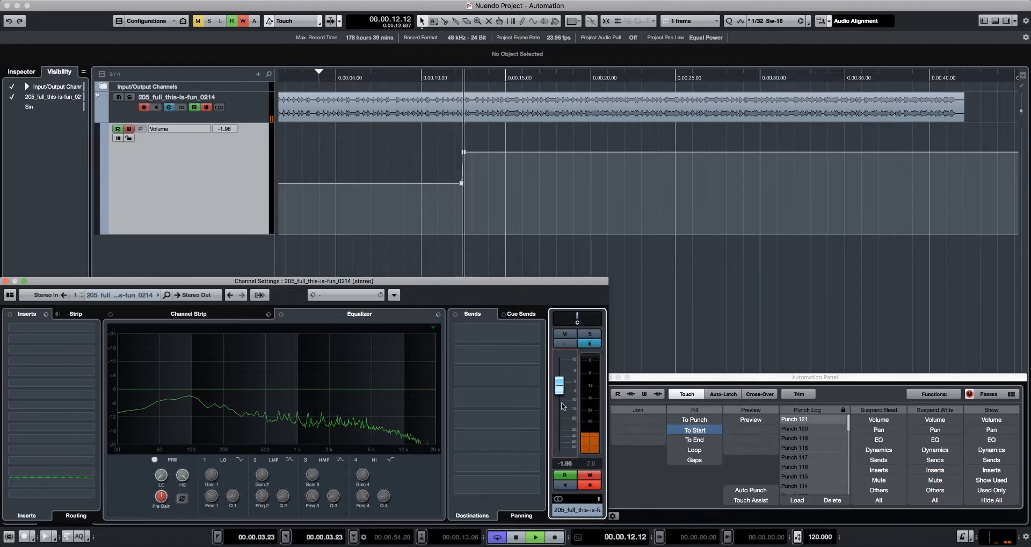
key("space")
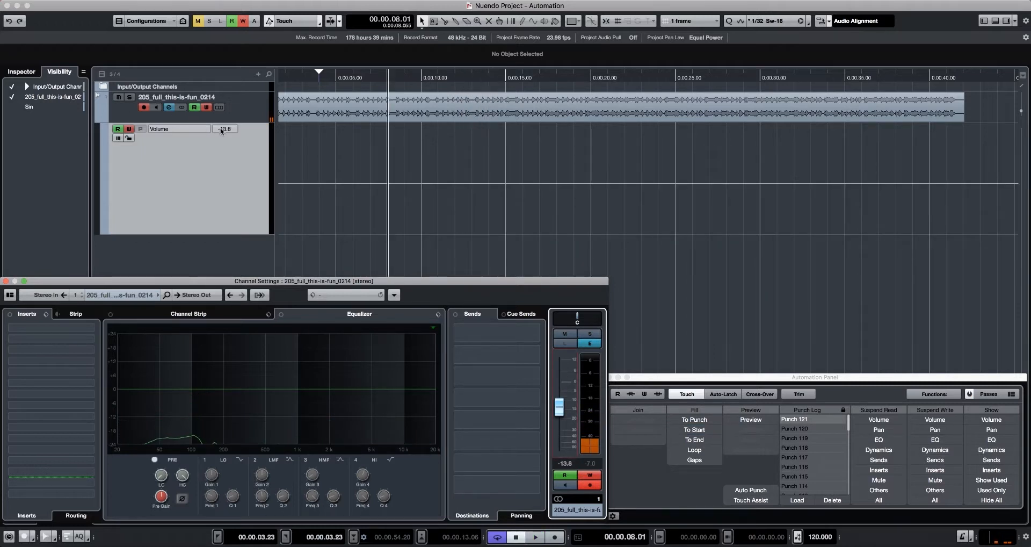
Set the track volume to -4.80, record a fader drop to about -19.8 with Fill To End, and undo that recording
left_click_drag(228, 129, 228, 111)
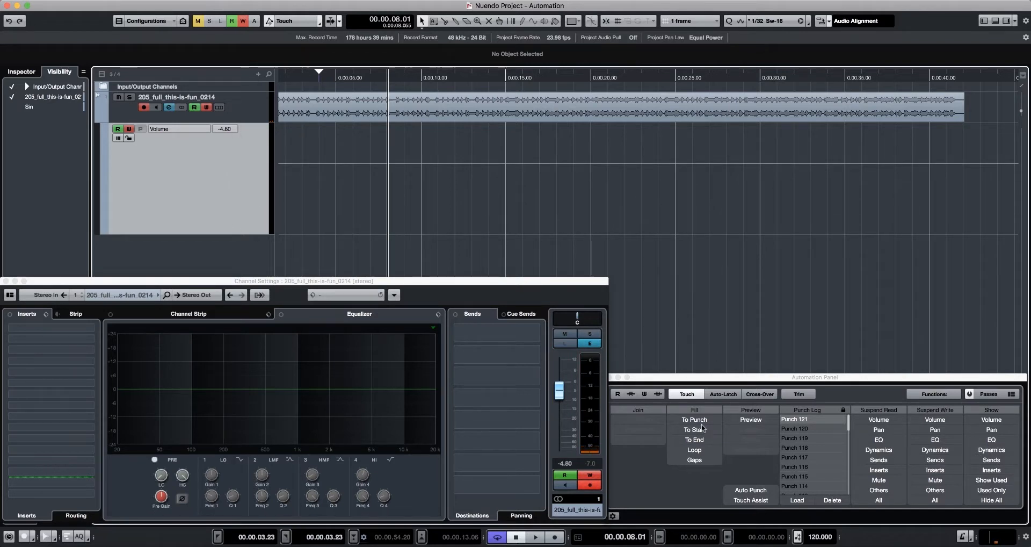
left_click(701, 440)
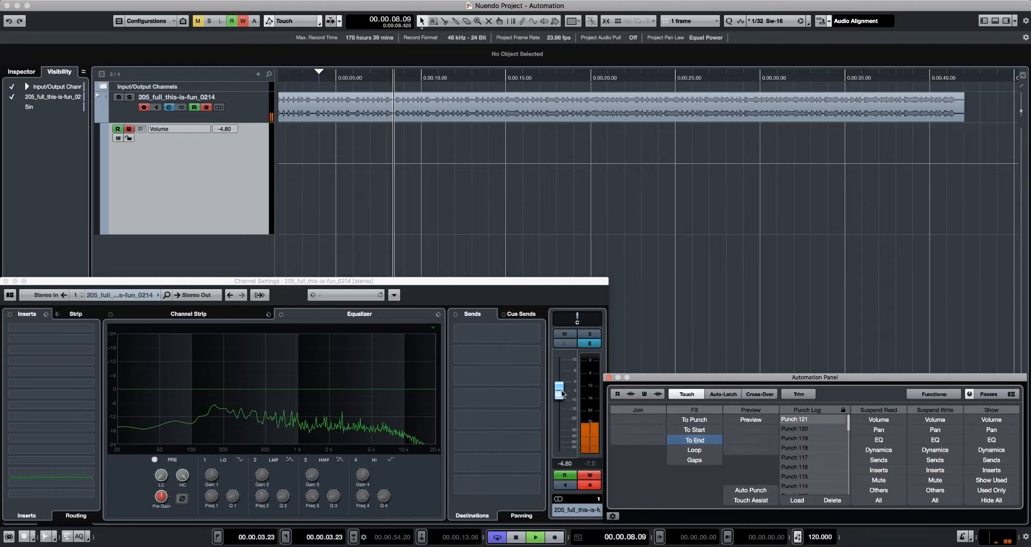
left_click_drag(564, 393, 567, 416)
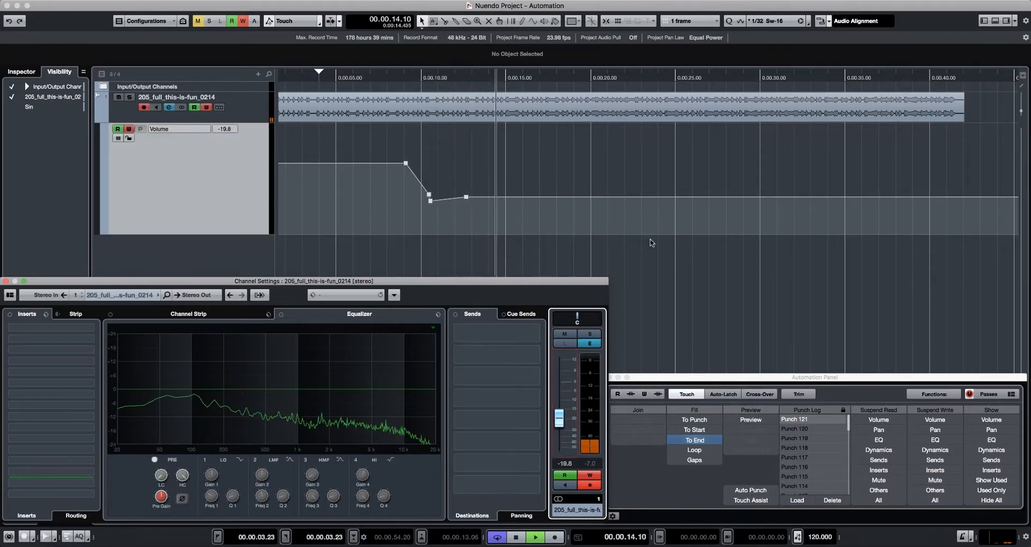
key("space")
key("ctrl+z")
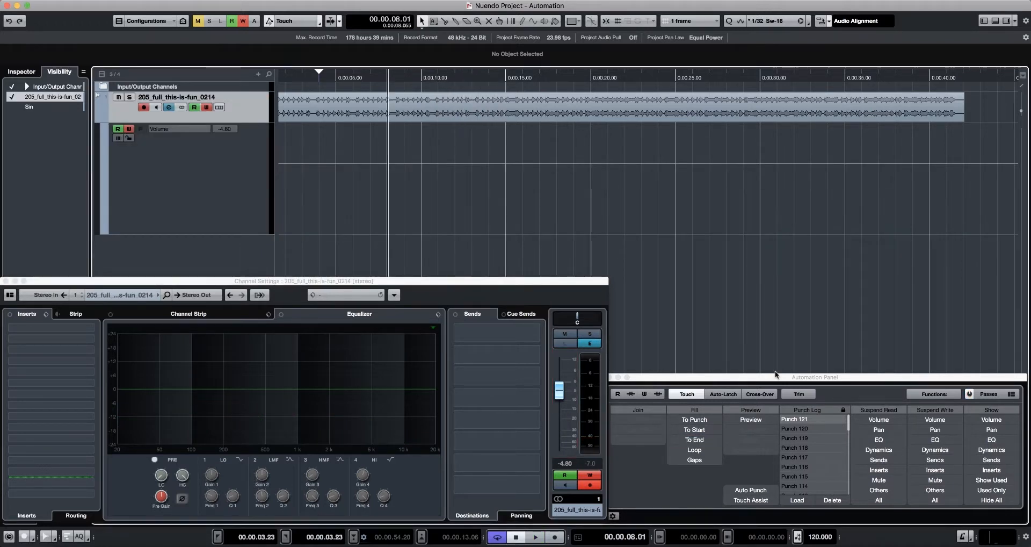
Enable Fill Loop, set the locators from 00.00.06.19 to 00.00.19.15, and record a volume fader dip to about -15.2 during playback
left_click(693, 452)
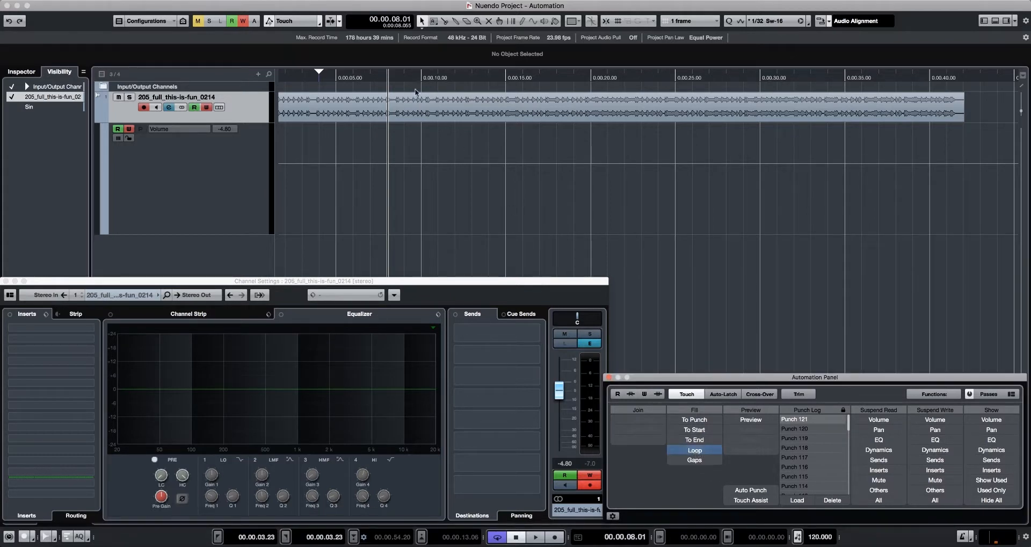
left_click_drag(396, 69, 623, 71)
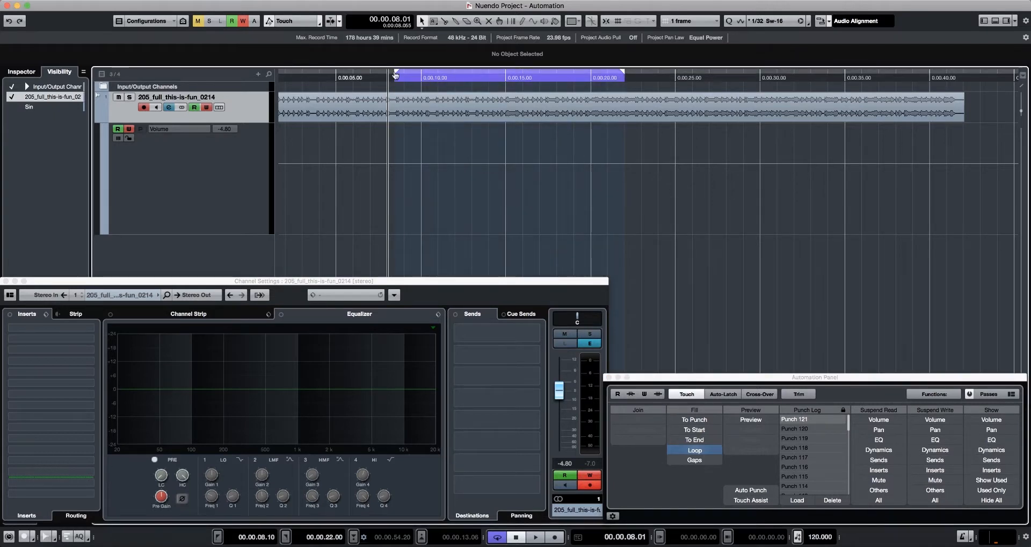
left_click_drag(622, 71, 583, 71)
key("space")
mouse_move(560, 391)
left_mouse_down()
mouse_move(562, 417)
mouse_move(567, 411)
left_mouse_up()
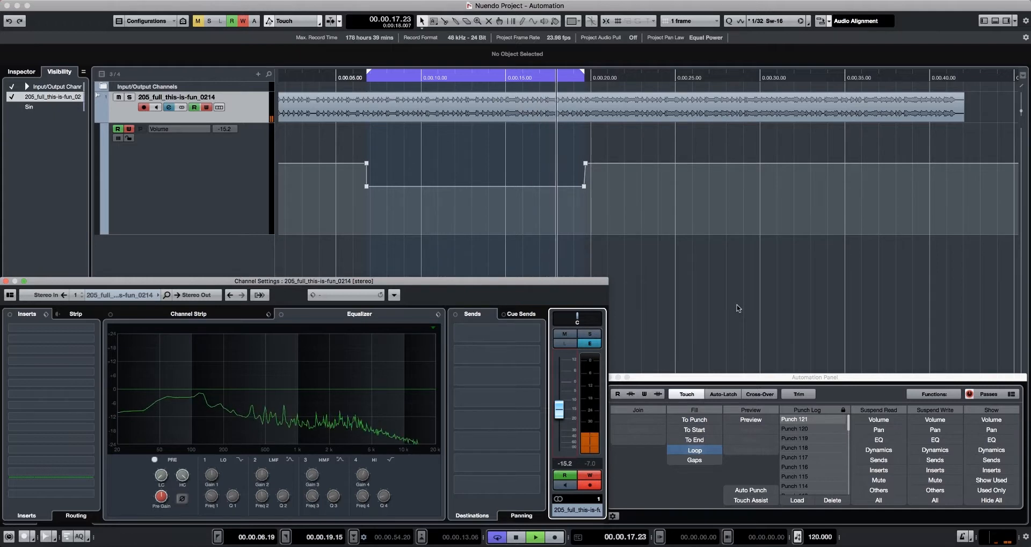
key("space")
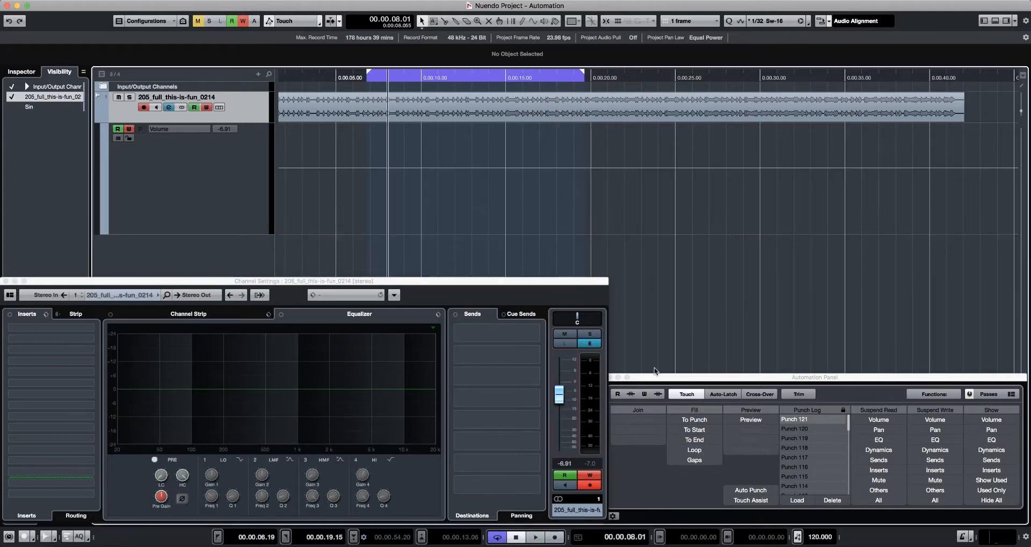
Open the Automation Panel settings and enable Use Virgin Territory
left_click(585, 282)
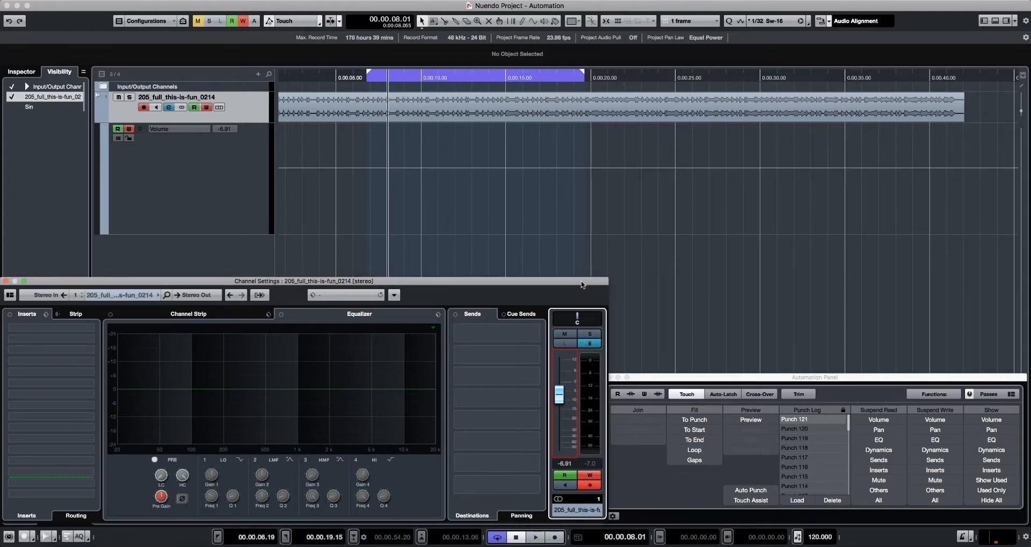
left_click(613, 516)
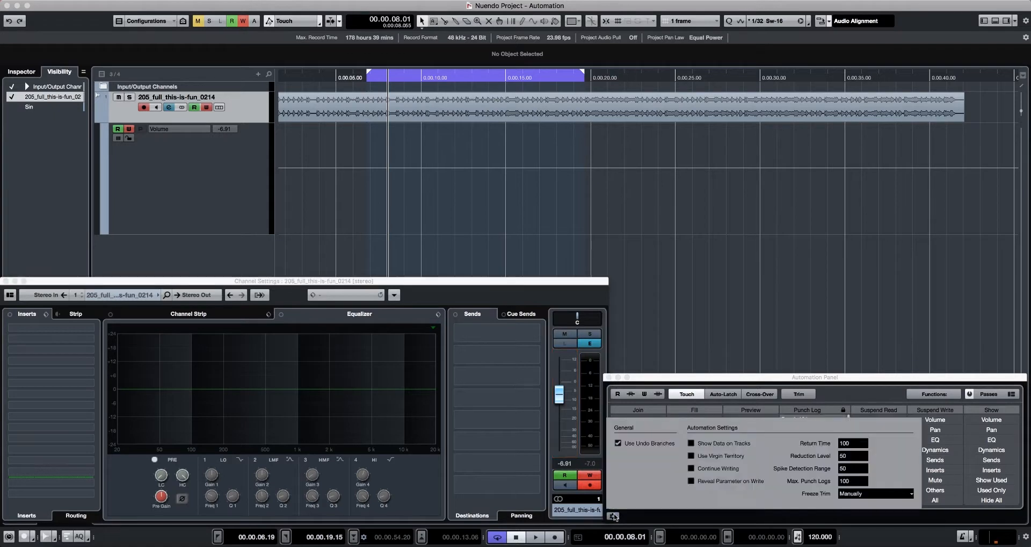
left_click(751, 378)
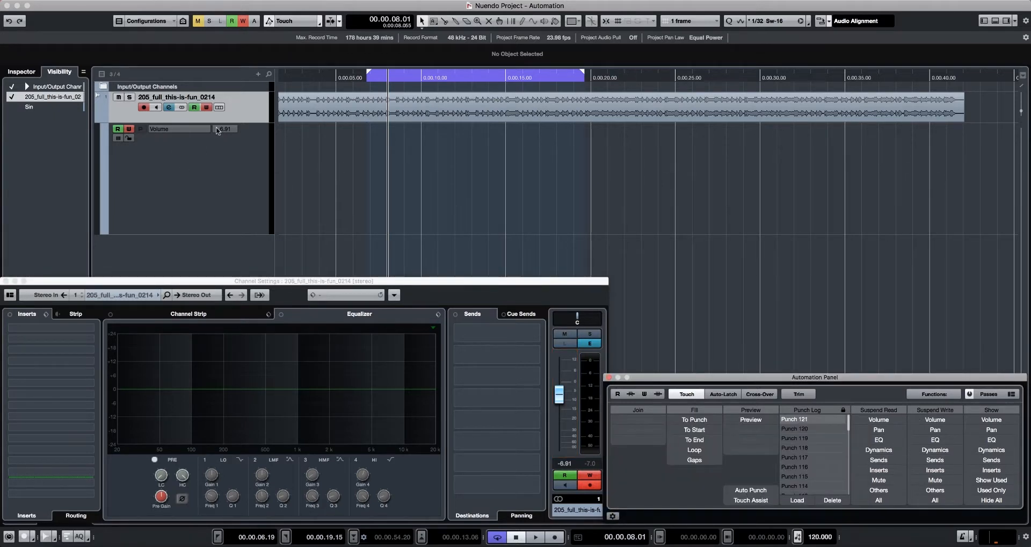
Record short separate volume fader moves during playback, leaving gaps without automation between them
key("space")
mouse_move(560, 394)
left_mouse_down()
mouse_move(560, 382)
mouse_move(560, 403)
left_mouse_up()
key("space")
Enable Fill Gaps and record a lowered volume fader position during playback to fill the empty automation stretches
left_click(700, 460)
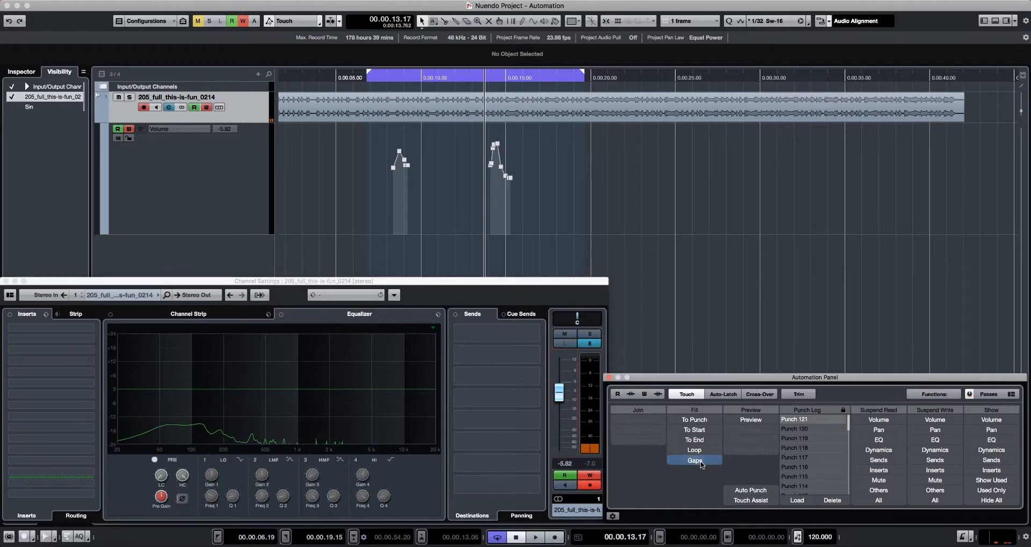
key("space")
left_click_drag(559, 393, 565, 411)
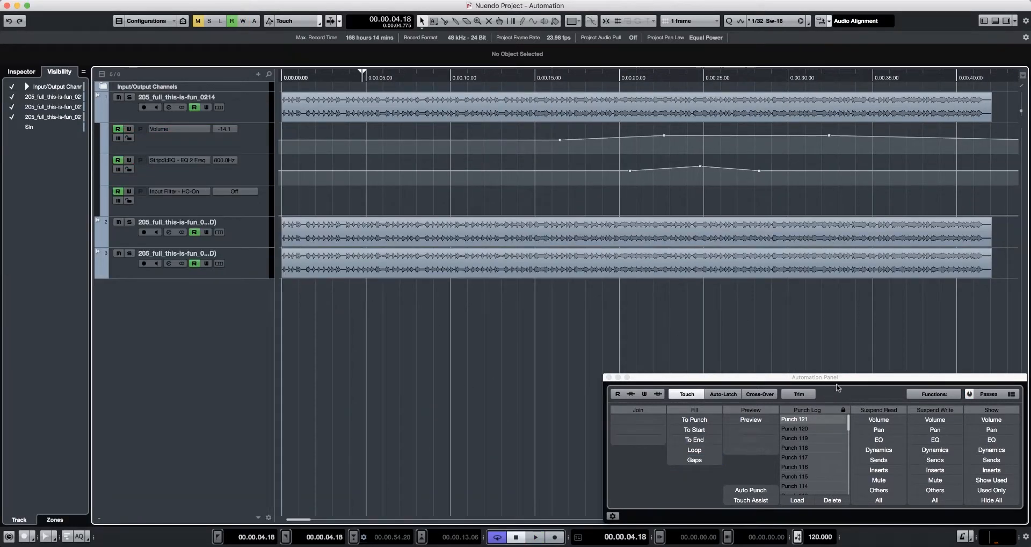
Suspend reading of volume automation, enlarge the first track's Volume automation lane, and resume reading
left_click(879, 420)
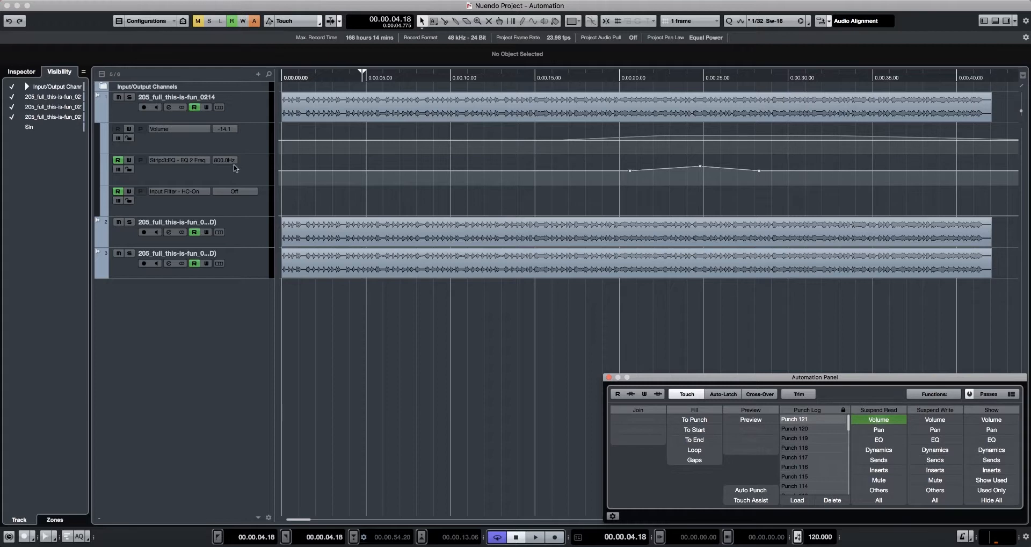
left_click_drag(243, 153, 242, 214)
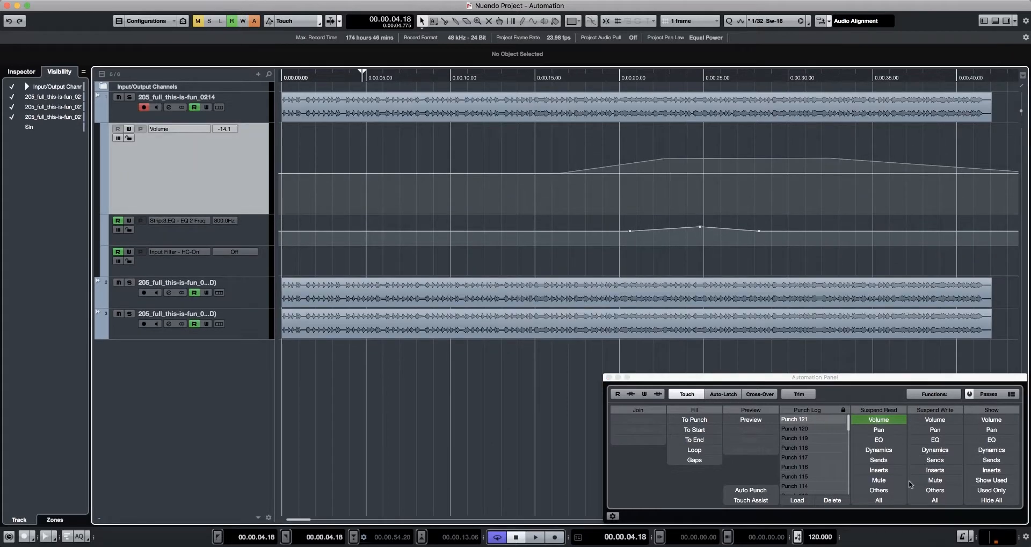
left_click(889, 423)
Place the playhead at 00.00.24.03 and switch Suspend Read for Volume on and off again
left_click(690, 75)
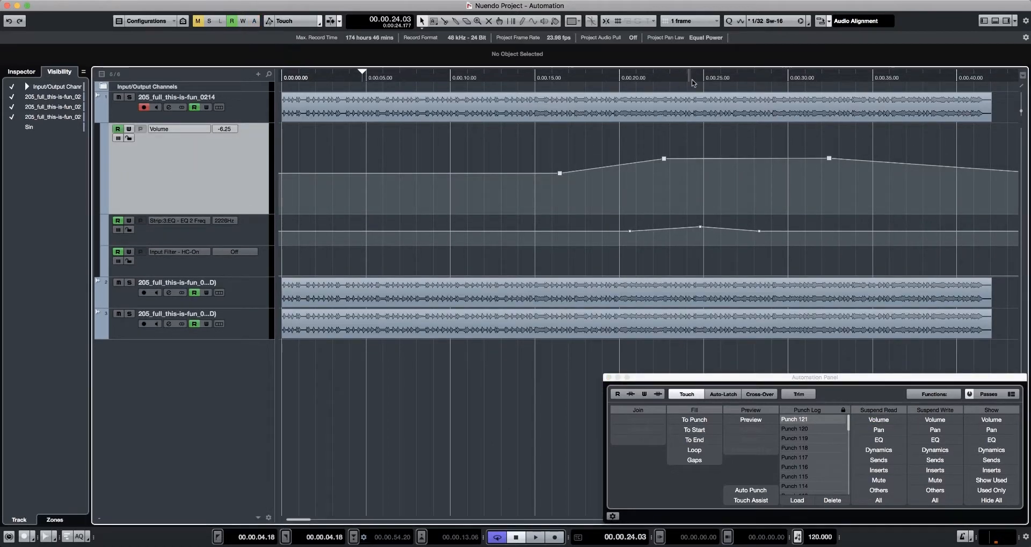
left_click(874, 419)
left_click(874, 419)
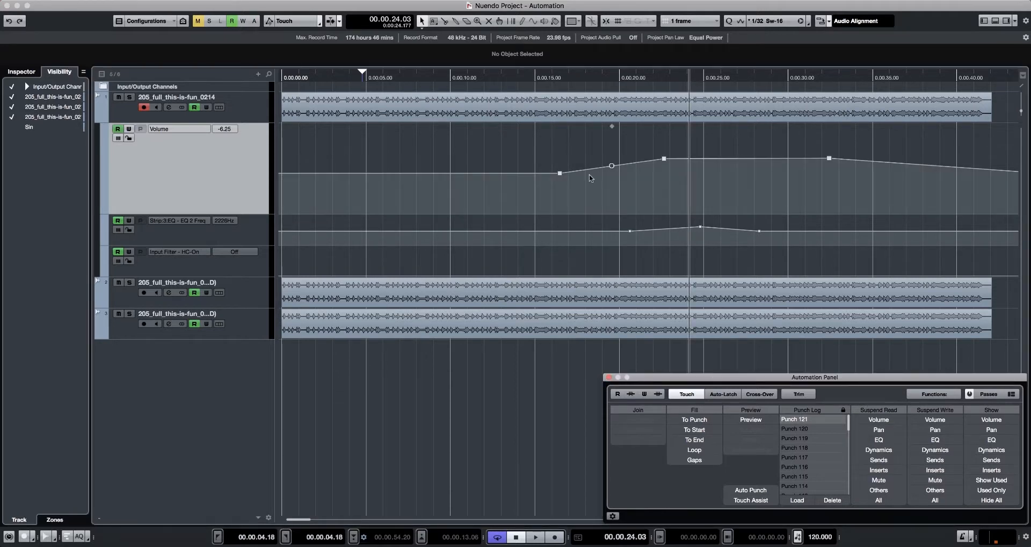
At 00.00.13.22, suspend automation reading for Volume, EQ, Dynamics and Sends, then clear every read suspension
left_click(516, 77)
left_click(873, 421)
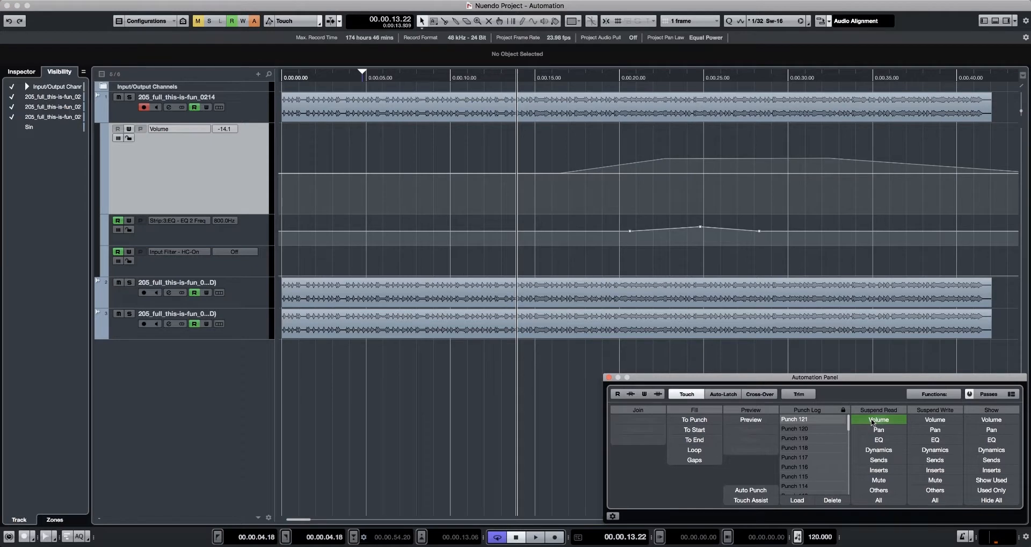
left_click(877, 440)
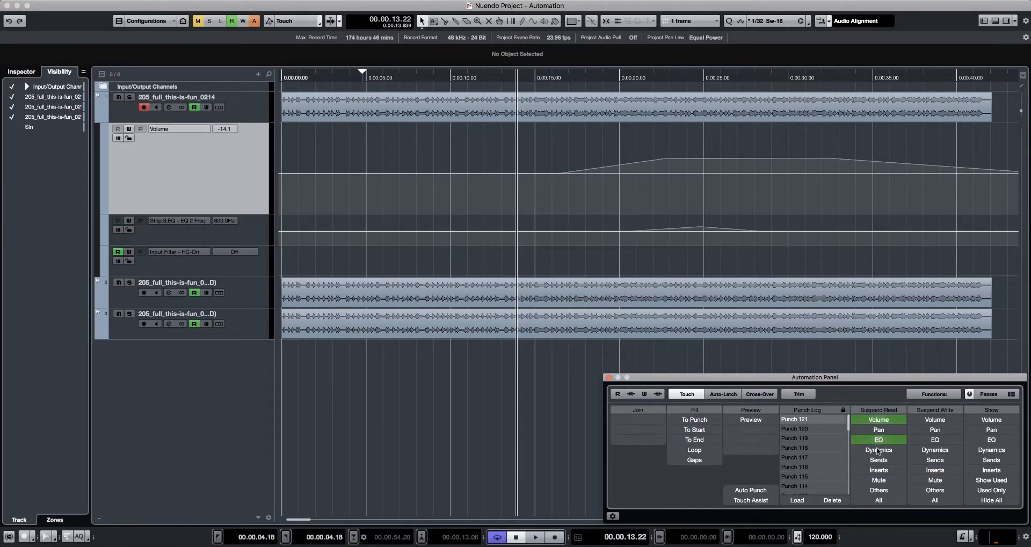
left_click(878, 451)
left_click(879, 461)
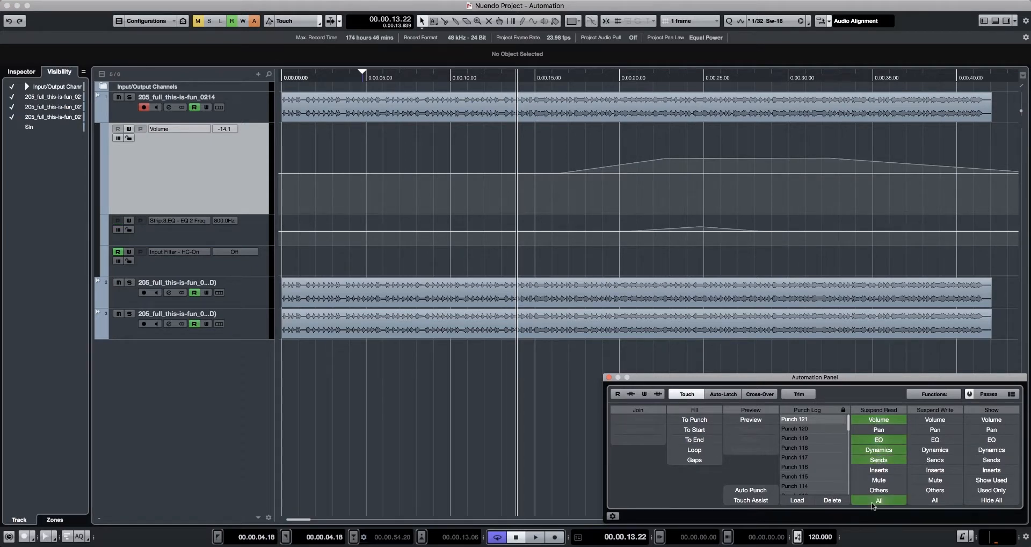
left_click(875, 500)
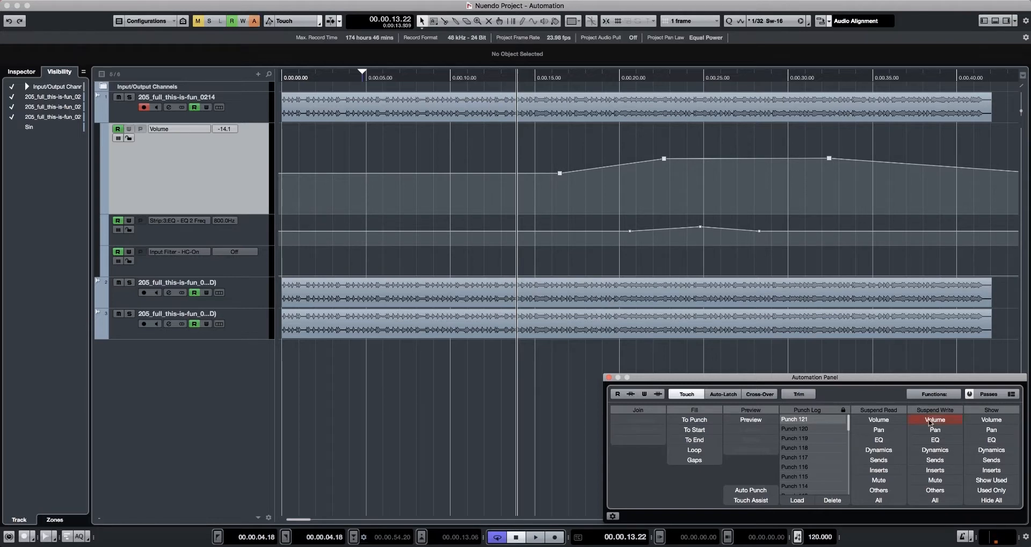
Try suspending automation writing for Volume, Pan and EQ, and separately for Mute, clearing the suspensions each time
left_click(926, 441)
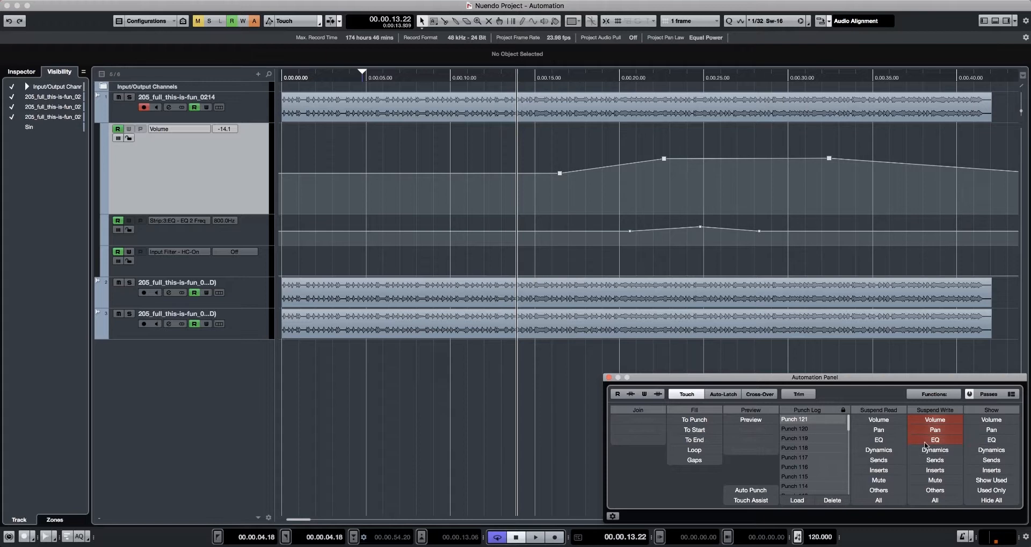
left_click(926, 420)
left_click(930, 481)
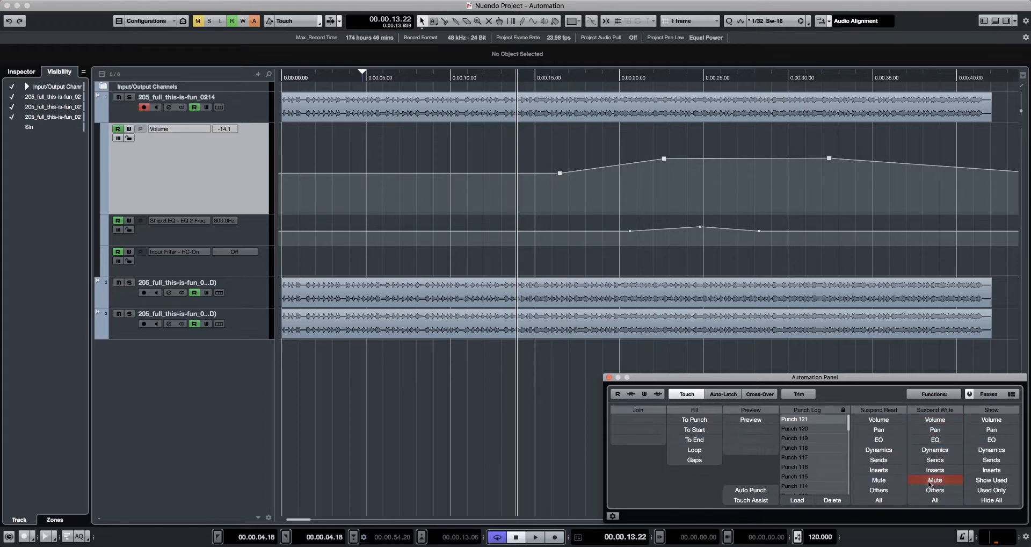
left_click(930, 482)
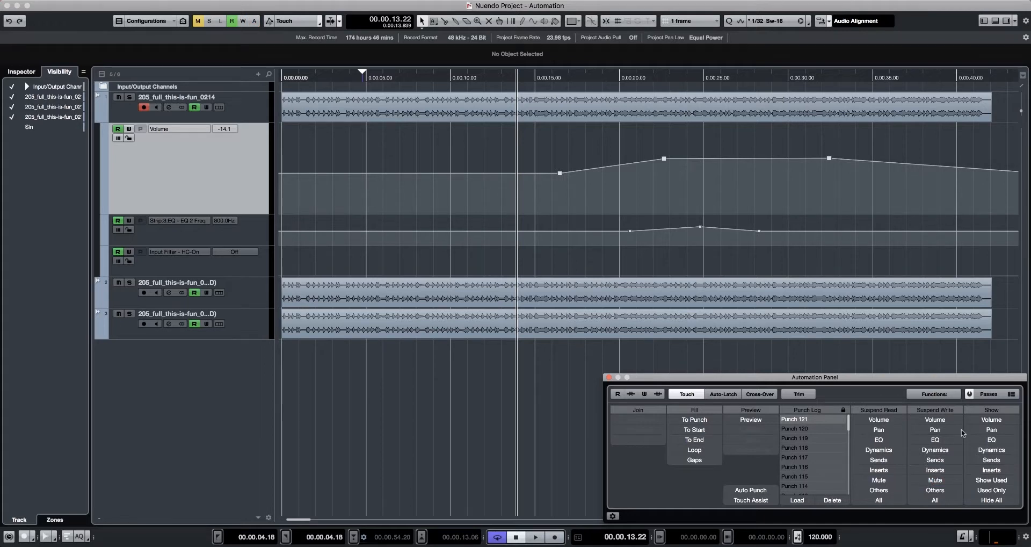
Show the Volume, EQ and Sends automation lanes in turn on all tracks
left_click(975, 421)
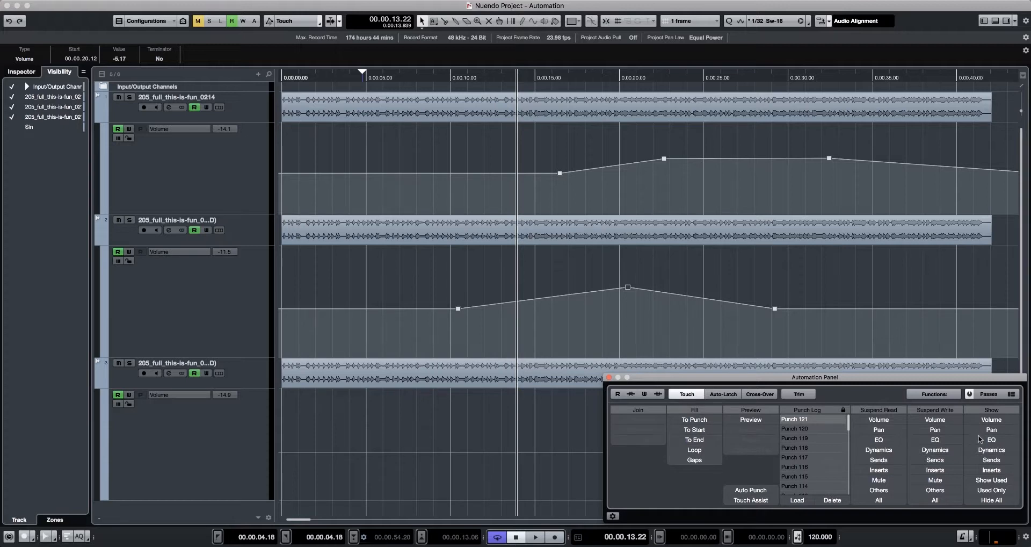
left_click(981, 439)
left_click(980, 439)
left_click(984, 460)
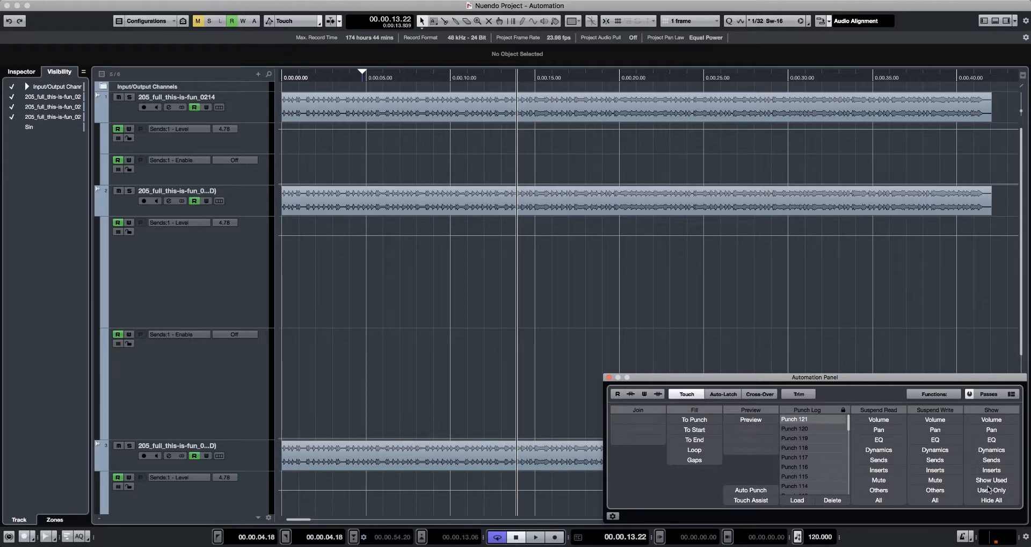
Restrict the shown automation lanes to Used Only and view the Volume, Pan, EQ and Inserts lanes in turn
left_click(986, 490)
left_click(984, 422)
left_click(986, 430)
left_click(989, 441)
left_click(987, 471)
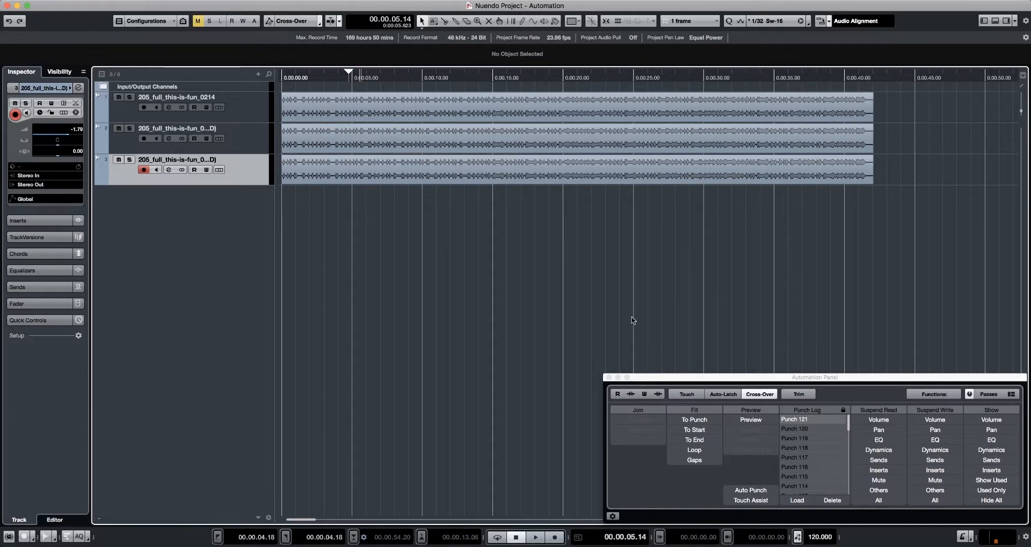
Add 50 stereo audio tracks below the existing tracks
right_click(222, 330)
left_click(263, 332)
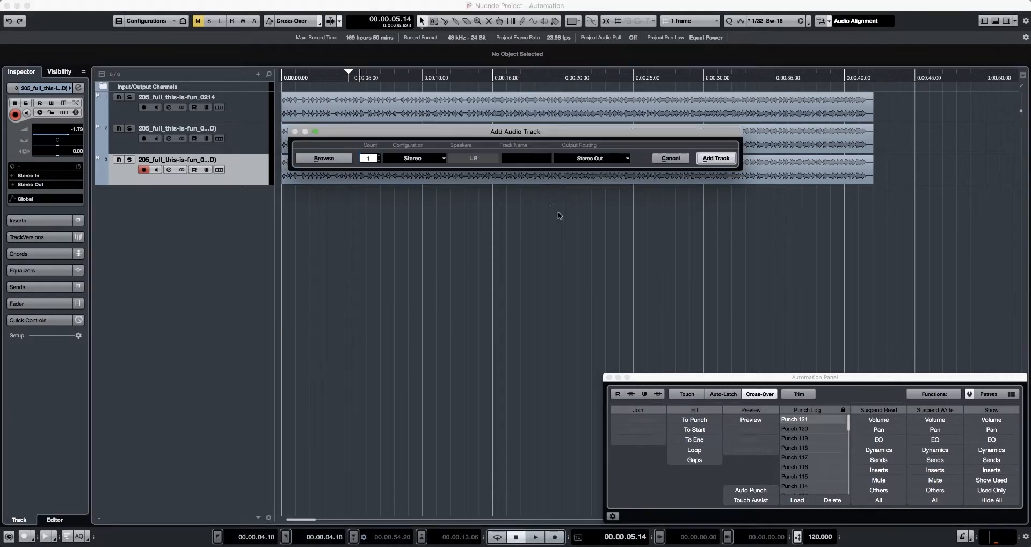
type("50")
key("Return")
Enable automation read on Audio 01, Audio 03, Audio 06 and Audio 07, and deactivate read for all tracks
left_click(193, 201)
left_click(194, 263)
left_click(195, 357)
left_click(195, 388)
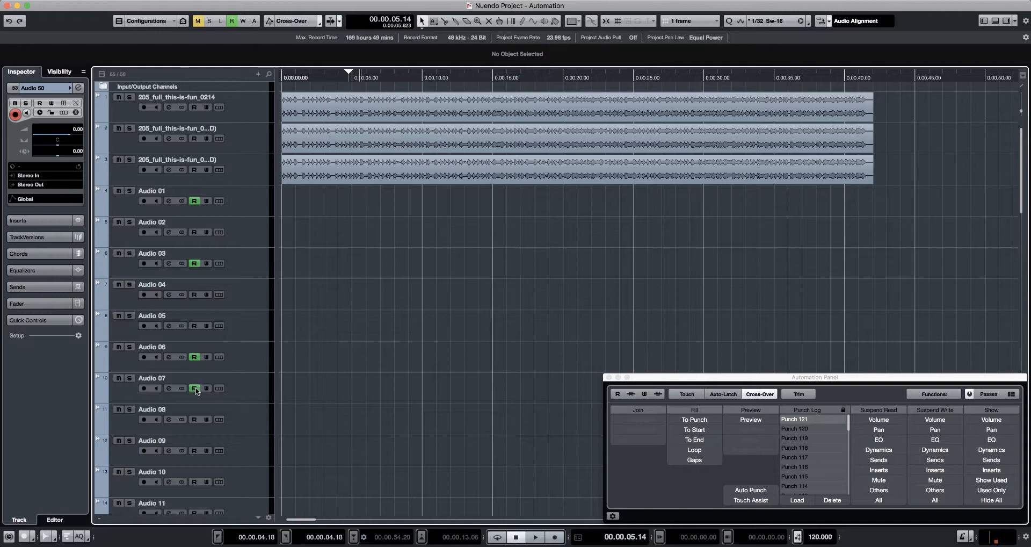
left_click(616, 396)
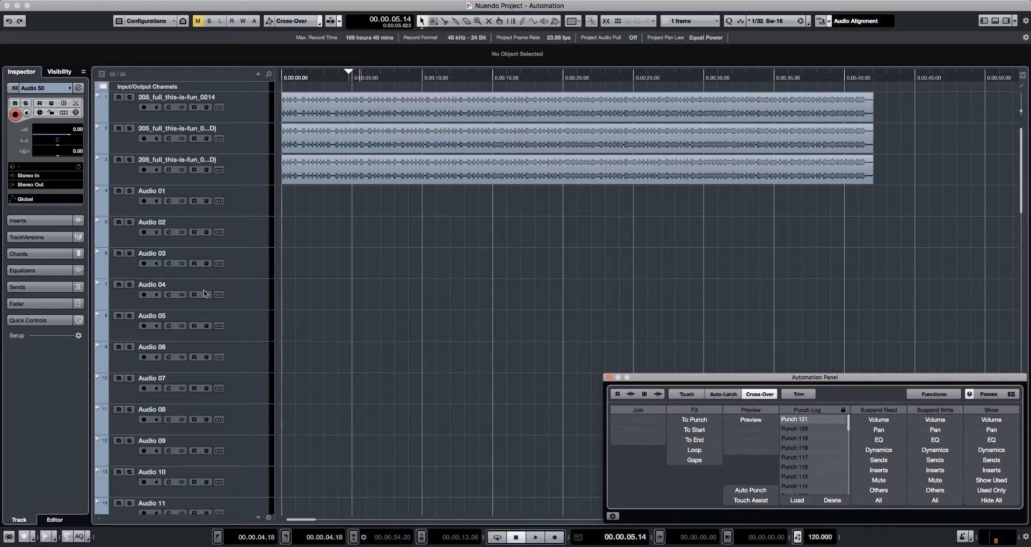
Enable automation read and write on Audio 02 through Audio 06, and deactivate write for all tracks
left_click(194, 264)
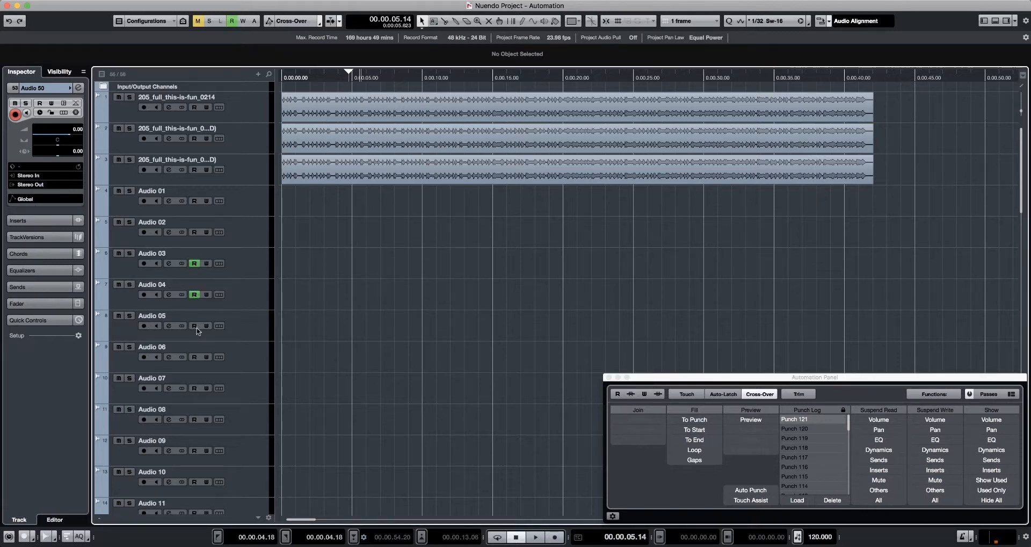
left_click(194, 358)
left_click(207, 232)
left_click(207, 264)
left_click(206, 325)
left_click(206, 357)
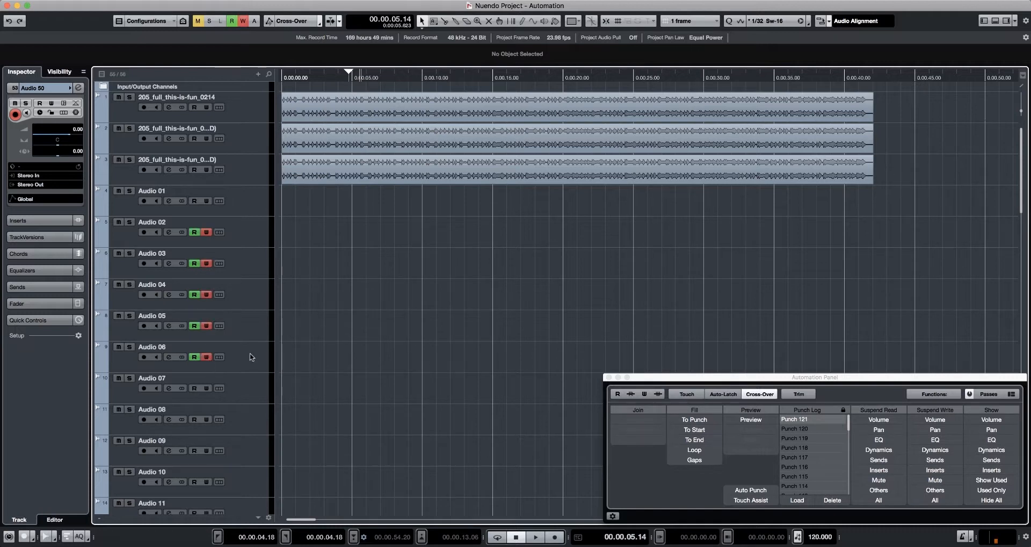
left_click(658, 394)
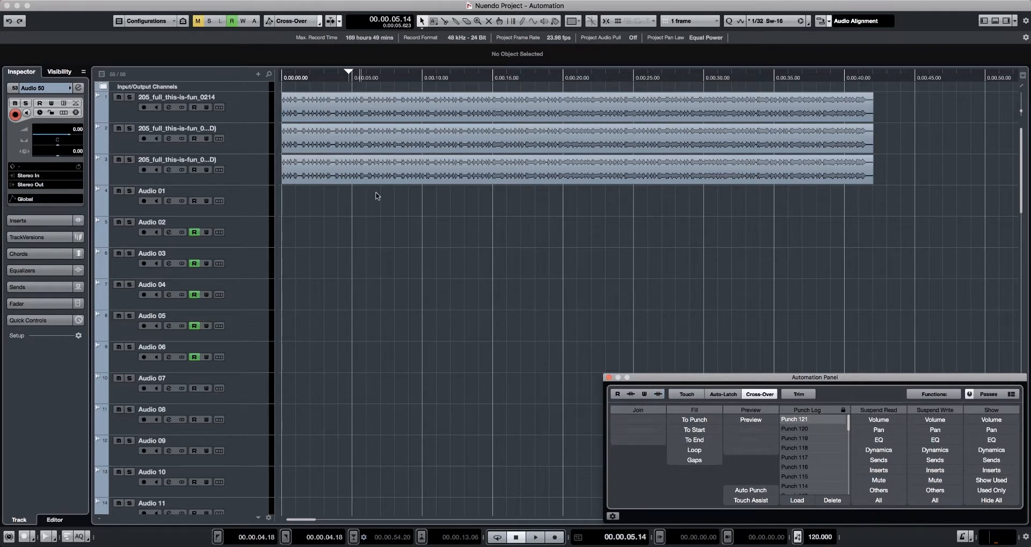
Select the tracks Audio 01 through Audio 50 and delete them
left_click(265, 214)
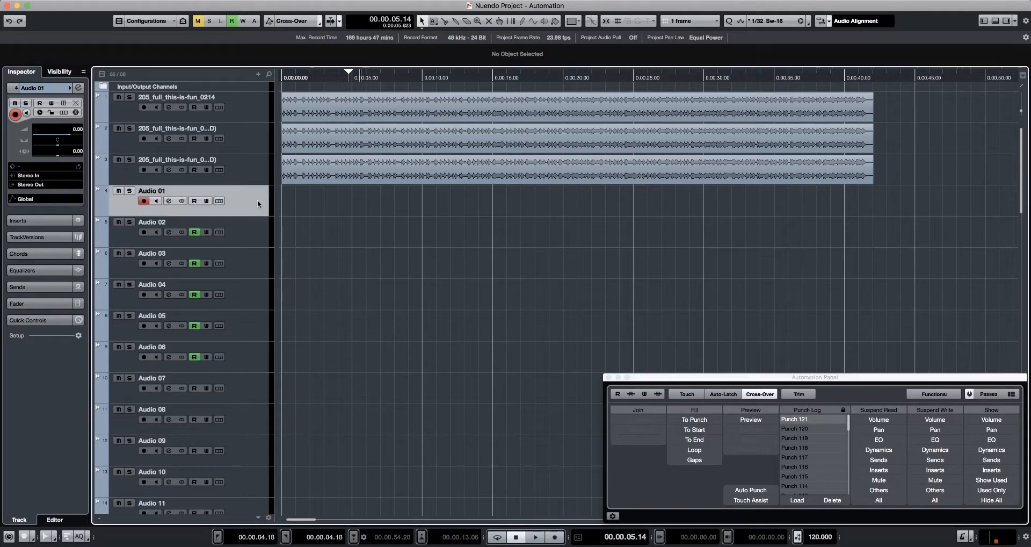
scroll(225, 355, "down", 15)
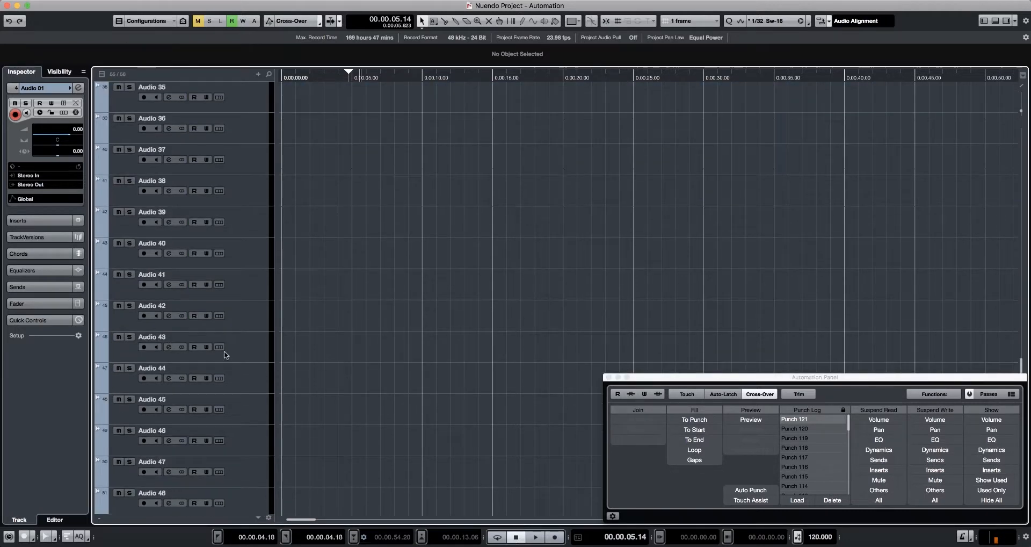
left_click(238, 472, "shift")
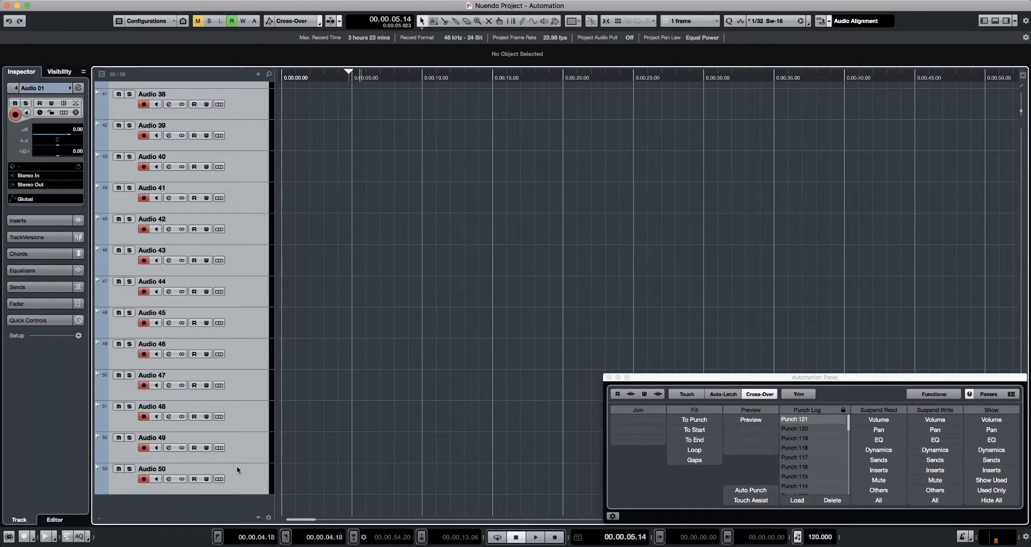
key("Delete")
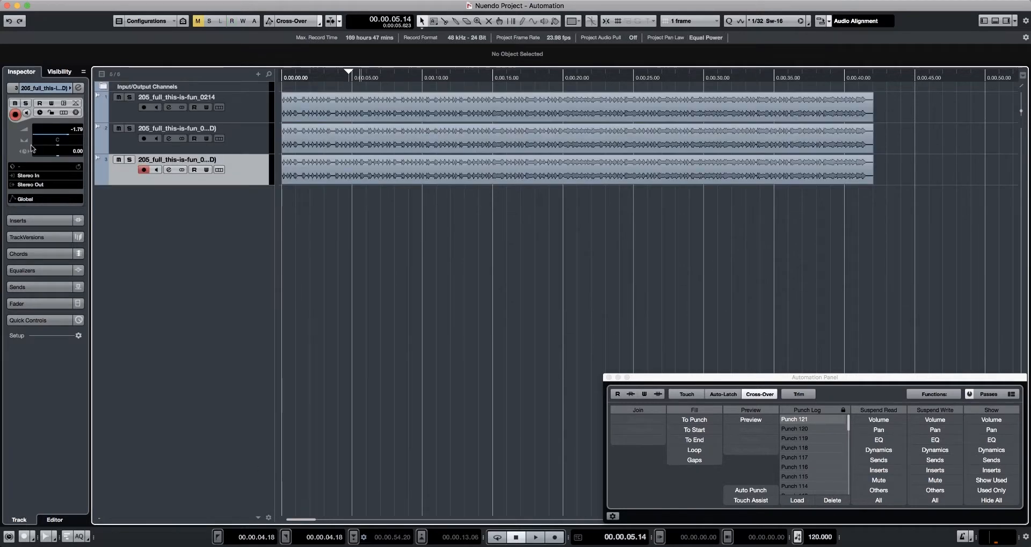
Open the third track's channel settings and Volume automation lane, and move the track to the top of the list
left_click(98, 181)
left_click(98, 181)
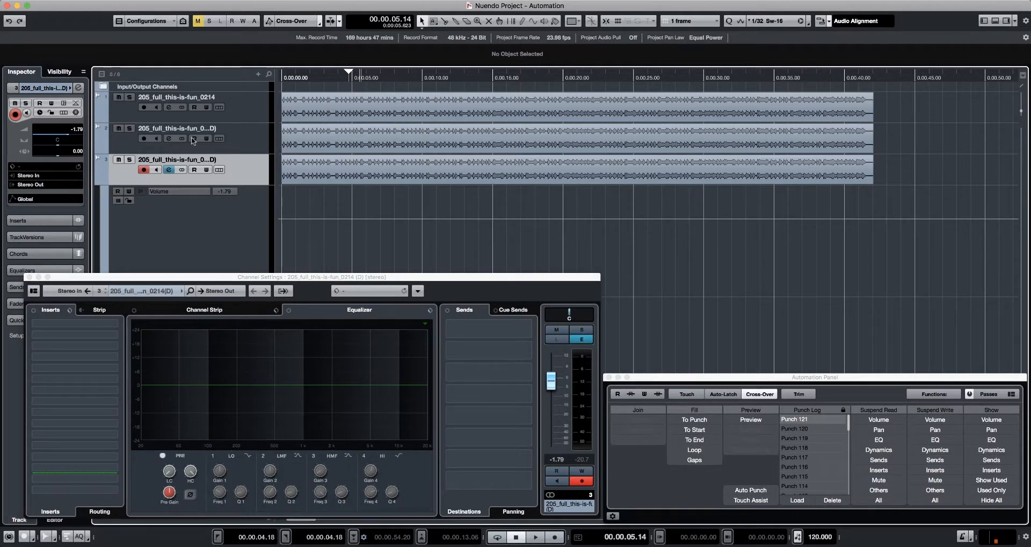
left_click_drag(255, 172, 248, 107)
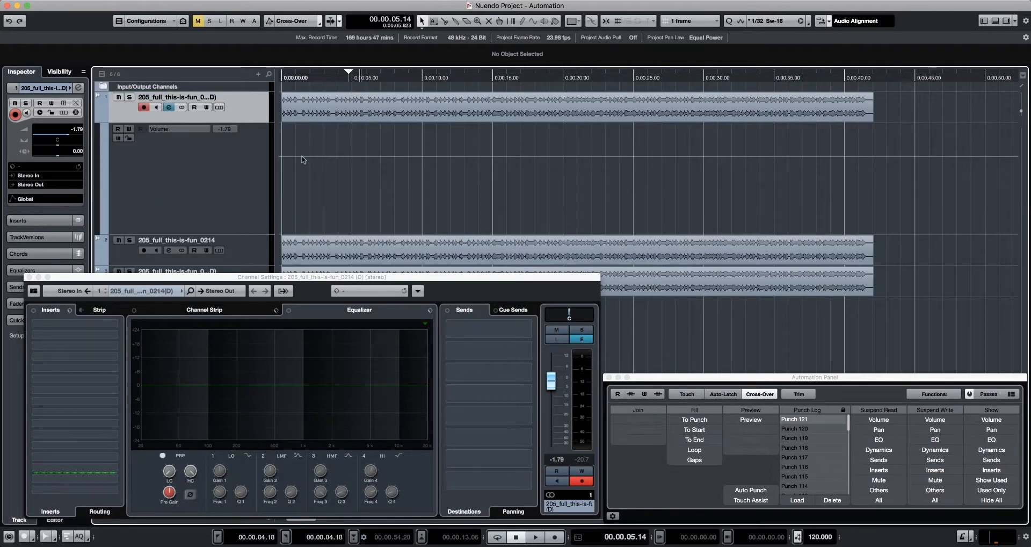
In Touch mode, play from 00.00.09.02 and write two brief volume fader dips on the first track
left_click(694, 396)
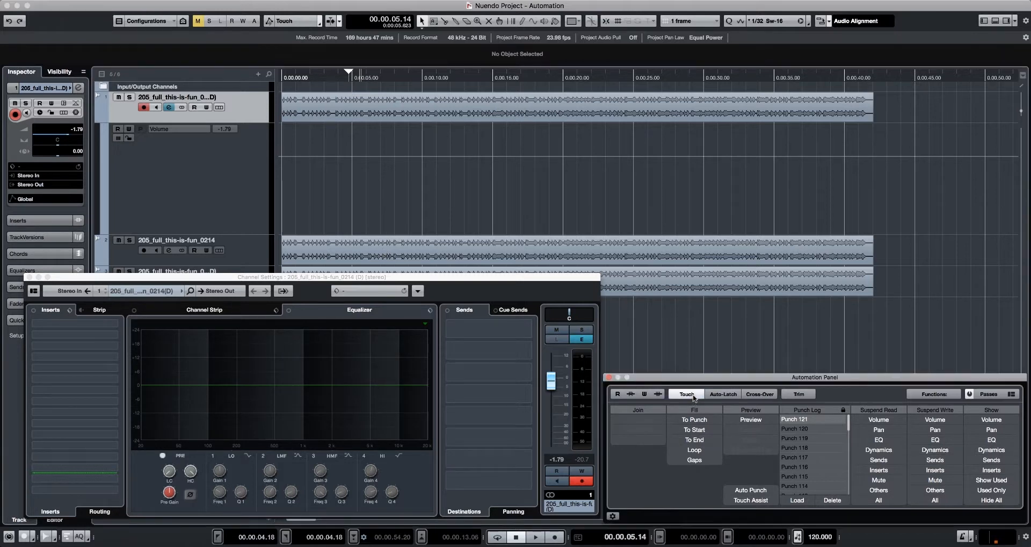
left_click_drag(317, 79, 410, 79)
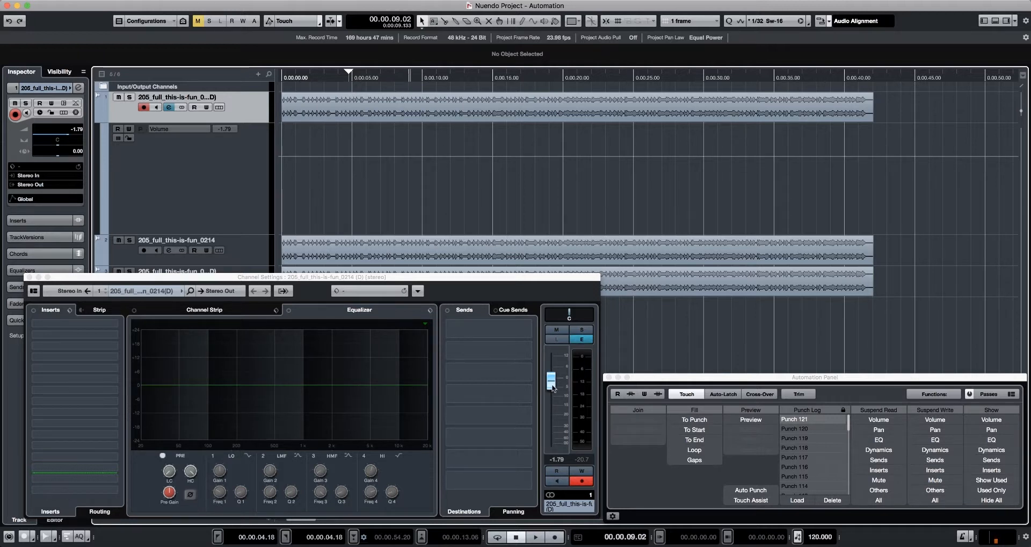
key("space")
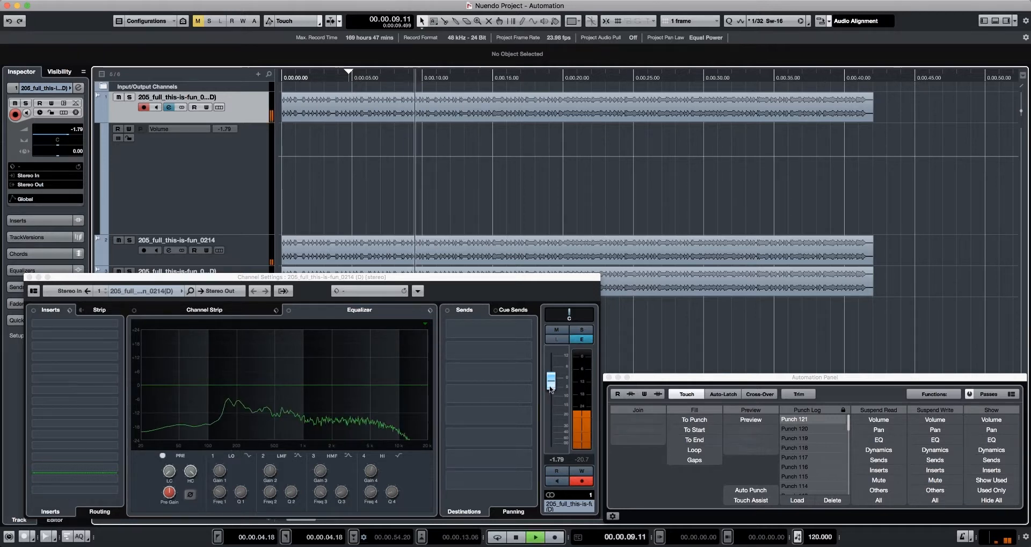
left_click_drag(550, 384, 553, 417)
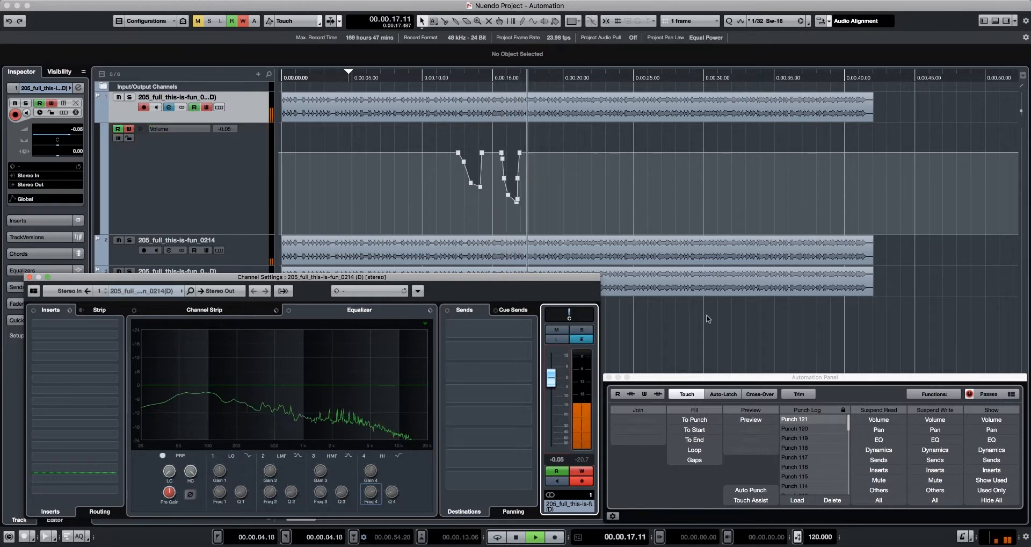
key("space")
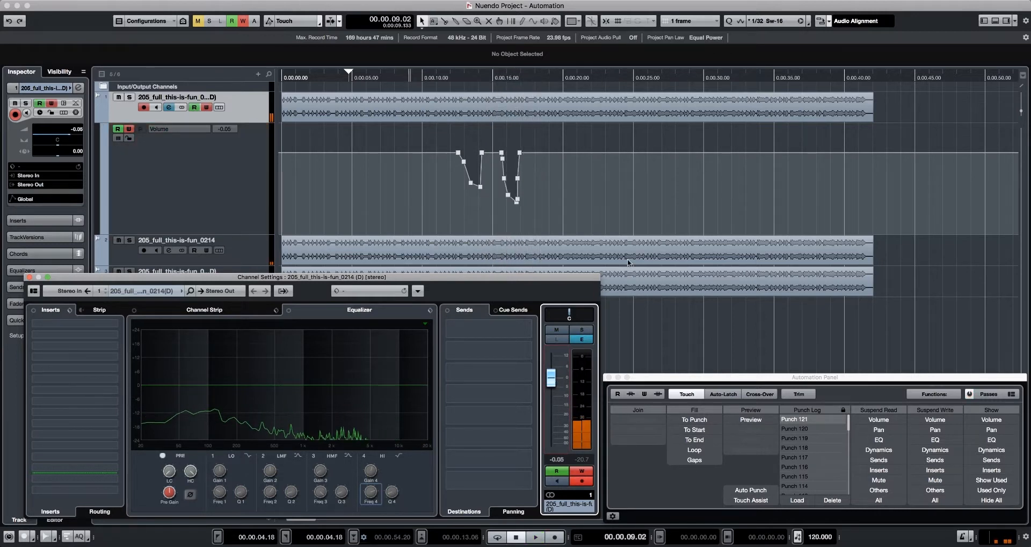
In Auto-Latch mode, play from 00.00.18.13 and write a held volume reduction on the first track, stopping at about 00.00.25
left_click(723, 393)
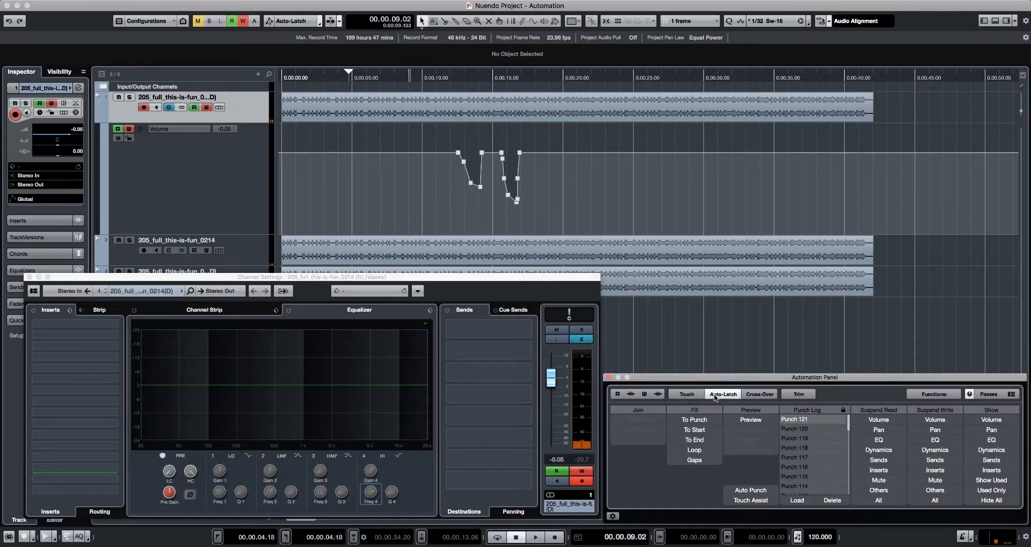
left_click(543, 75)
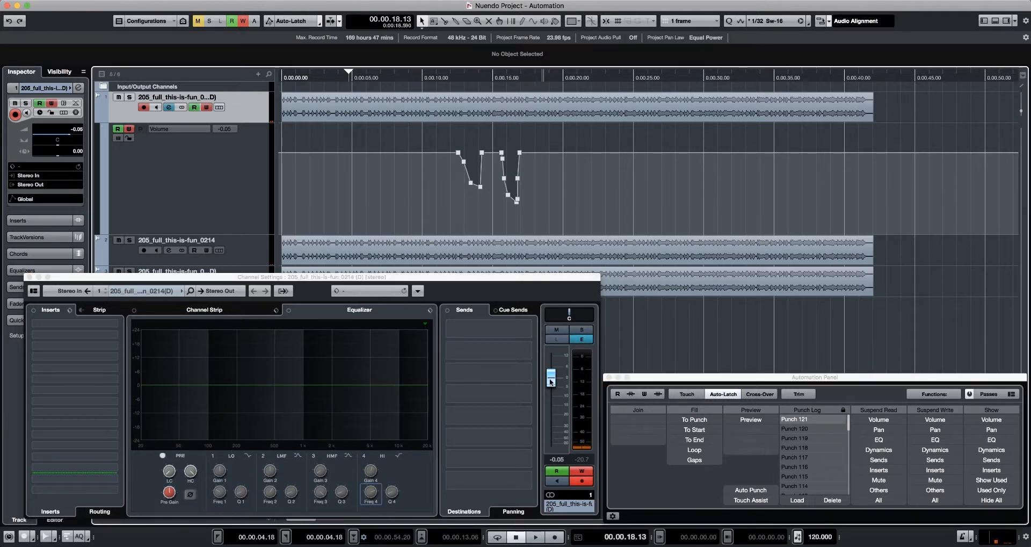
key("space")
mouse_move(551, 381)
left_mouse_down()
mouse_move(555, 419)
mouse_move(551, 400)
left_mouse_up()
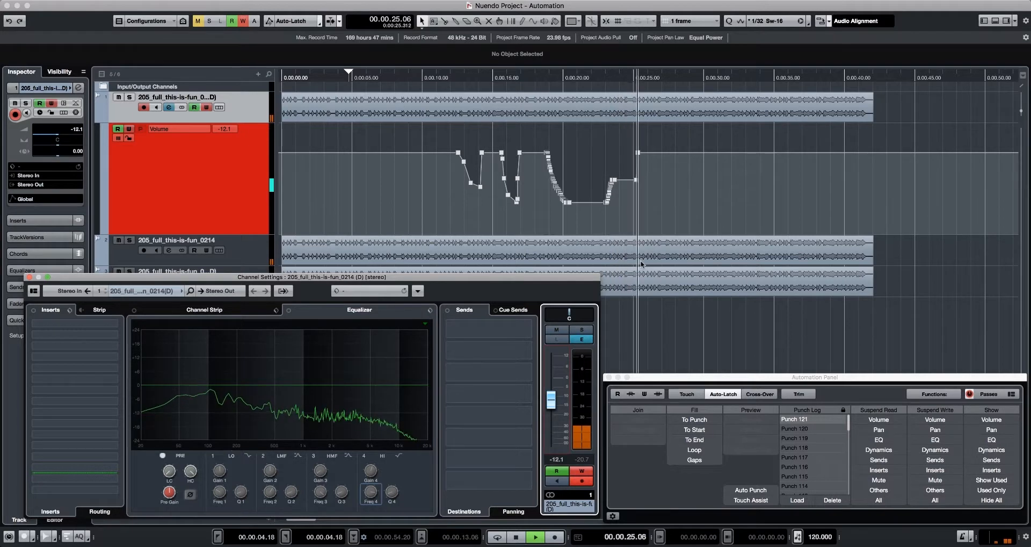
key("space")
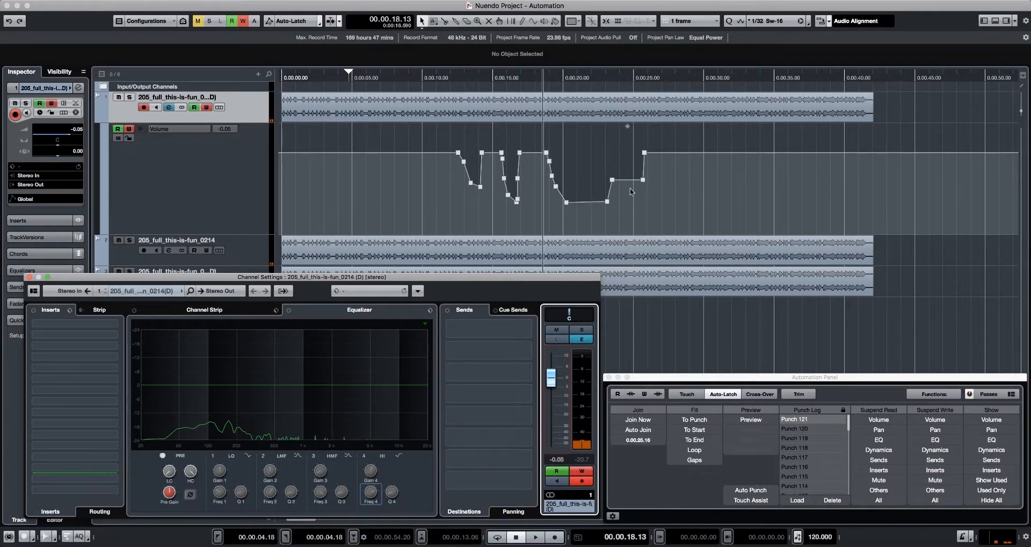
In Cross-Over mode, play from 00.00.20.01 and write new volume fader moves that cross back into the first track's existing curve
left_click(767, 395)
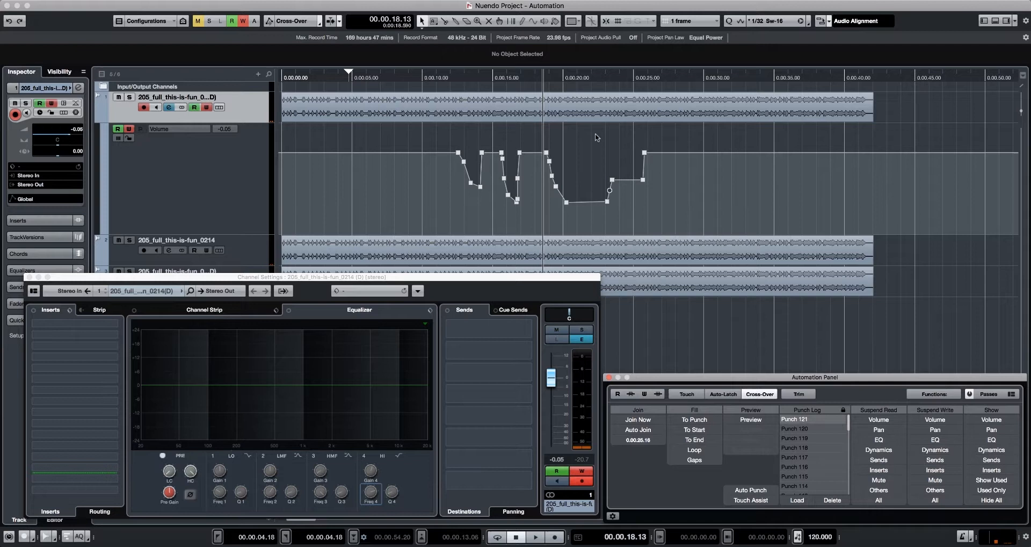
key("h")
key("h")
key("h")
key("h")
key("h")
key("h")
key("h")
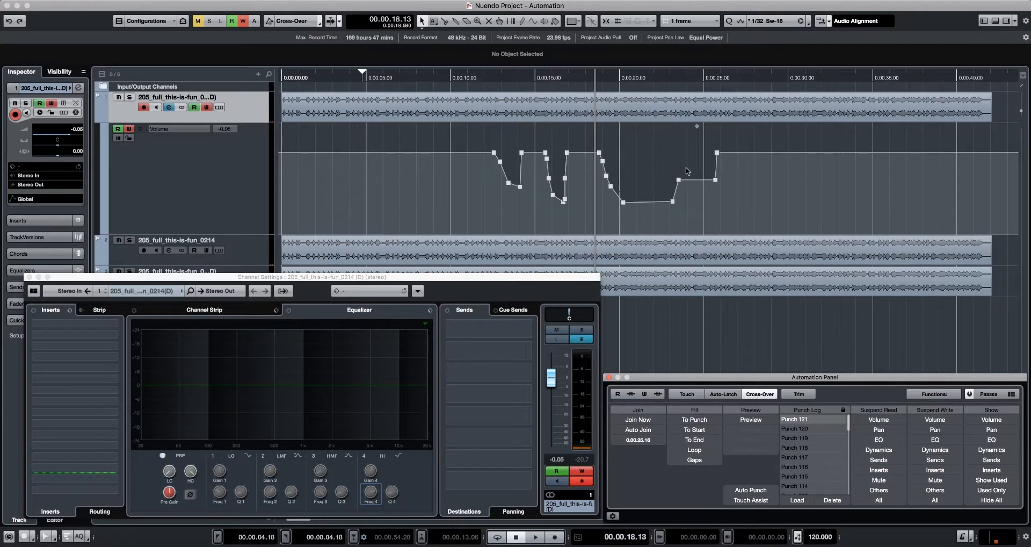
left_click(724, 77)
mouse_move(551, 377)
left_mouse_down()
mouse_move(551, 436)
mouse_move(552, 374)
left_mouse_up()
key("space")
key("g")
key("g")
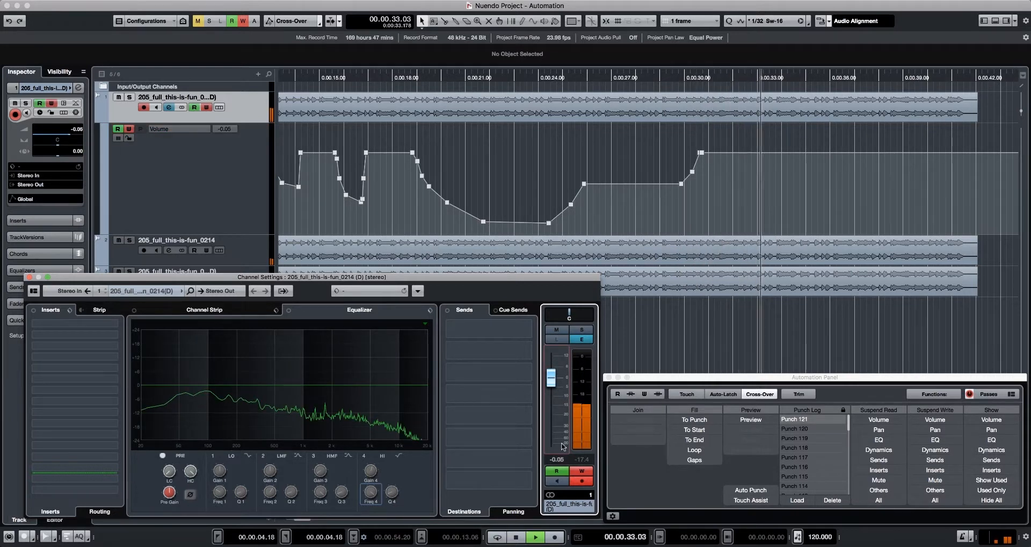
key("space")
key("g")
key("g")
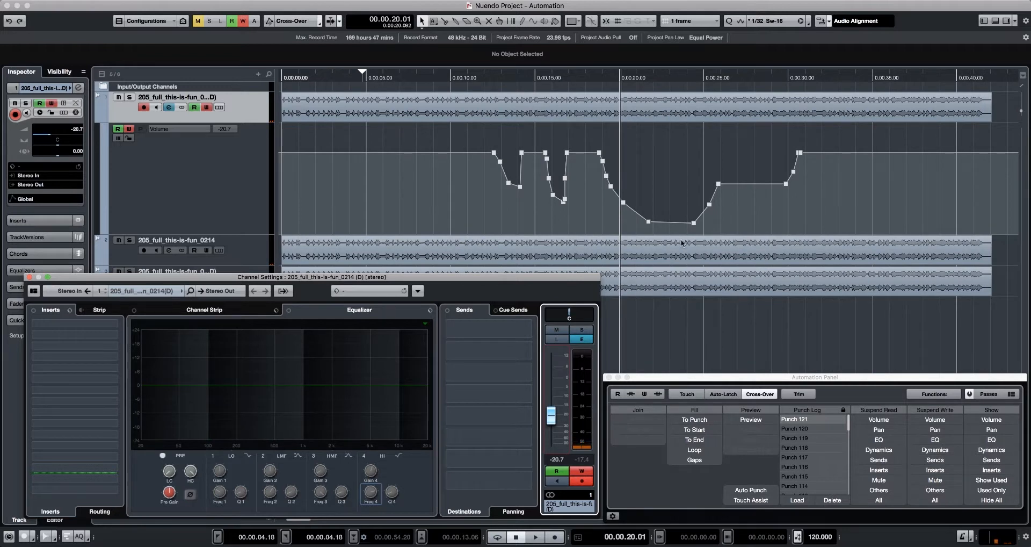
With Trim on, add volume trim points at about 00.00.12 and 00.00.31.01, raise the section between to 10.3, and toggle Trim
left_click(794, 394)
left_click(795, 395)
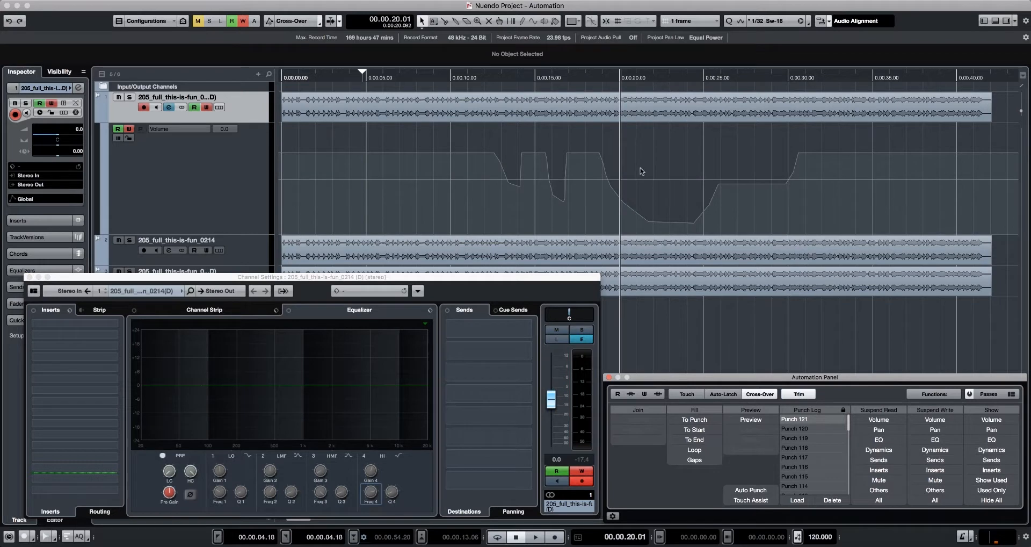
left_click(490, 178)
left_click(806, 178)
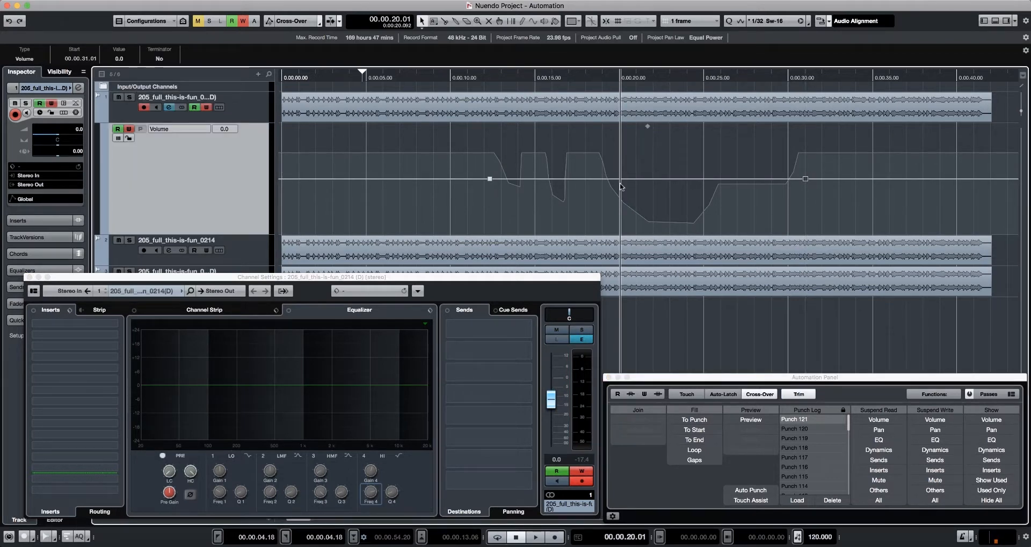
left_click_drag(648, 128, 645, 106)
key("h")
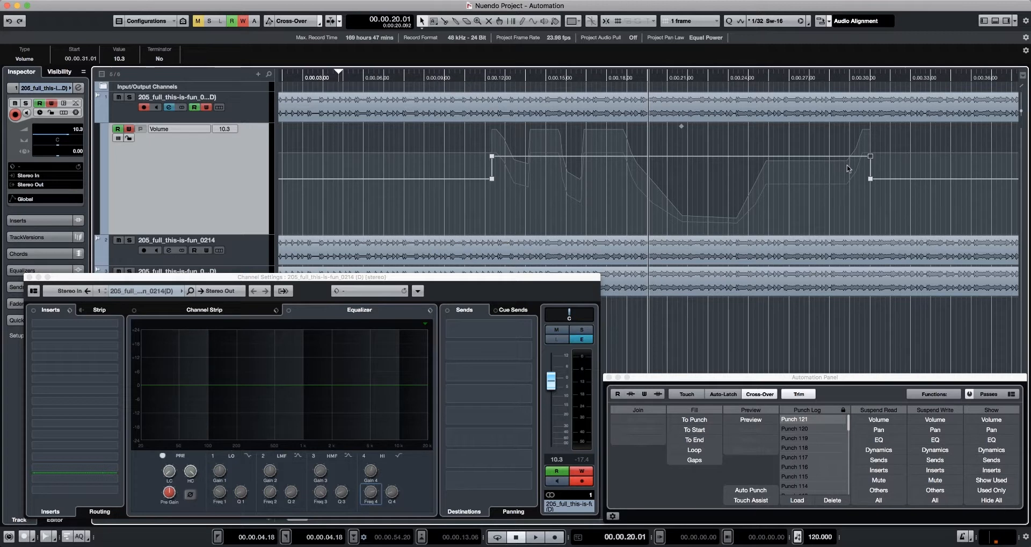
left_click(803, 393)
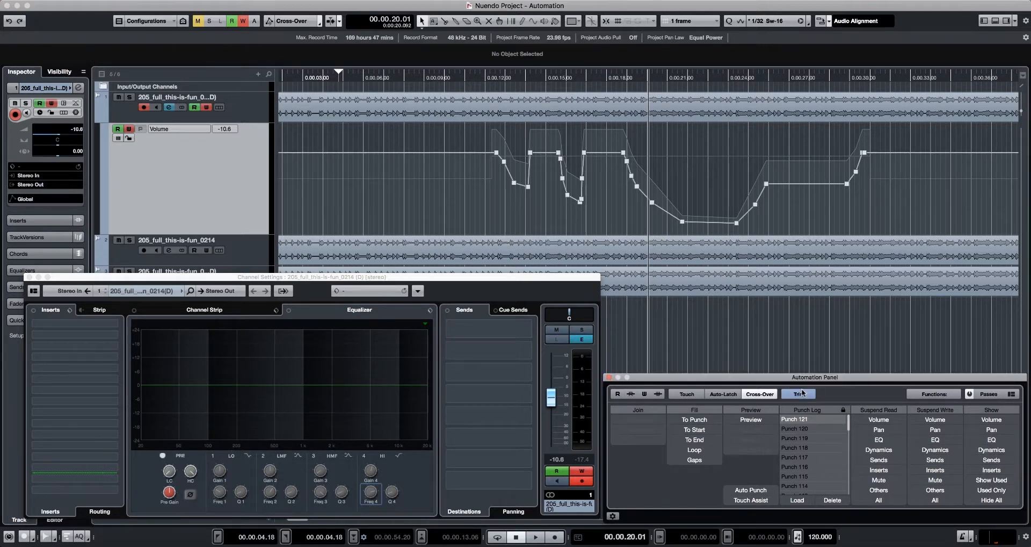
left_click(803, 394)
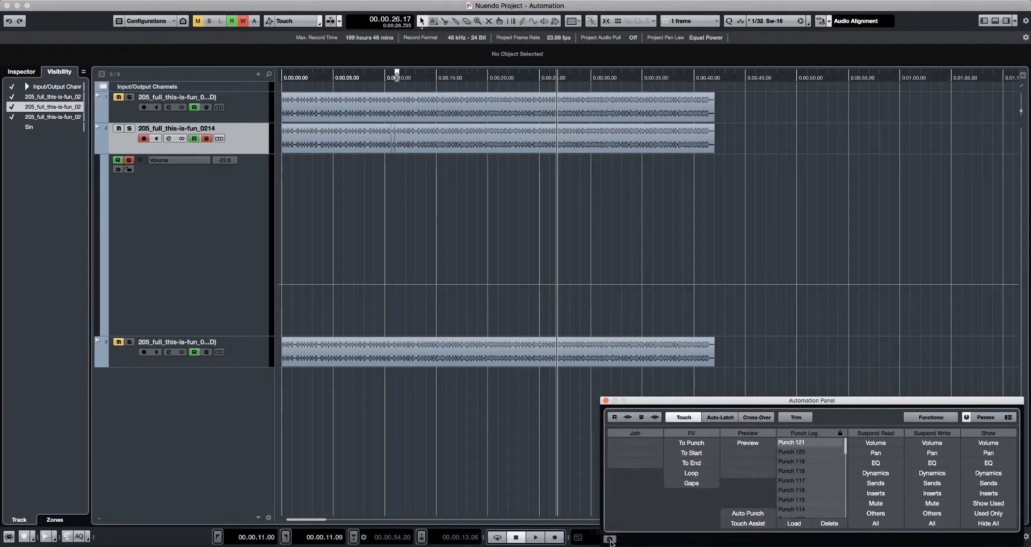
Open the Automation Panel settings and enable Show Data on Tracks
left_click(611, 539)
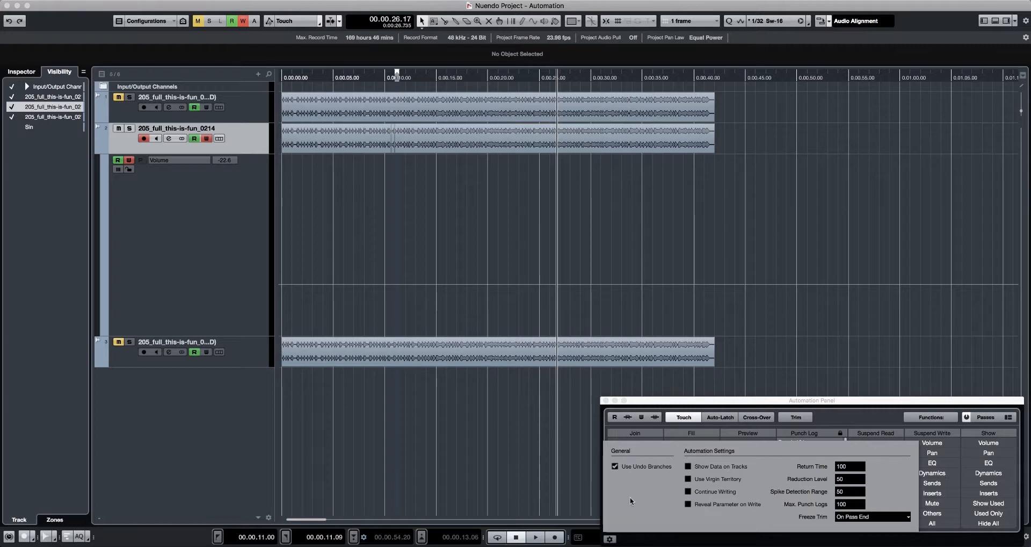
left_click(688, 467)
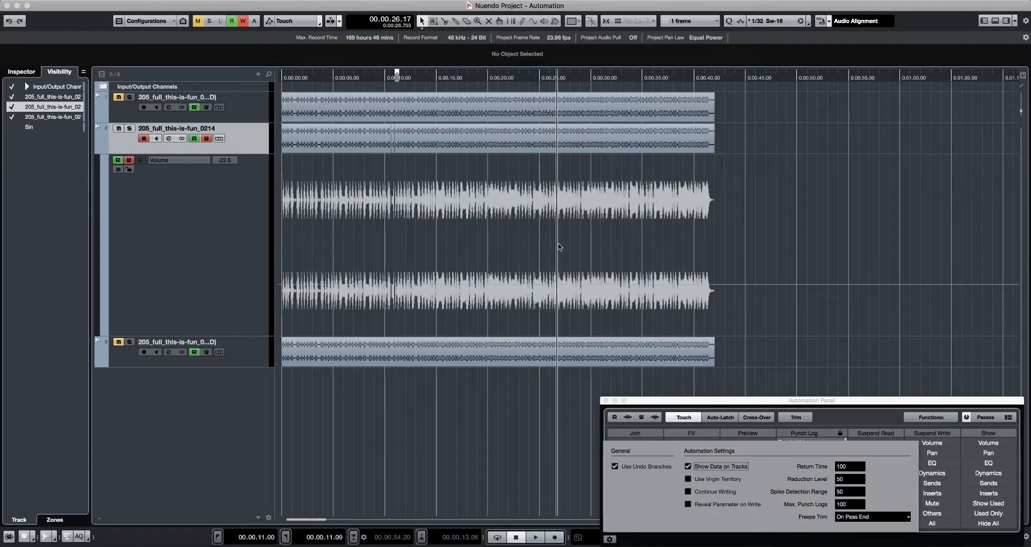
On the second track's volume lane, add points at 00.00.25.22 and about 00.00.26.04, and raise a point between them to about -15.5
key("h")
key("h")
key("h")
key("h")
key("h")
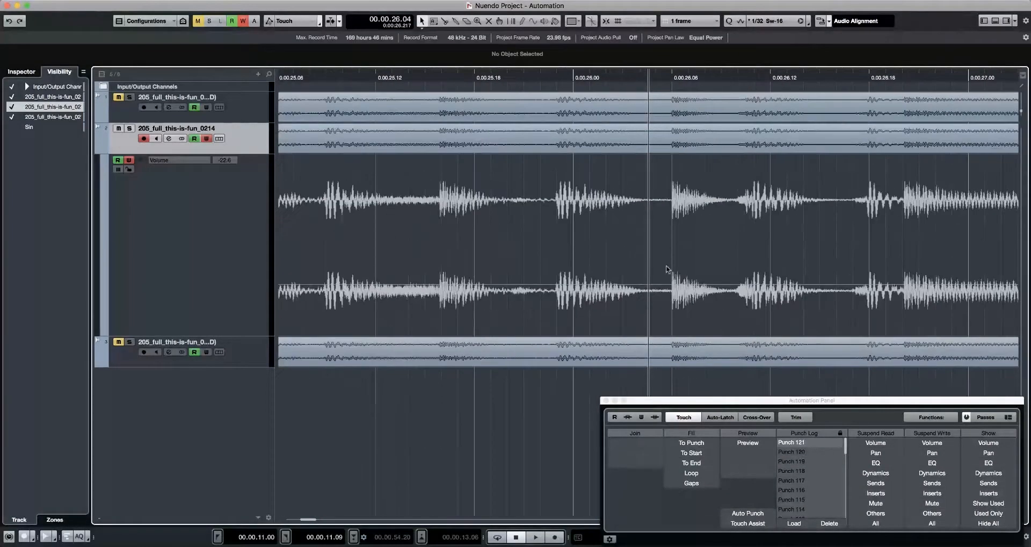
left_click(550, 283)
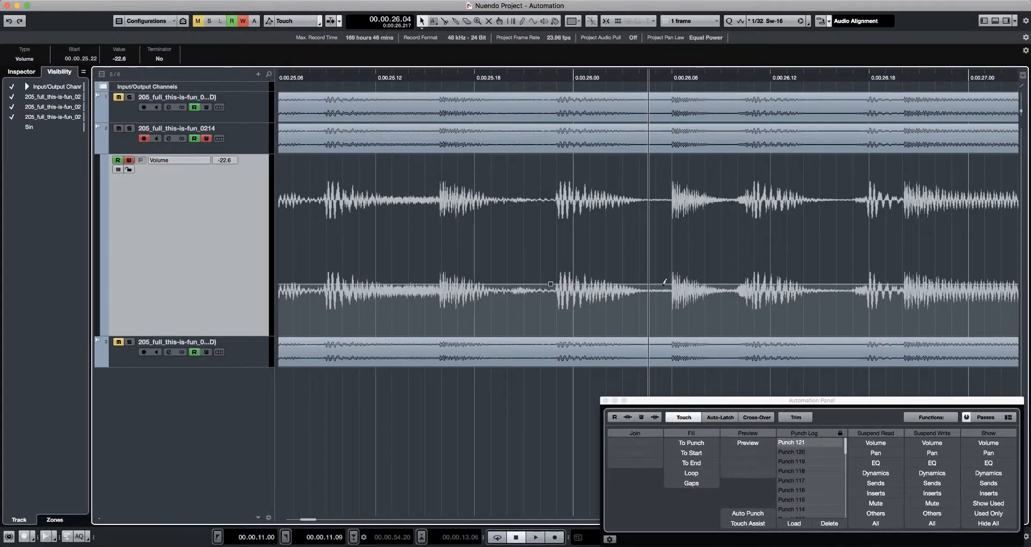
left_click(650, 283)
left_click_drag(564, 284, 565, 255)
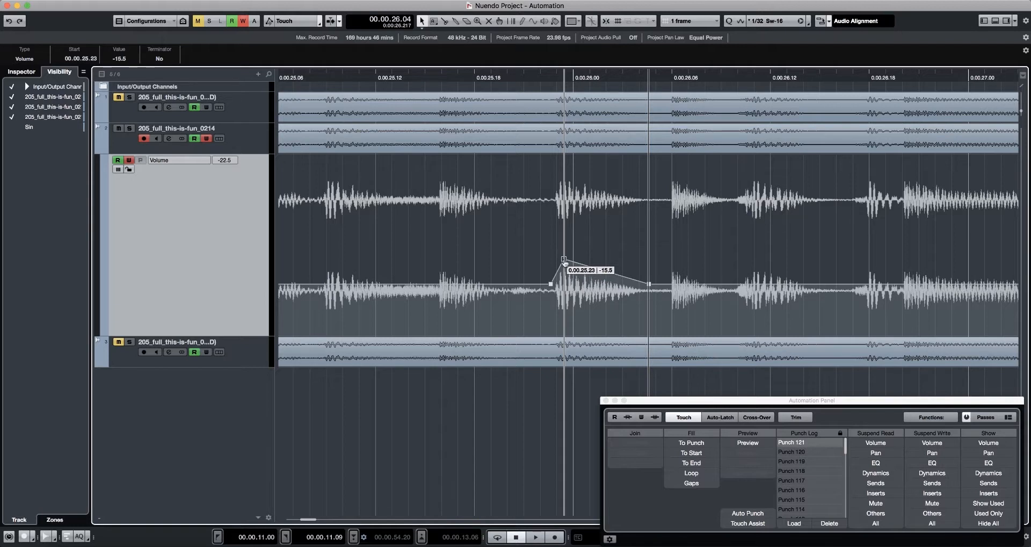
Delete the new points from the second track's volume curve and reselect that track
left_click_drag(502, 241, 704, 310)
key("Delete")
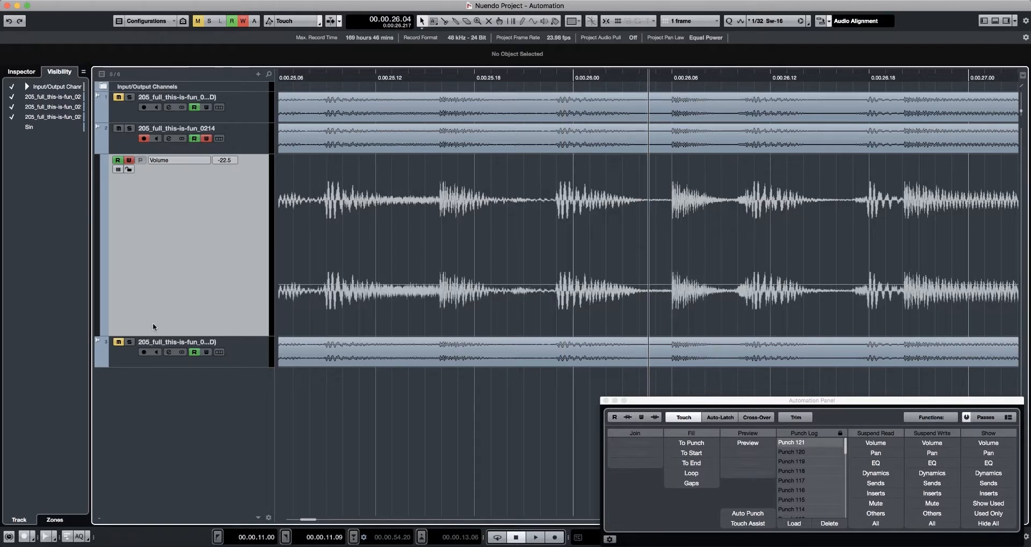
left_click(105, 331)
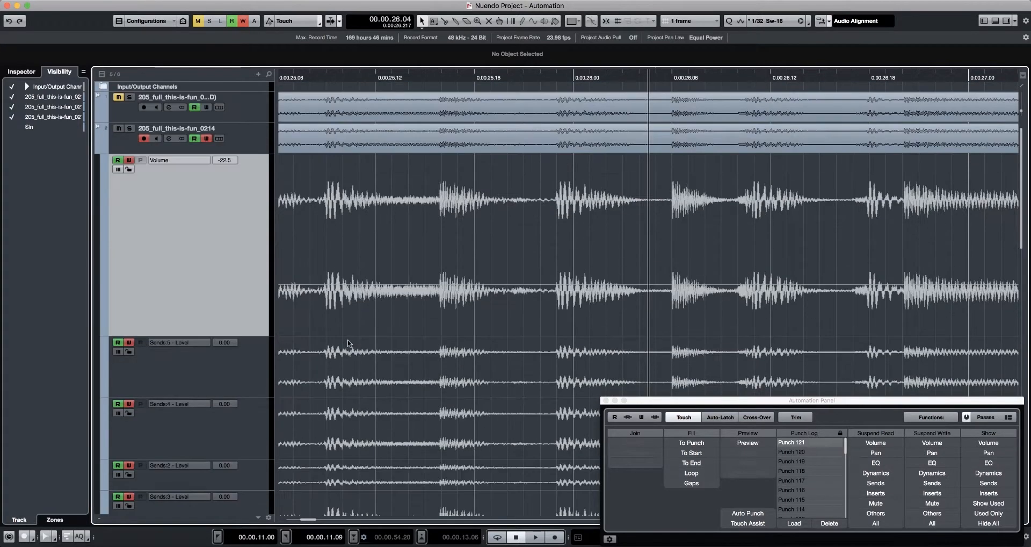
left_click(104, 341)
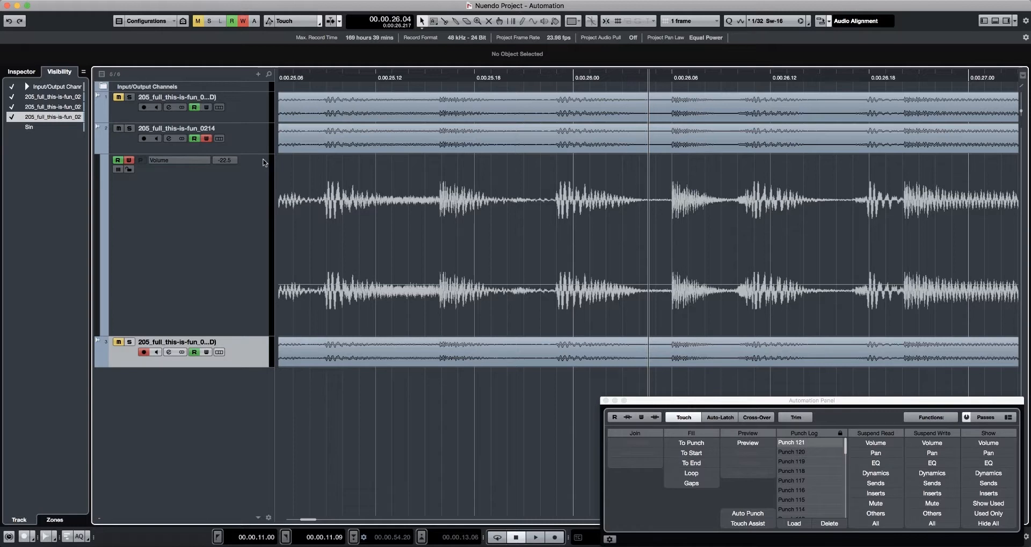
key("Up")
In the automation settings, disable Show Data on Tracks and enable Use Virgin Territory
left_click(610, 539)
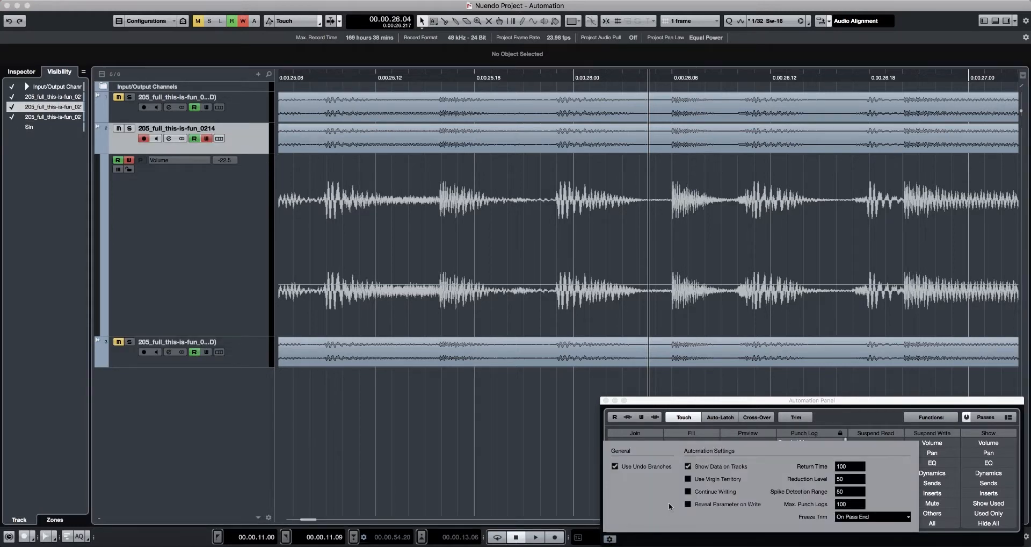
left_click(688, 466)
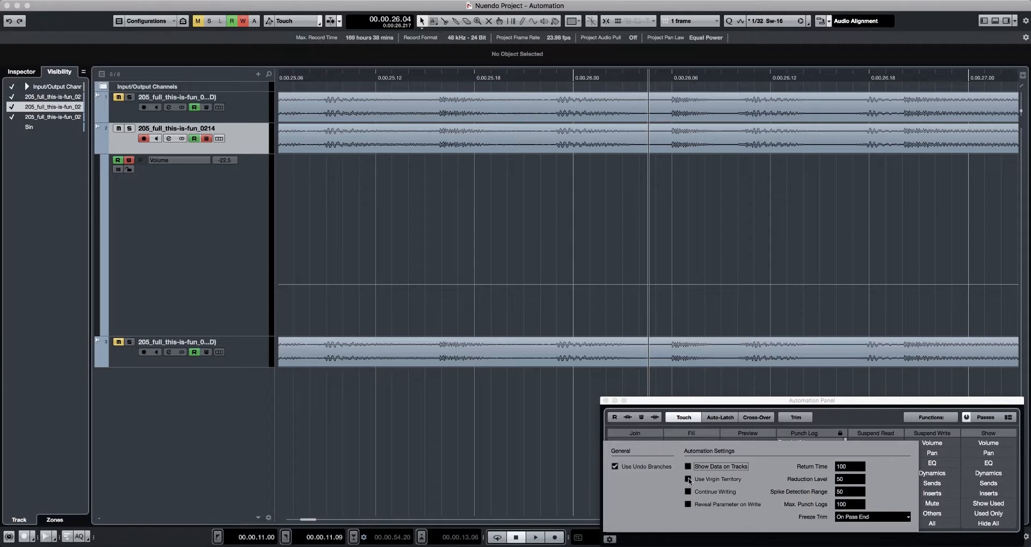
left_click(689, 480)
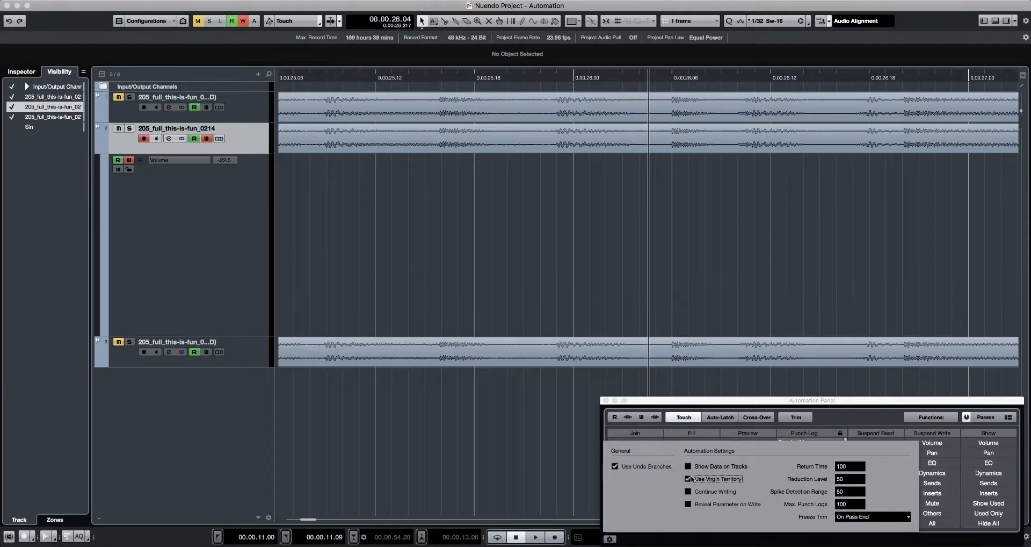
left_click(256, 141)
Open the second track's channel settings and write volume fader moves in Touch mode while playing from 00.00.26.04
key("g")
key("g")
key("g")
key("g")
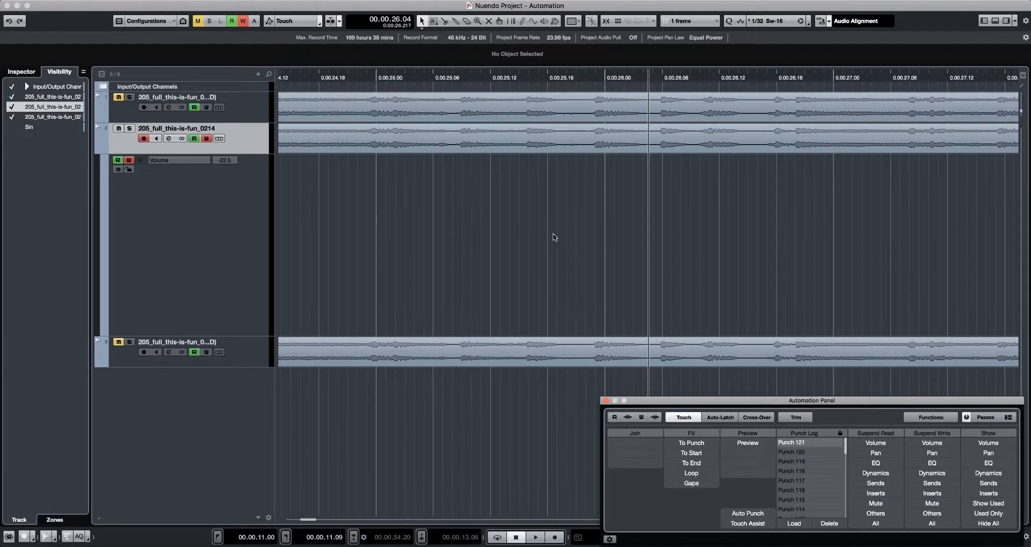
key("g")
key("g")
key("e")
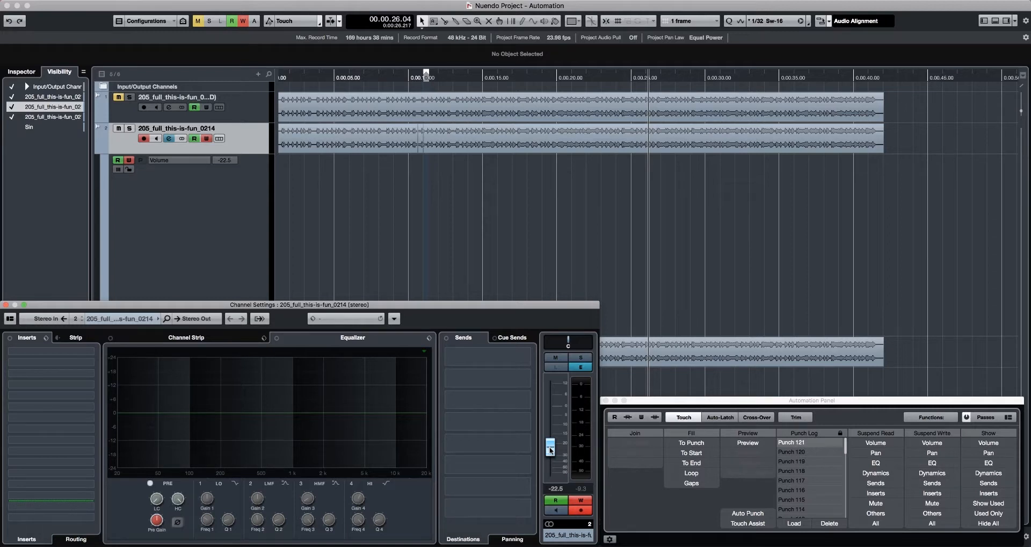
left_click_drag(551, 450, 555, 448)
key("space")
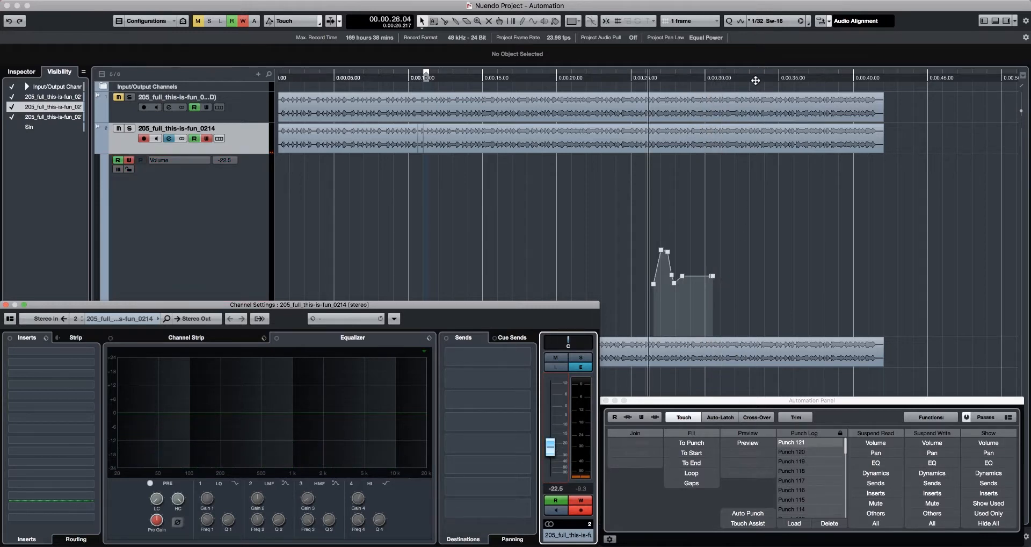
Place the cursor at 00.00.33.10 and delete all the volume points just written on the second track
left_click(756, 80)
left_click_drag(646, 224, 794, 302)
key("Delete")
key("g")
key("g")
key("g")
key("g")
key("g")
key("g")
key("g")
left_click_drag(464, 225, 278, 296)
Disable Use Virgin Territory in the automation settings
left_click(610, 539)
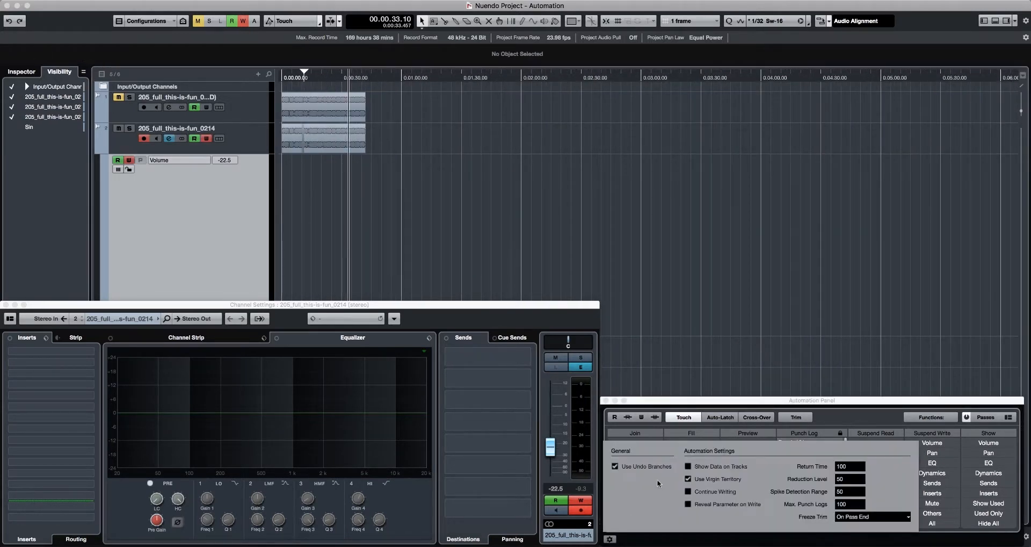
left_click(688, 479)
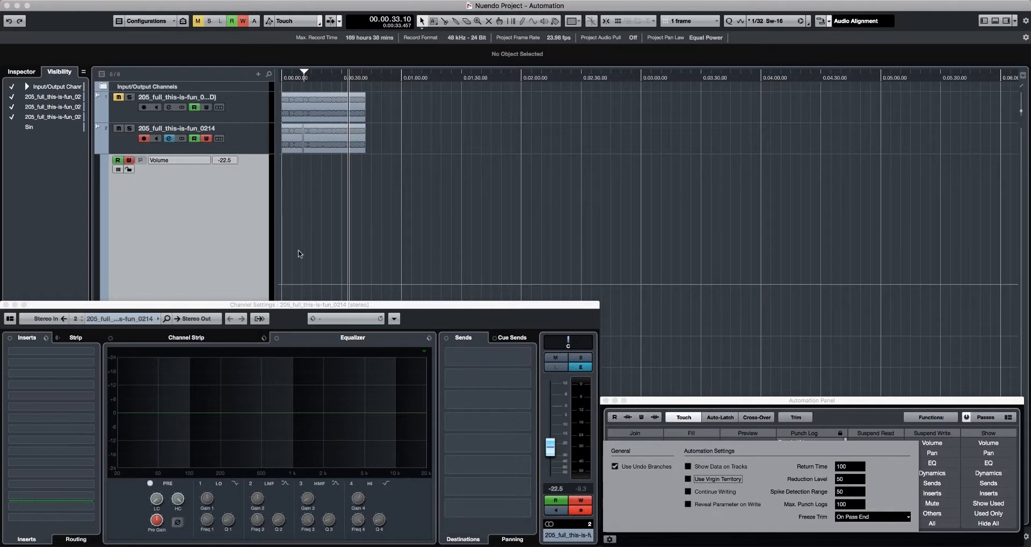
left_click(609, 539)
In the automation settings, toggle Continue Writing, leaving it off, and enable Reveal Parameter on Write
key("h")
key("h")
key("h")
key("h")
key("h")
key("h")
key("h")
key("g")
key("g")
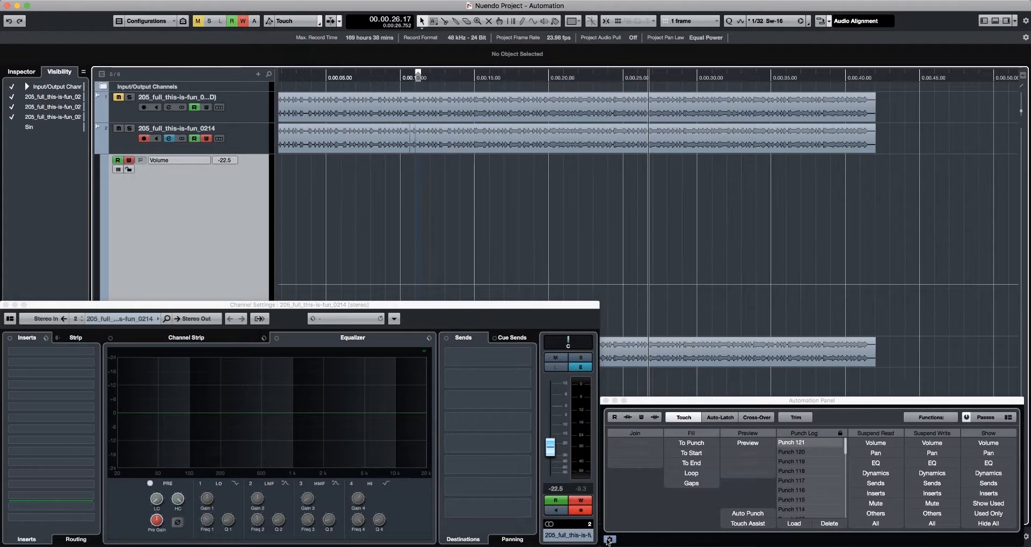
left_click(609, 538)
left_click(688, 491)
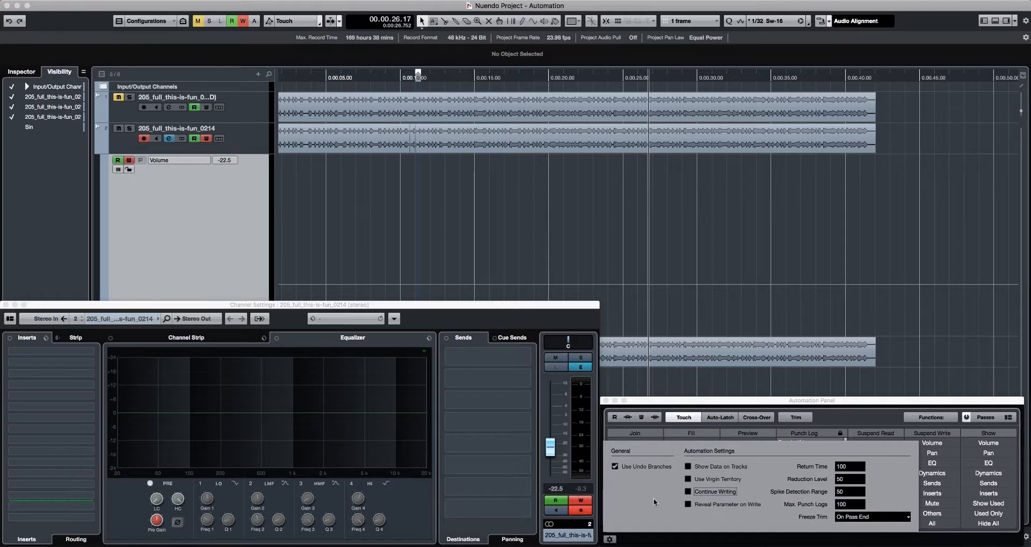
left_click(688, 505)
Play from 00.00.26.12 and write gain and frequency moves for EQ band 3 on the second track
left_click(645, 81)
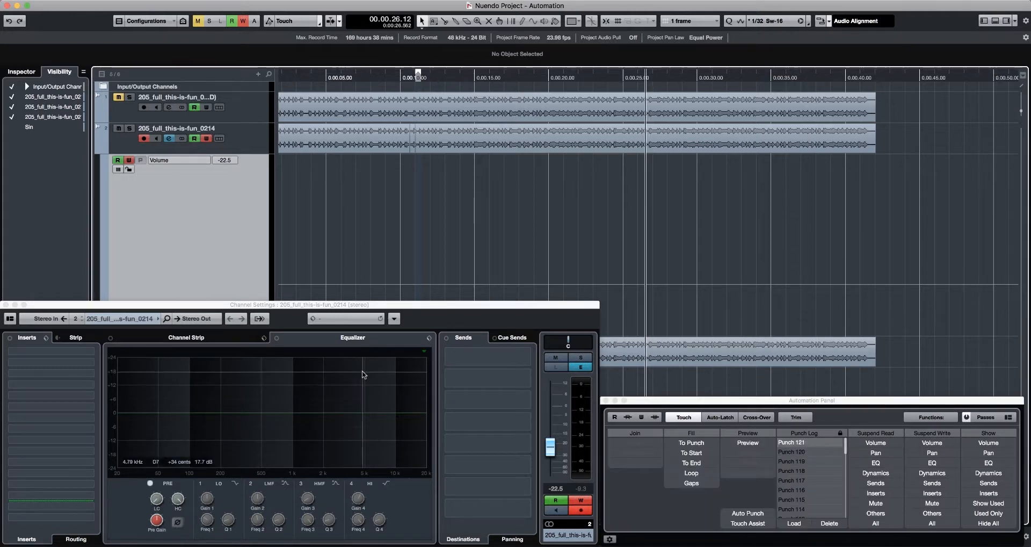
key("space")
mouse_move(346, 429)
left_mouse_down()
mouse_move(363, 398)
mouse_move(427, 462)
left_mouse_up()
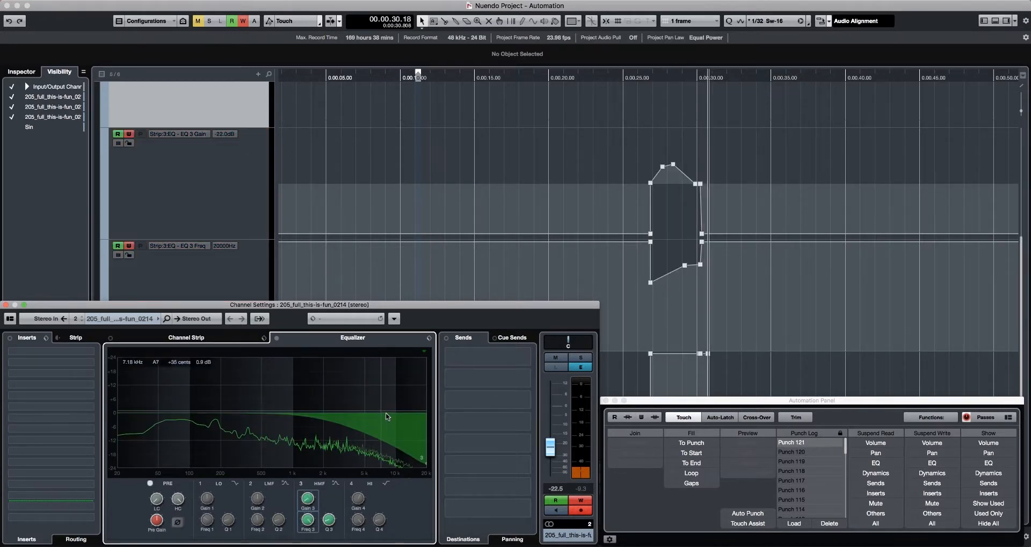
key("space")
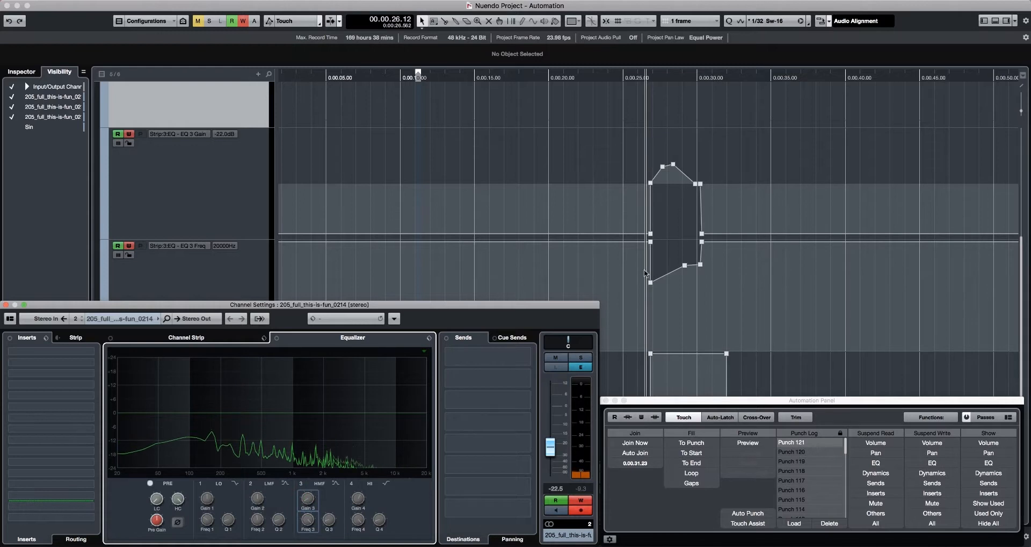
Undo the EQ automation pass and hide the revealed EQ lanes of the second track
key("super+z")
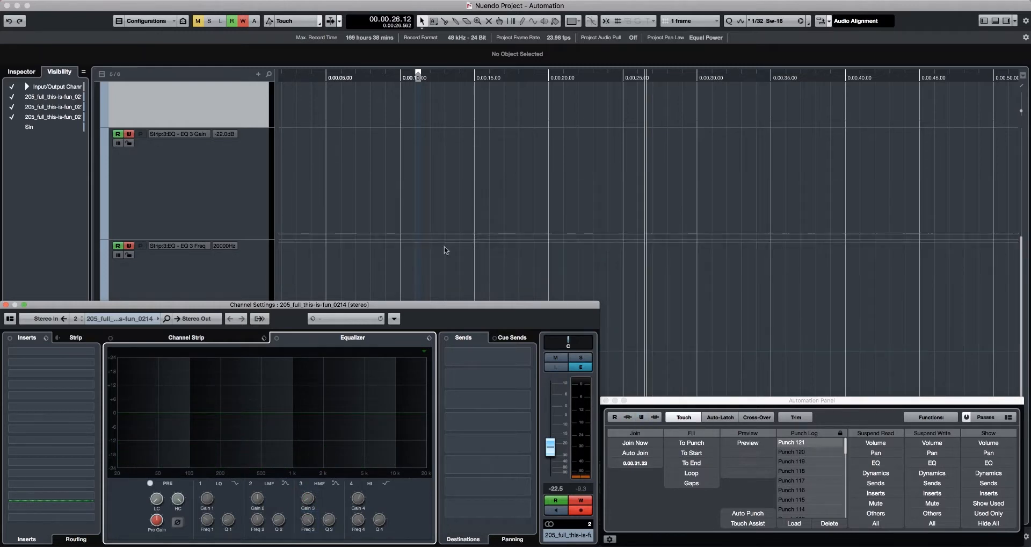
left_click(105, 132)
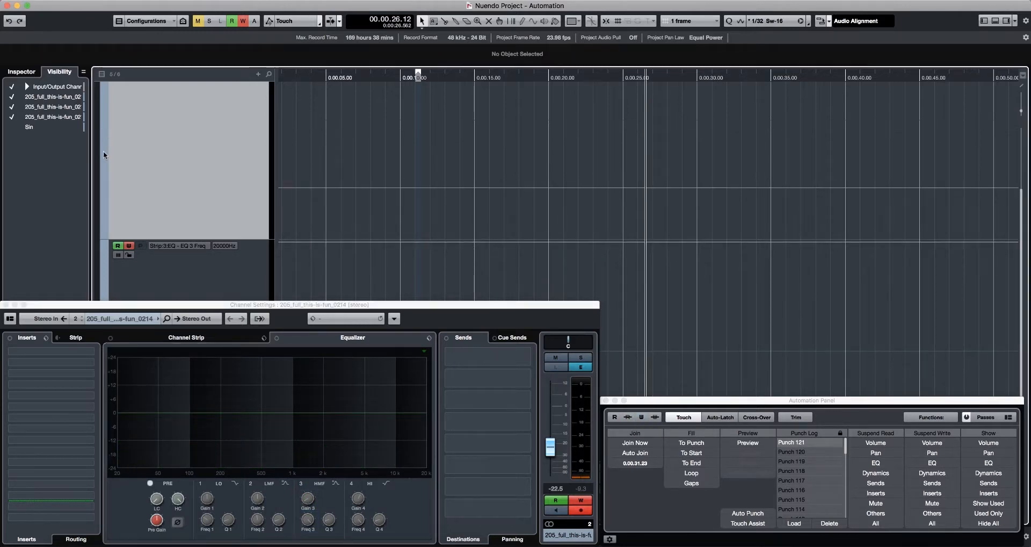
left_click(105, 243)
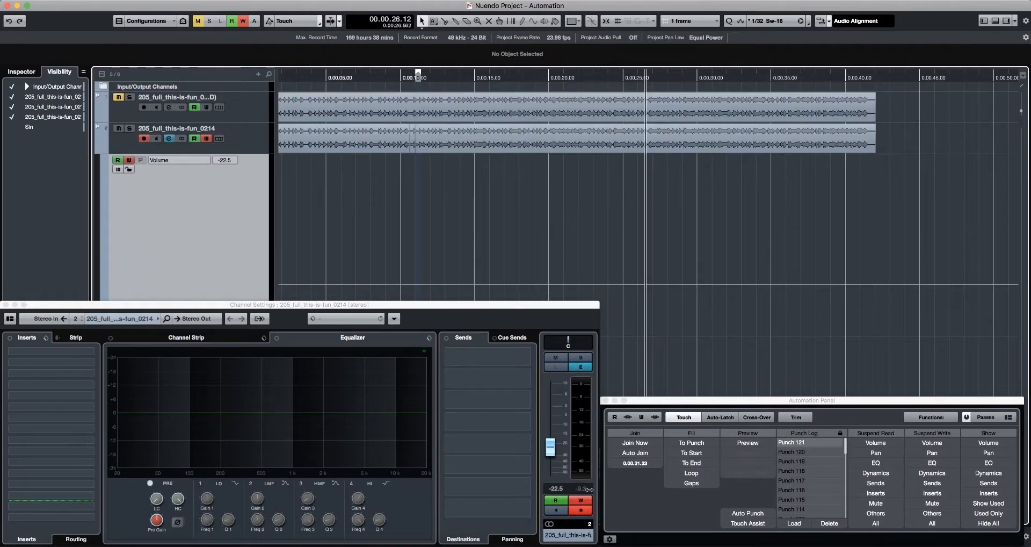
Disable Reveal Parameter on Write and open the Return Time value for editing without changing it
left_click(611, 540)
left_click(688, 505)
left_click(854, 468)
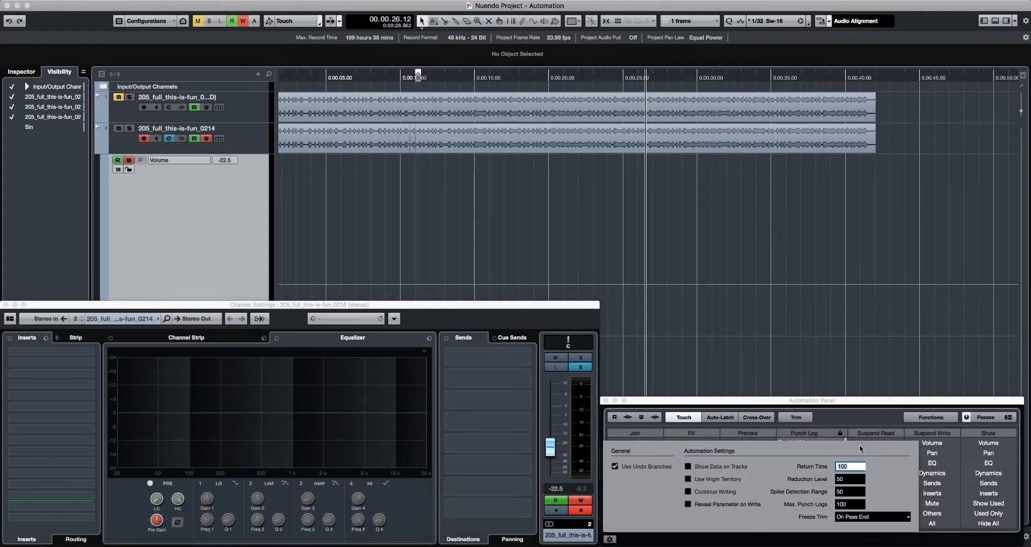
left_click(788, 334)
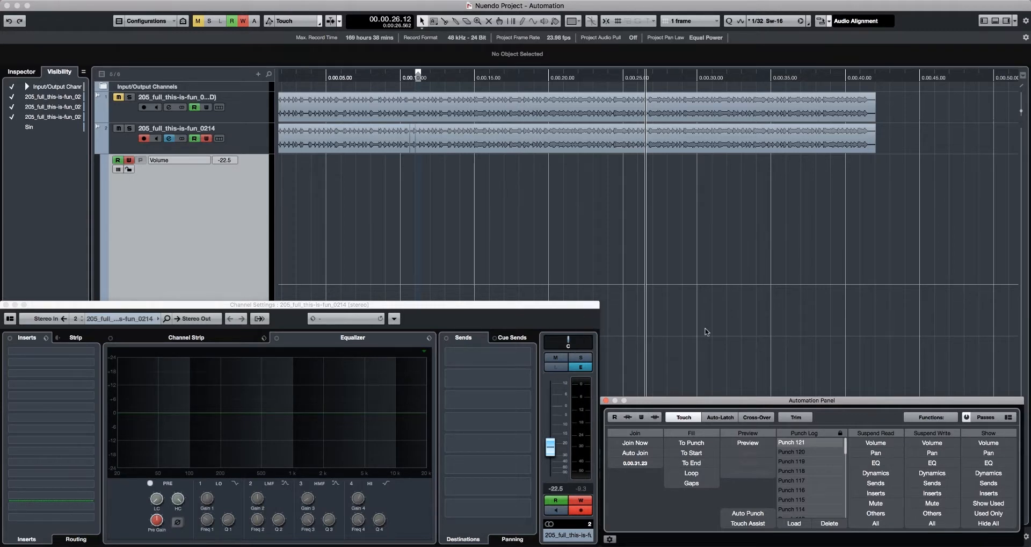
Play from 00.00.26.07 in Touch mode and write a volume dip to about -43.5, releasing the fader at about 00.00.30.08
left_click_drag(643, 78, 687, 306)
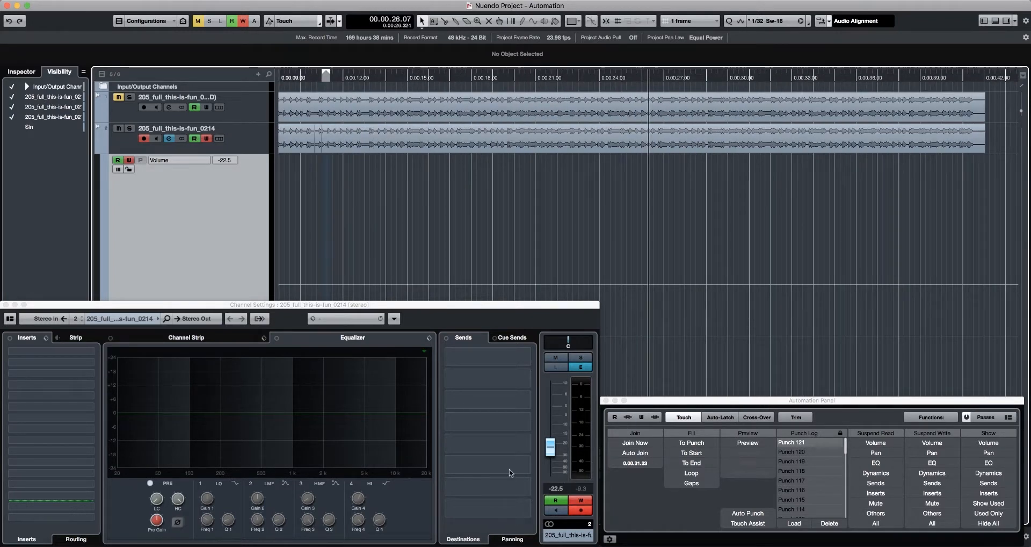
key("space")
left_click_drag(552, 452, 555, 465)
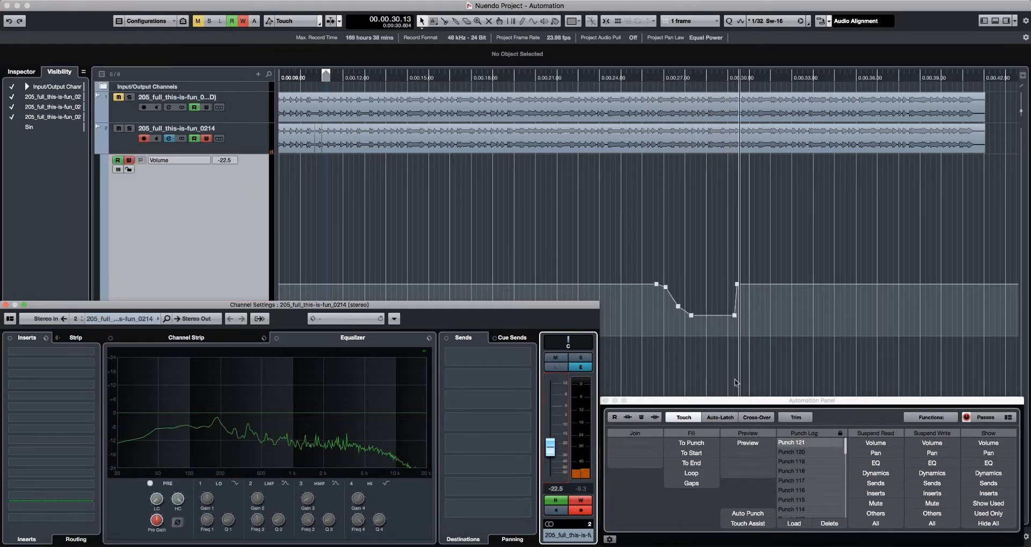
key("space")
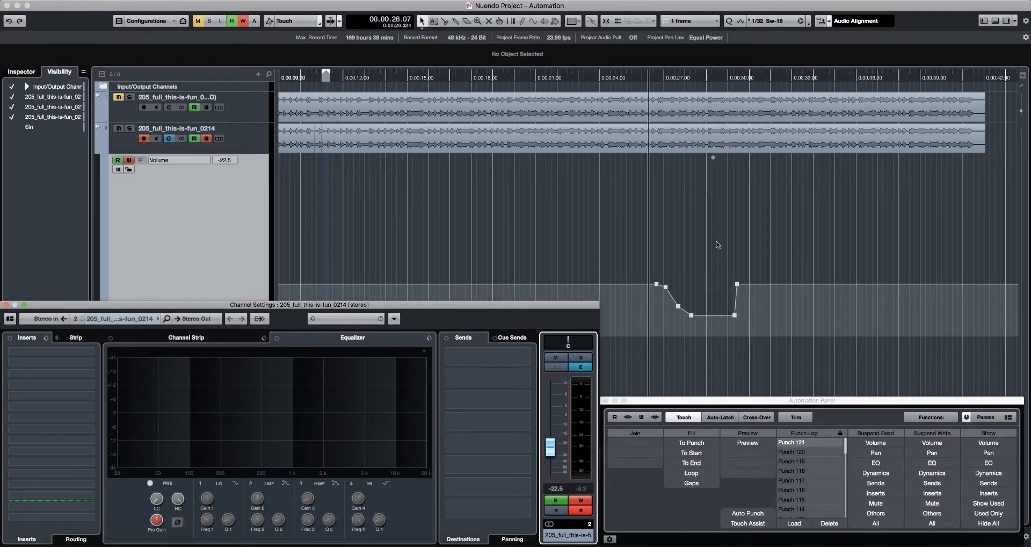
Examine the return ramp at the end of the volume dip, near 00.00.30.10
left_click_drag(718, 244, 754, 328)
left_click(736, 79)
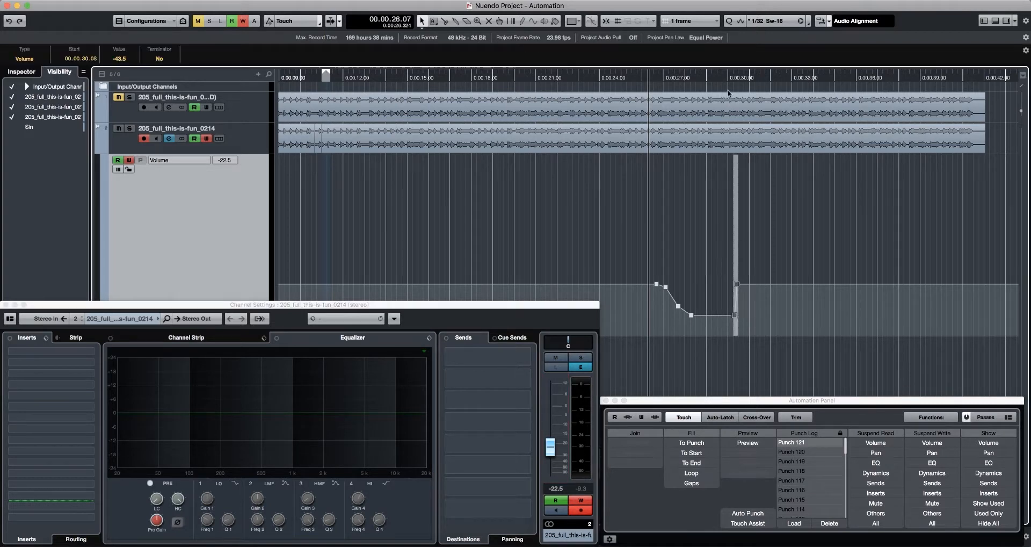
left_click_drag(736, 80, 736, 231)
left_click_drag(654, 258, 751, 322)
key("g")
key("g")
key("g")
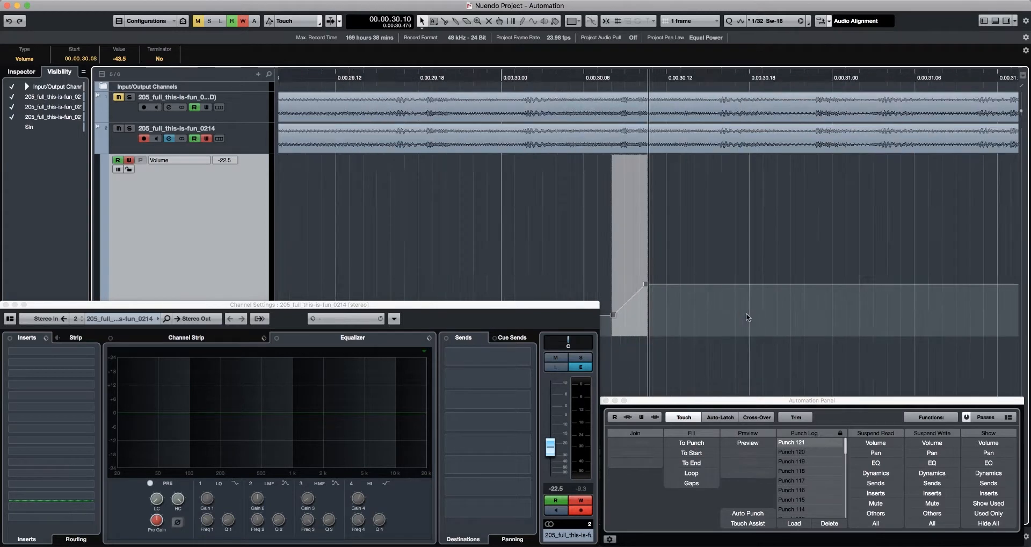
key("g")
key("g")
key("g")
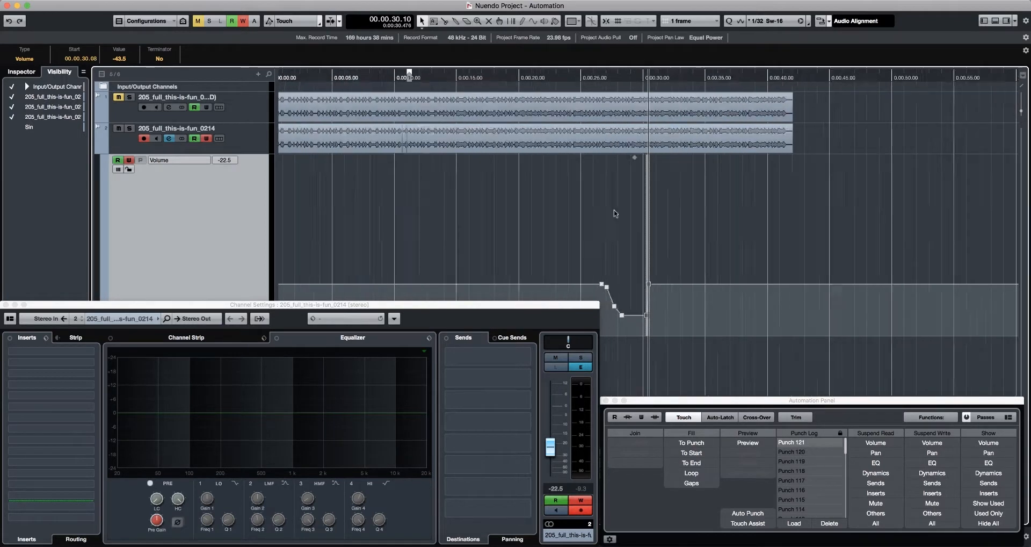
key("g")
Place the cursor at 00.00.26.10 and delete all points of the volume dip on the second track
left_click(589, 80)
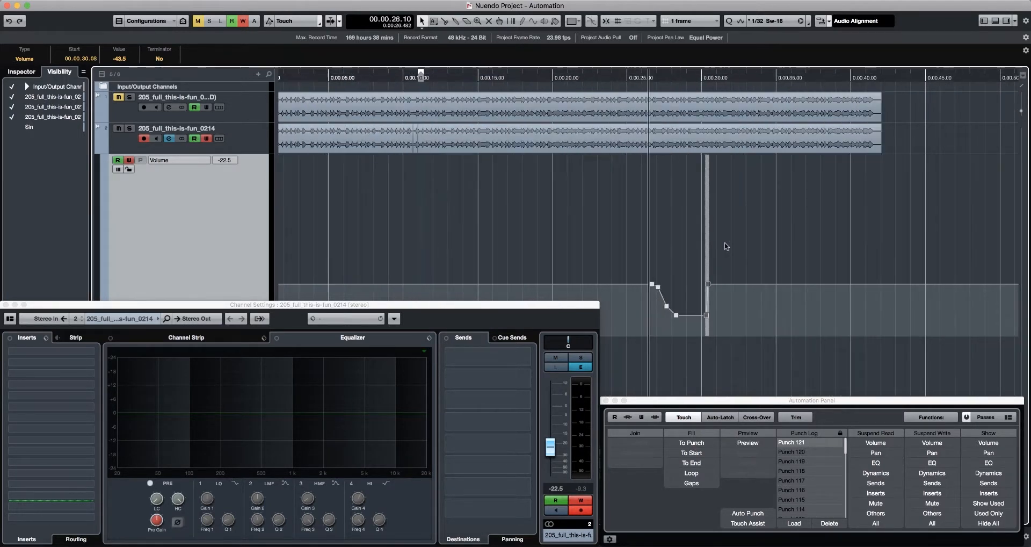
key("h")
key("h")
left_click_drag(766, 254, 643, 338)
key("Delete")
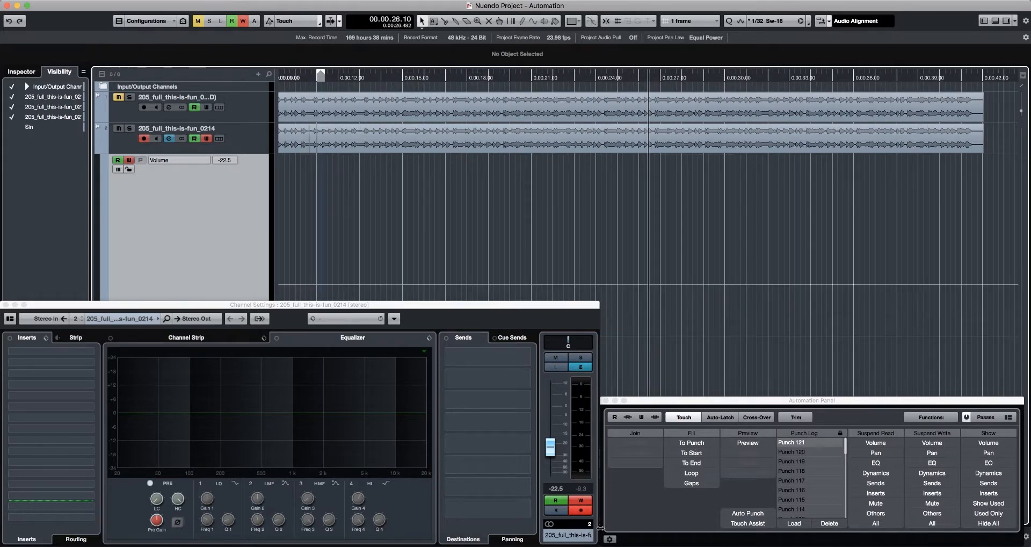
Check the Reduction Level setting and look up the commands for reducing automation events among the automation functions
left_click(607, 539)
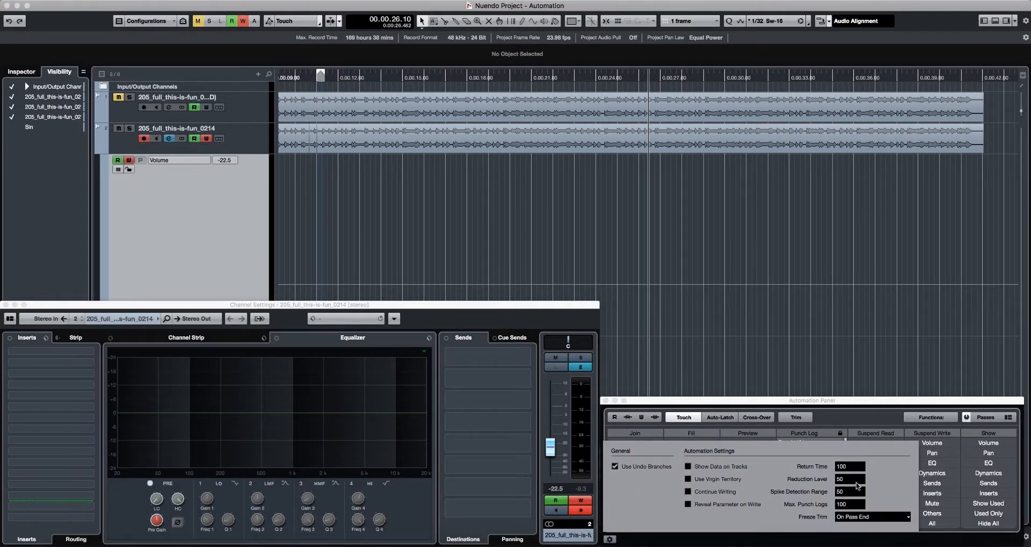
left_click(929, 420)
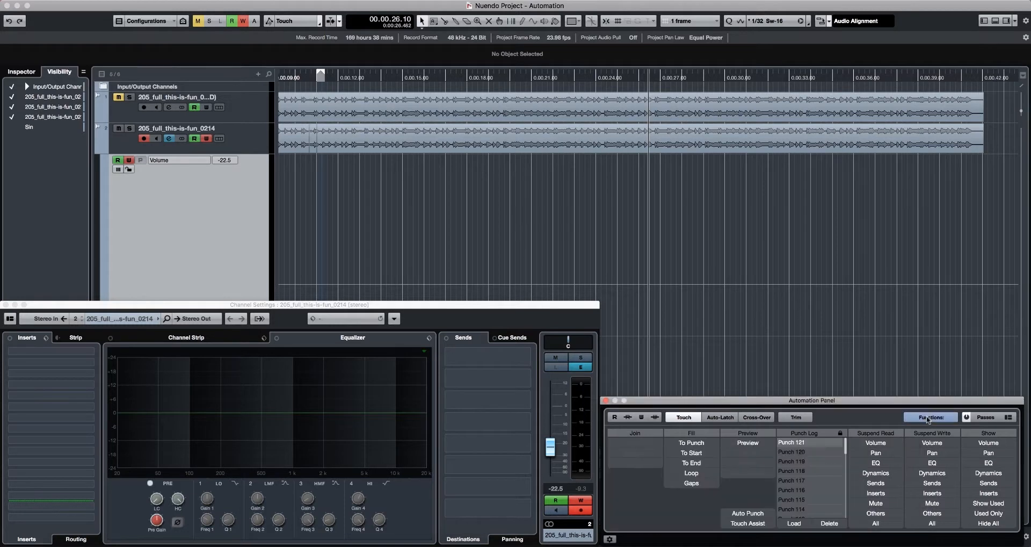
left_click(931, 417)
scroll(937, 490, "down", 2)
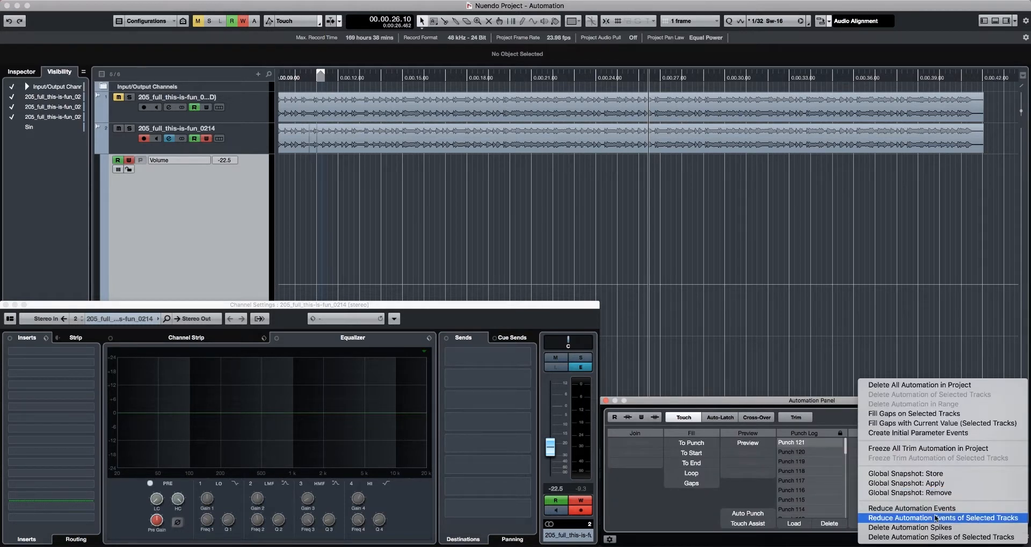
Look up the Spike Detection Range in the automation settings
left_click(678, 513)
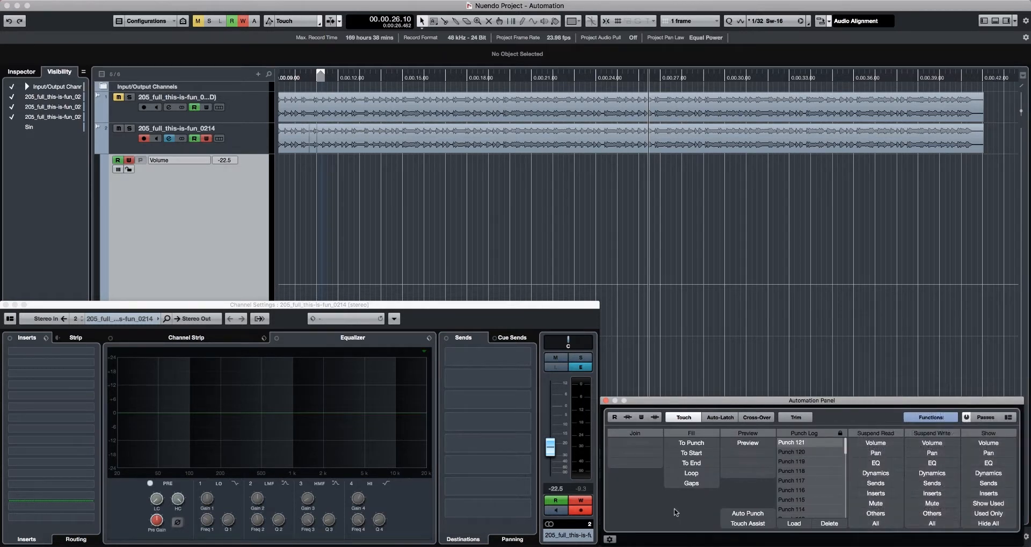
left_click(610, 539)
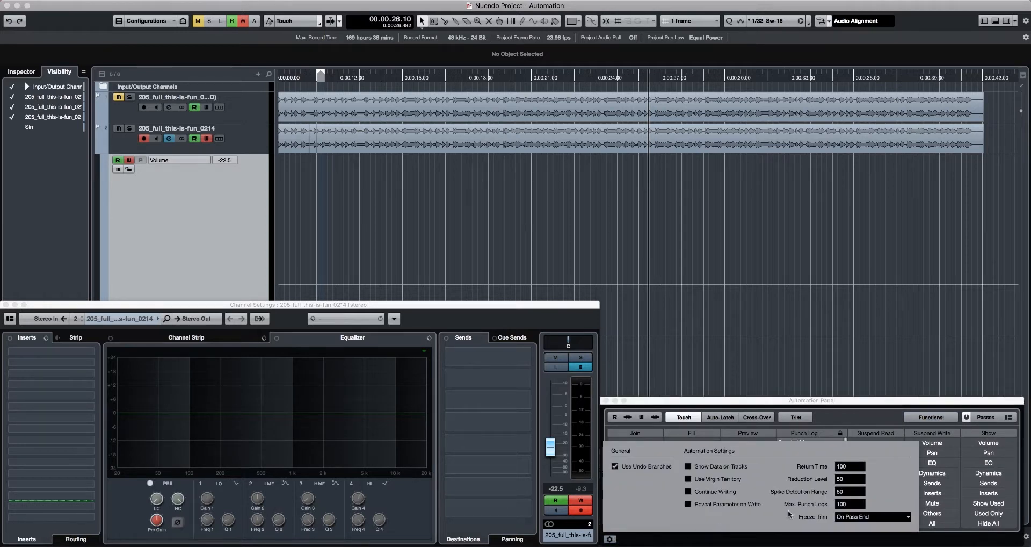
left_click(858, 494)
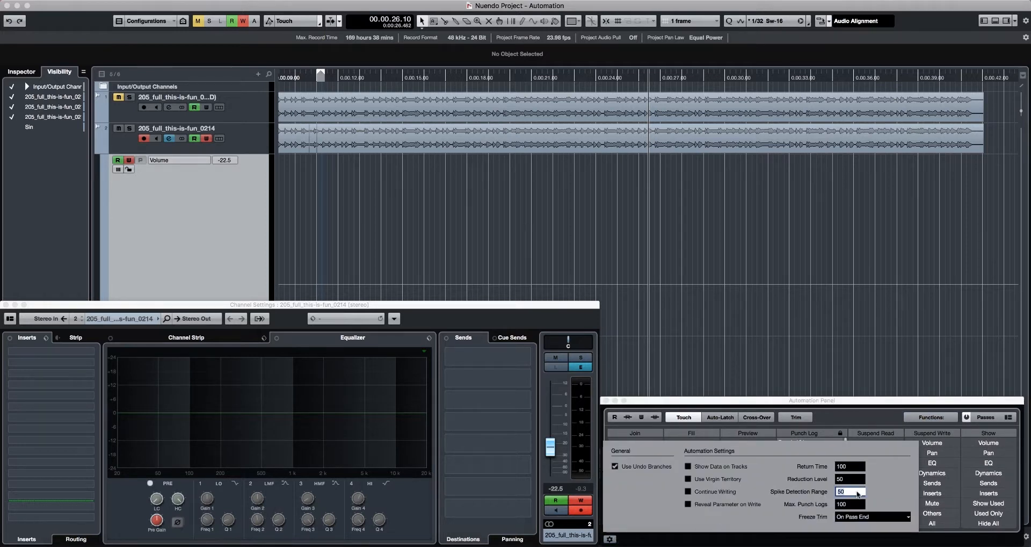
left_click(843, 420)
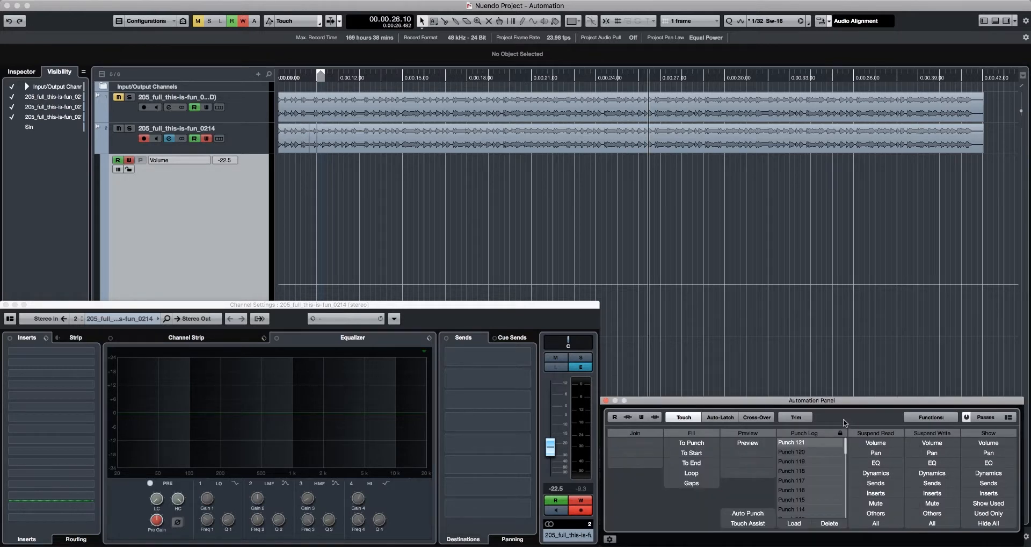
Draw a narrow volume spike peaking at about 2.45 on the second track's Volume lane, near 00.00.27.12
left_click(669, 236)
scroll(676, 245, "up", 15)
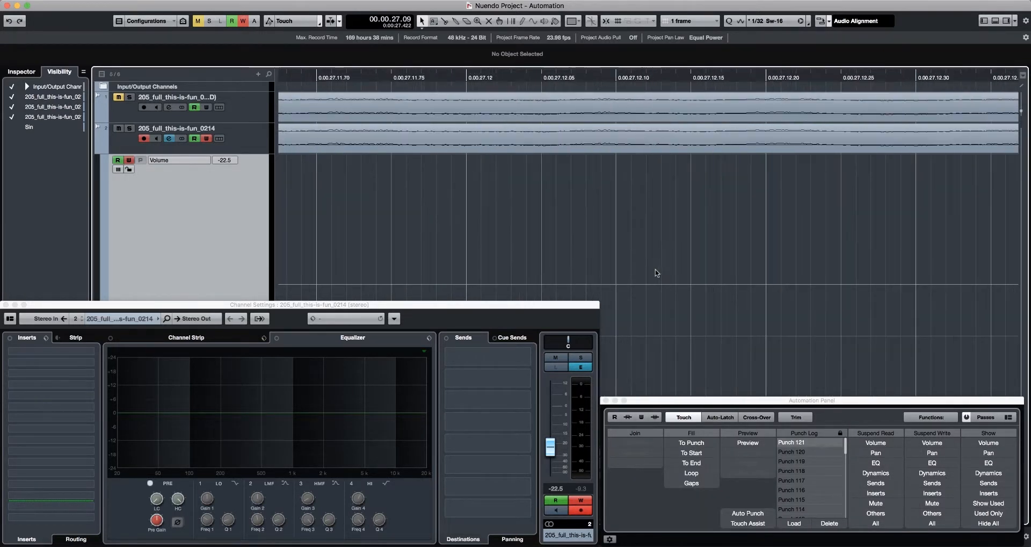
left_click(679, 283)
left_click(938, 284)
left_click_drag(858, 283, 823, 192)
scroll(820, 238, "down", 6)
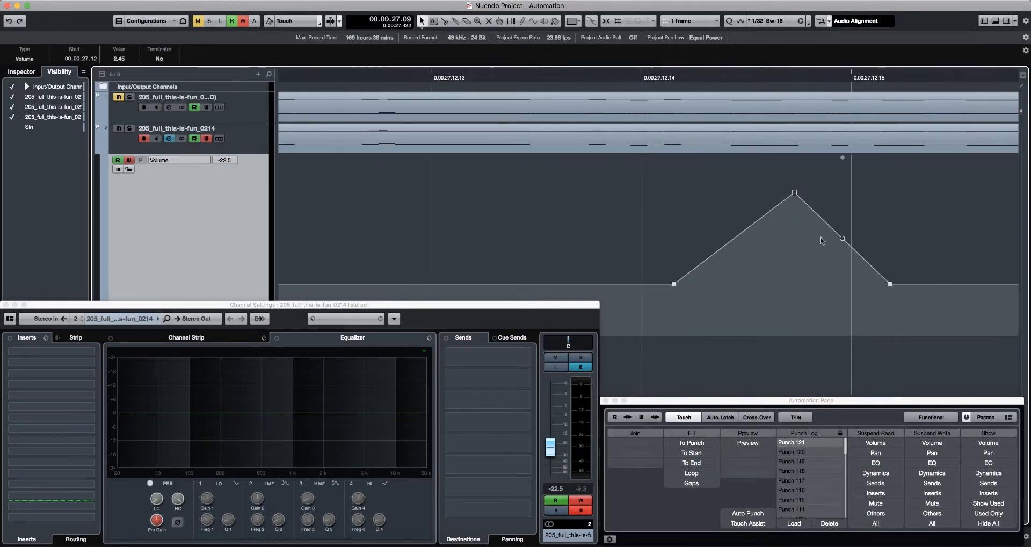
scroll(790, 277, "down", 8)
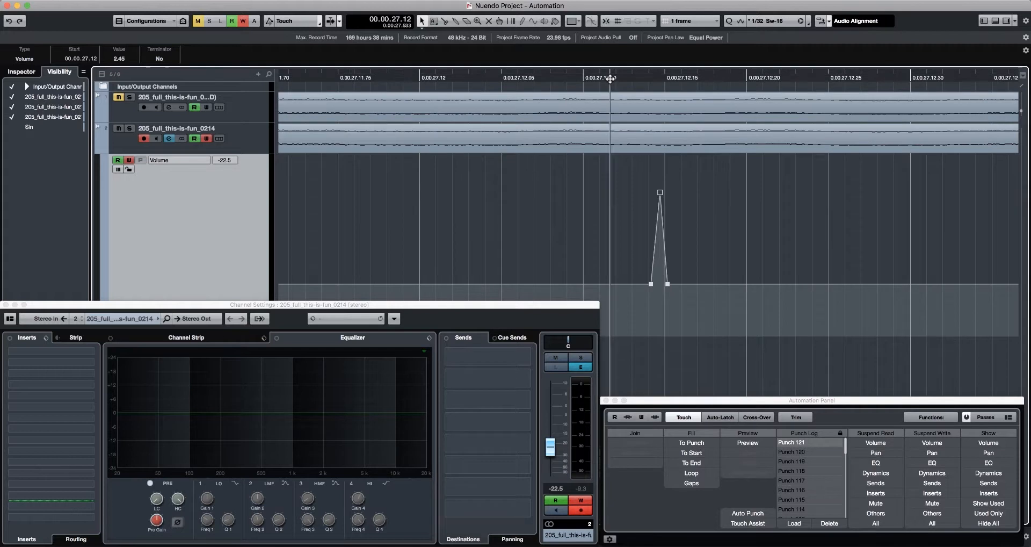
scroll(762, 385, "up", 2)
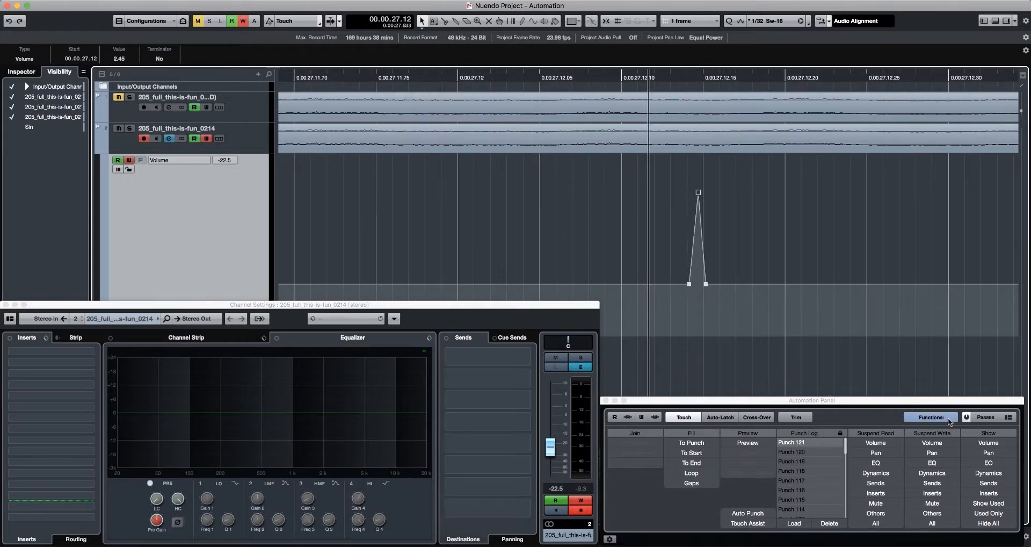
Look up the commands for deleting automation spikes and review the Spike Detection Range setting again
left_click(931, 417)
scroll(944, 483, "down", 3)
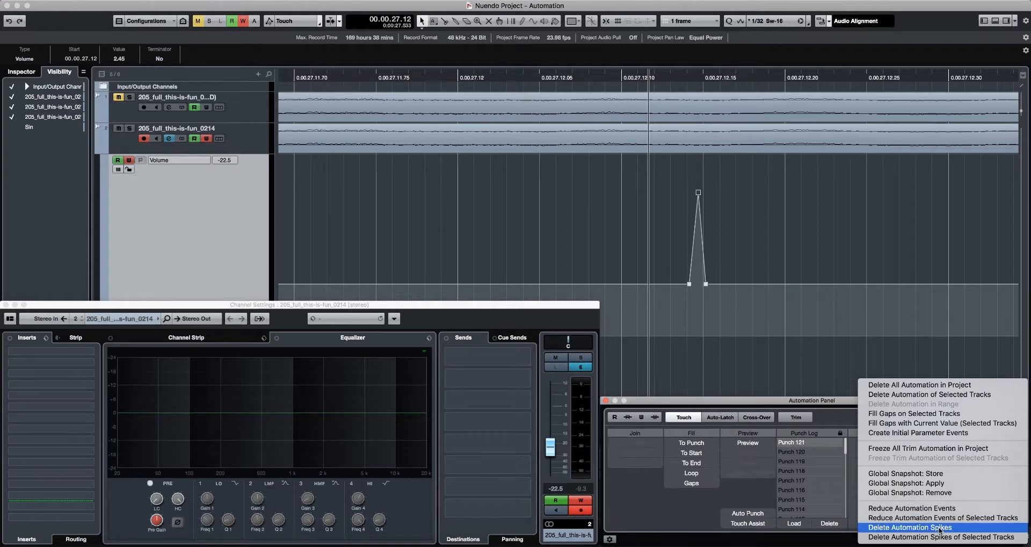
left_click(649, 512)
left_click(610, 539)
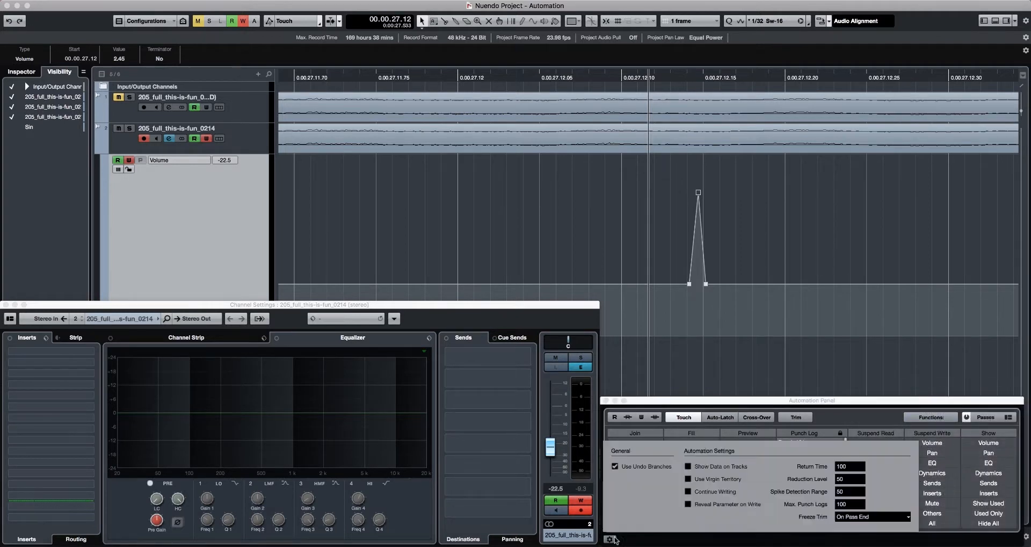
left_click(853, 492)
left_click(686, 305)
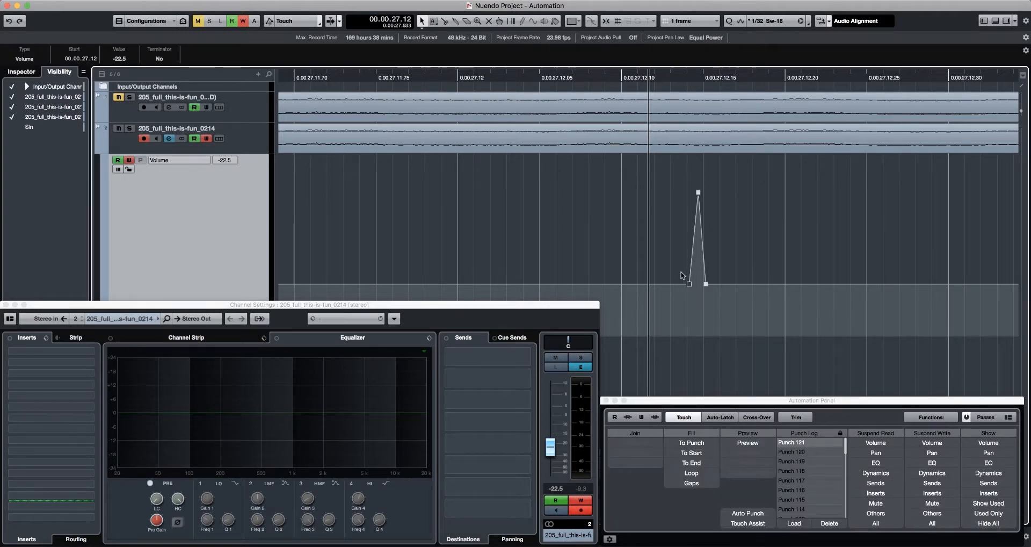
Select the three points of the volume spike and run Delete Automation Spikes
left_click_drag(675, 322, 722, 173)
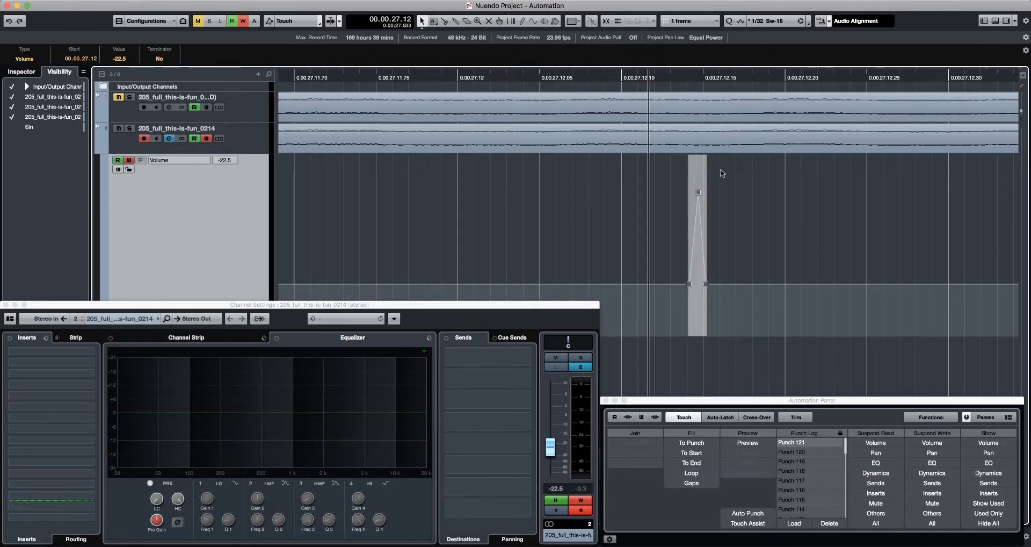
left_click(921, 418)
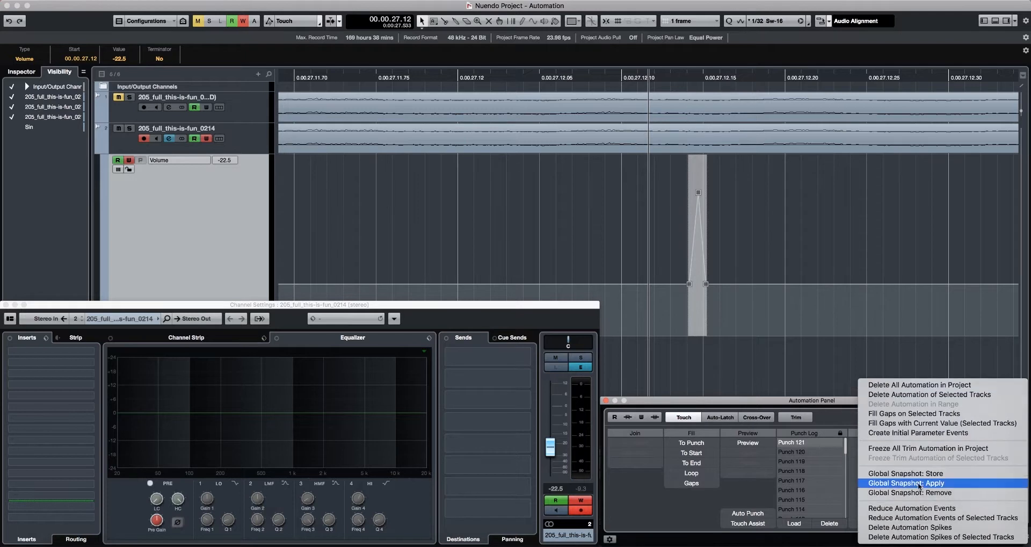
left_click(920, 527)
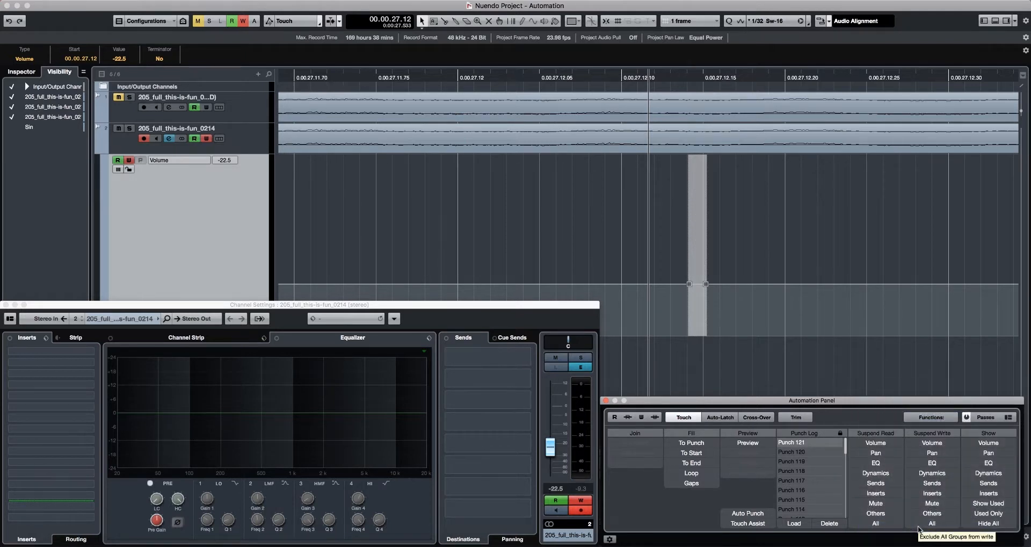
Check the Max. Punch Logs setting against the Punch Log list and view the Freeze Trim setting
left_click(610, 539)
left_click(848, 506)
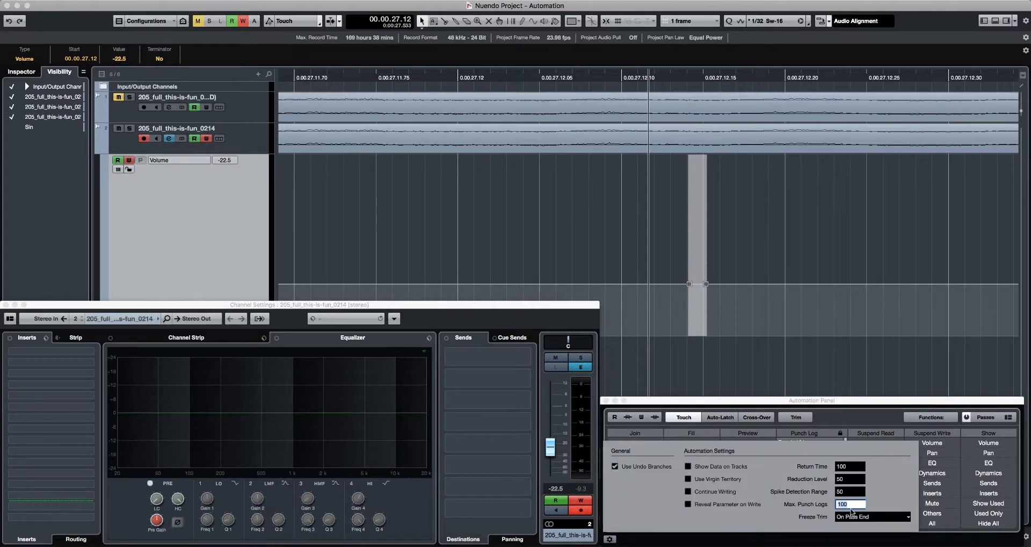
left_click(860, 423)
scroll(813, 469, "down", 20)
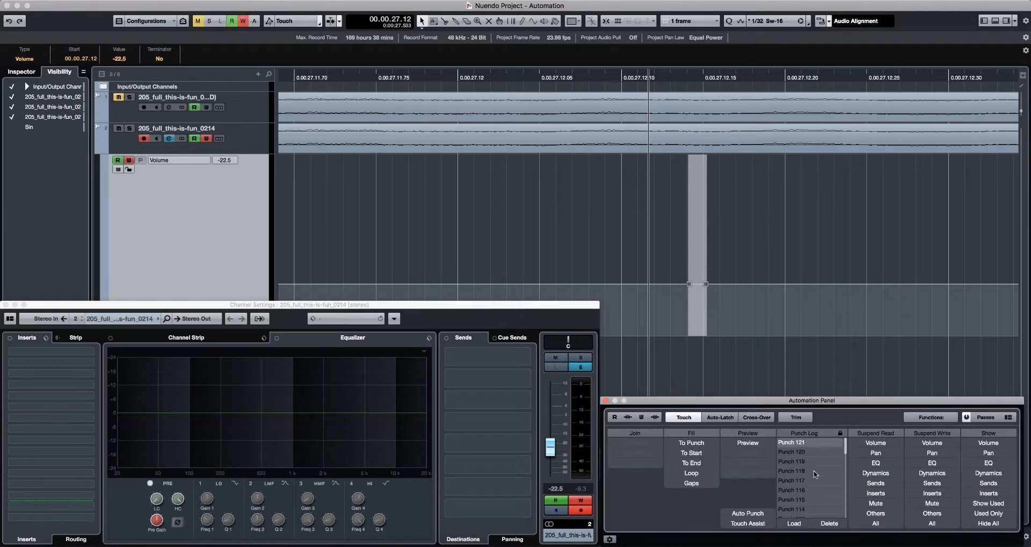
left_click(610, 539)
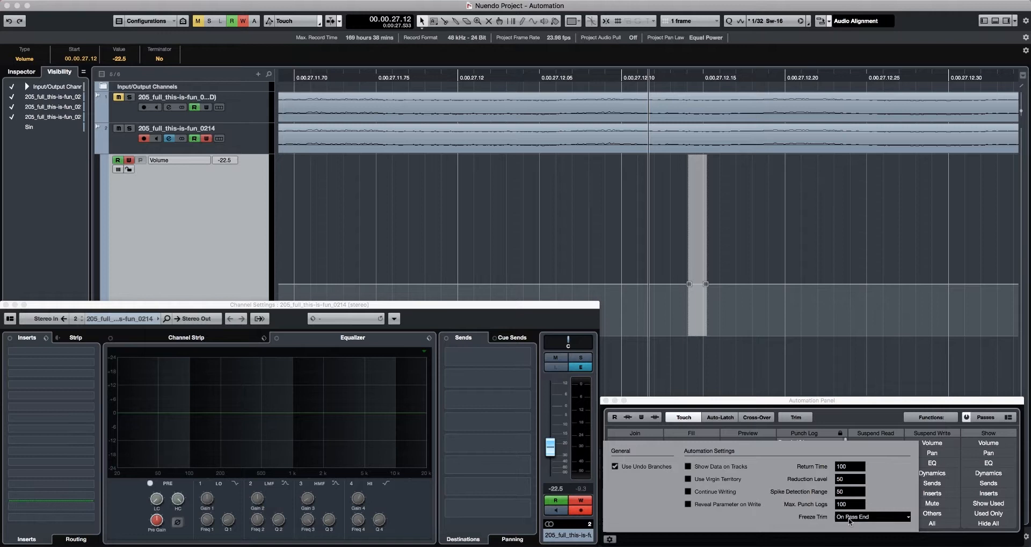
left_click(189, 157)
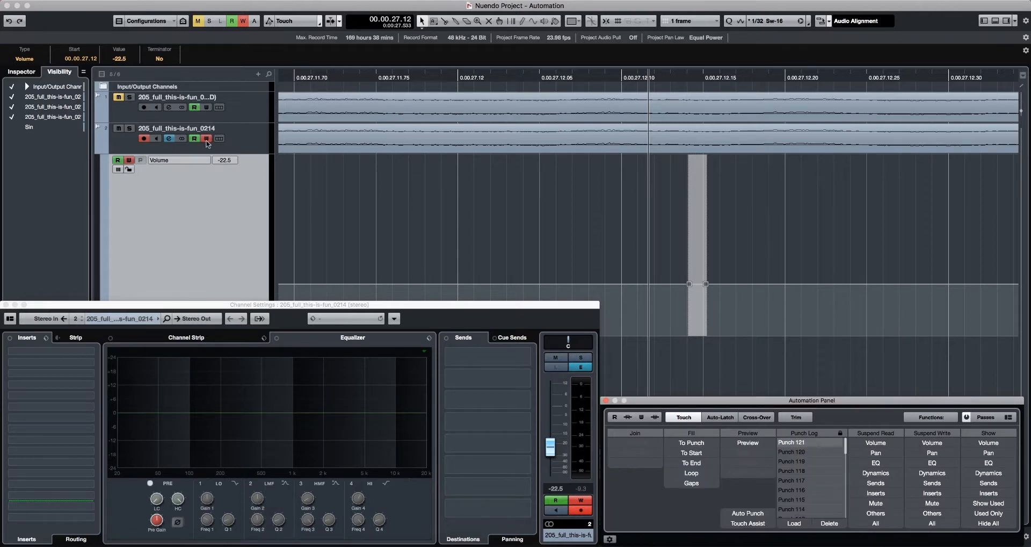
Mute the second track with automation writing off and its lane hidden, and unmute the first track with its Volume lane shown
left_click(206, 139)
left_click(104, 147)
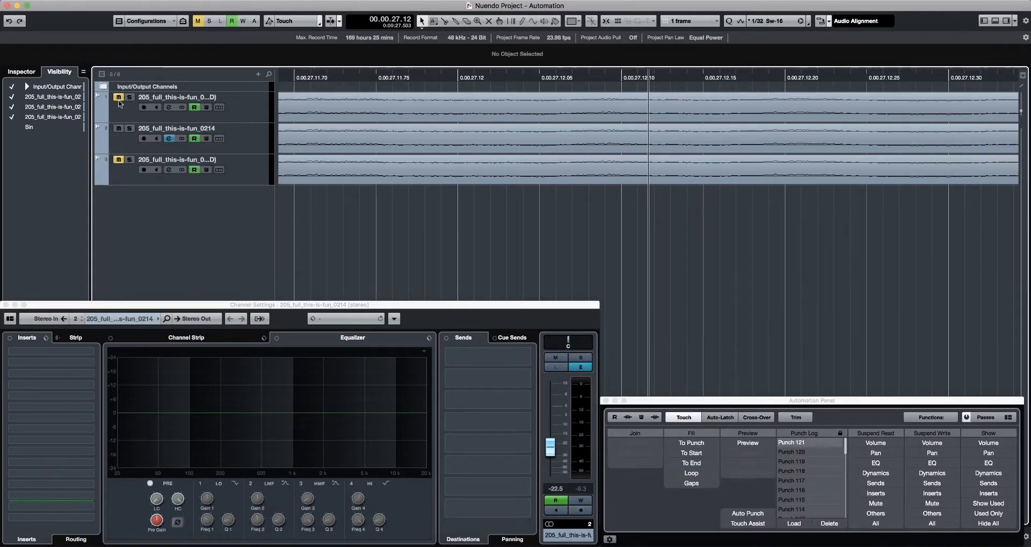
left_click(97, 118)
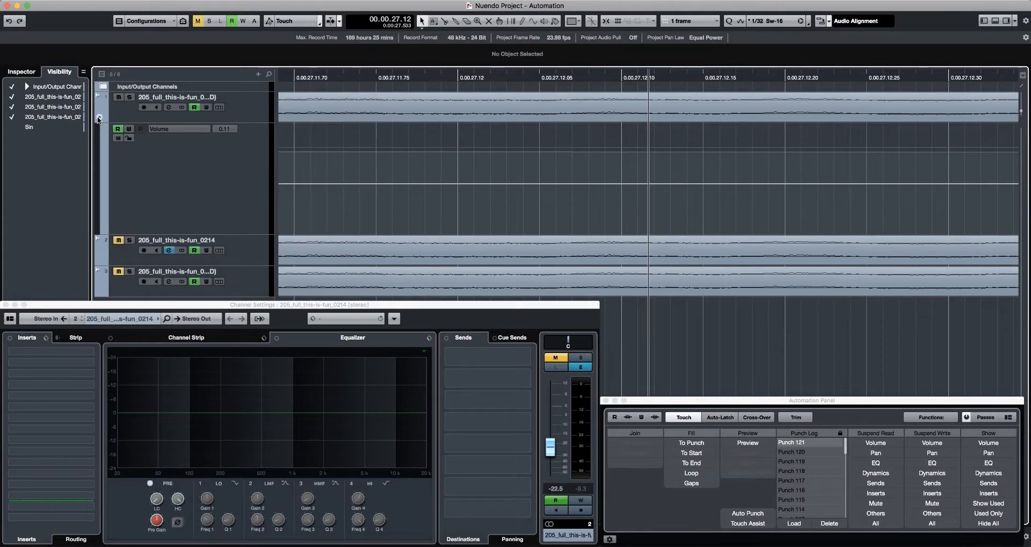
Turn on Trim mode and set Freeze Trim to Manually in the automation settings
left_click(804, 421)
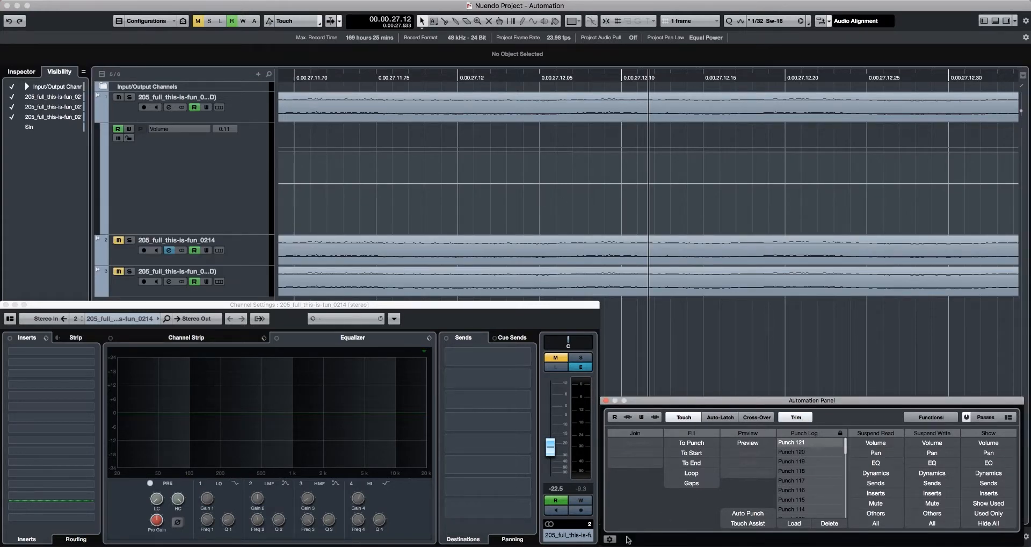
left_click(610, 539)
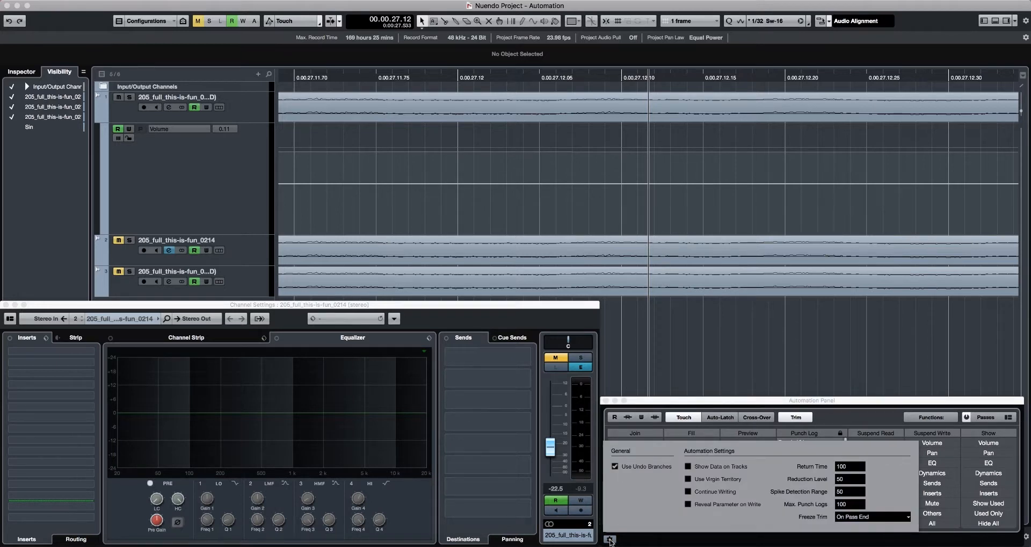
left_click(694, 340)
key("g")
key("g")
key("g")
key("g")
key("g")
key("g")
key("g")
key("g")
key("g")
key("g")
key("g")
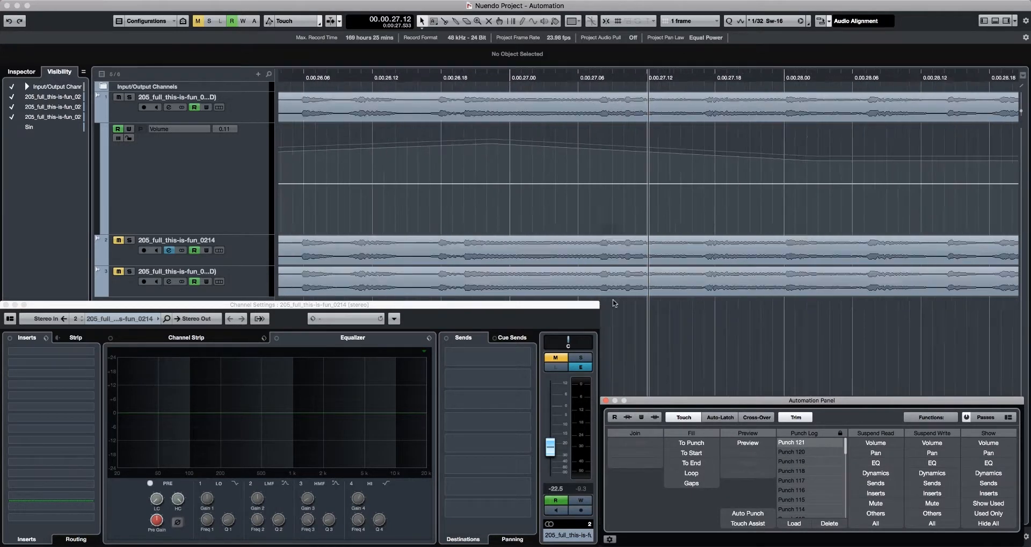
key("g")
key("g")
key("g")
key("g")
key("h")
left_click(609, 539)
left_click(849, 516)
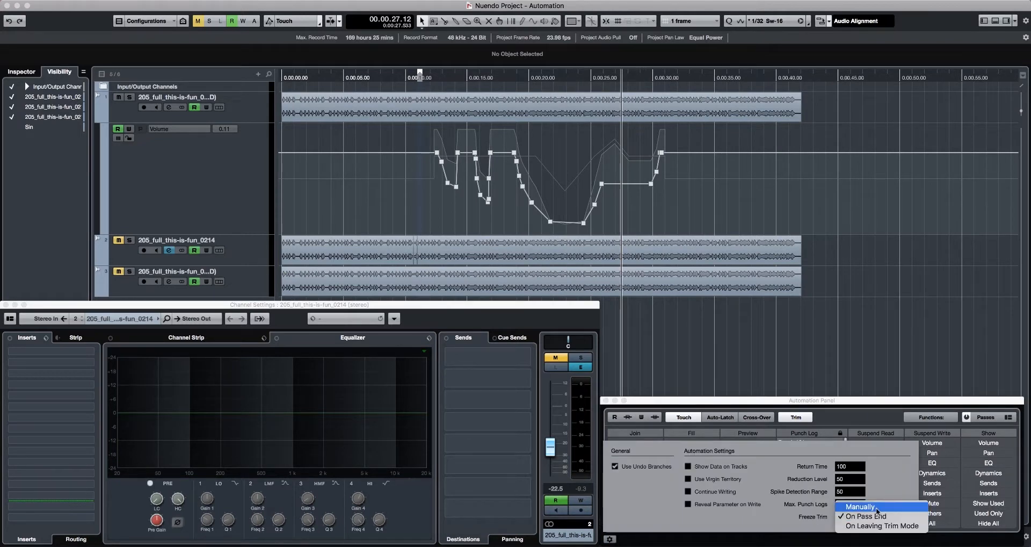
left_click(876, 509)
Freeze all trim automation in the project
left_click(932, 417)
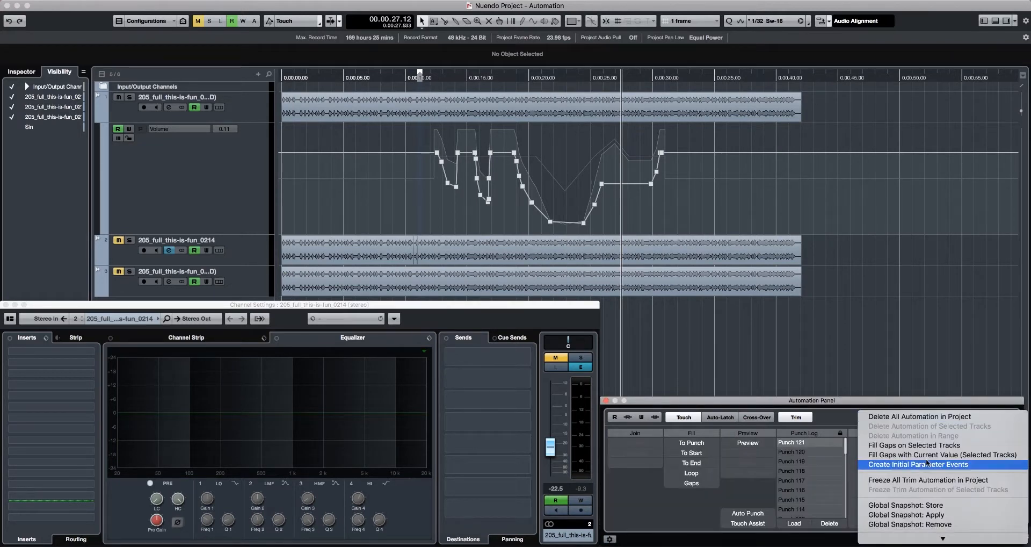
scroll(924, 472, "down", 2)
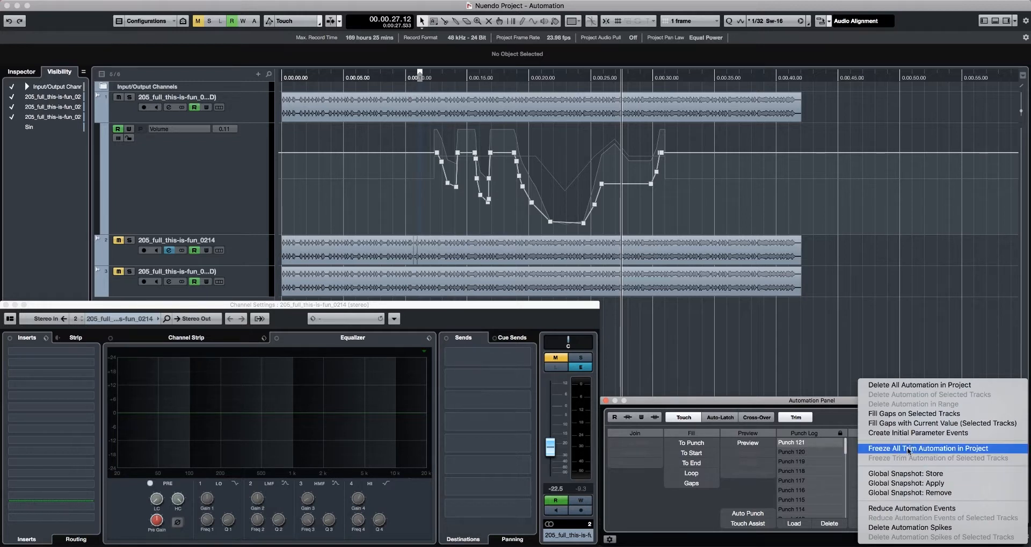
left_click(909, 448)
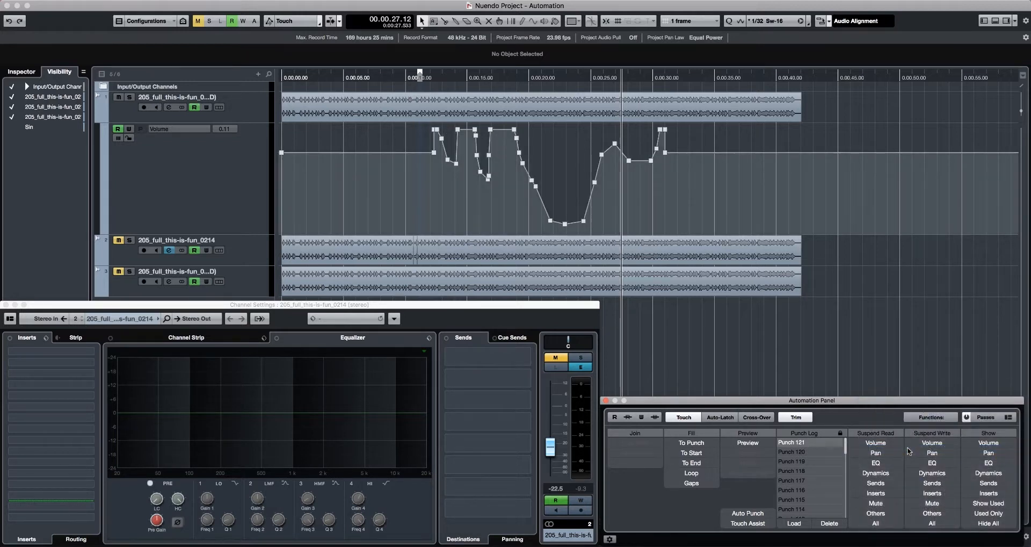
Undo the freezing of the trim automation and turn Trim mode off
left_click(795, 418)
left_click(794, 418)
left_click(795, 418)
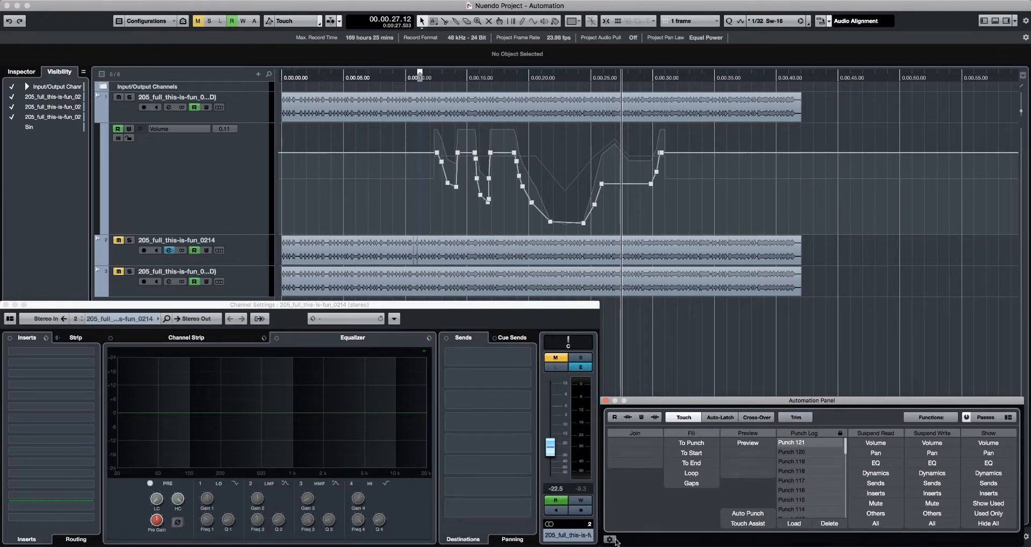
Set Freeze Trim to On Pass End in the automation settings
left_click(614, 539)
left_click(842, 516)
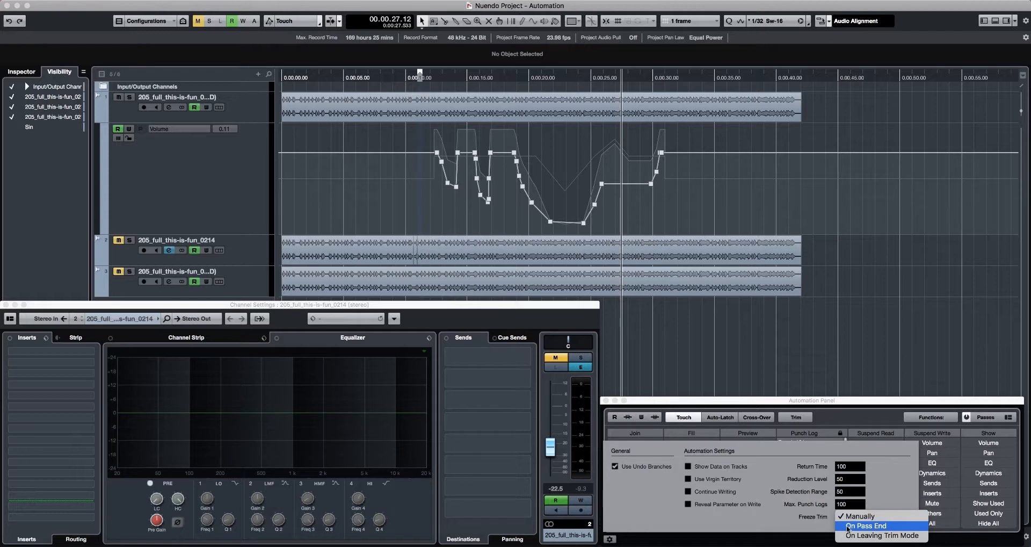
left_click(848, 526)
With Trim mode on and automation writing enabled on the first track, play from 00.00.32.19 and raise the volume fader briefly
left_click(689, 78)
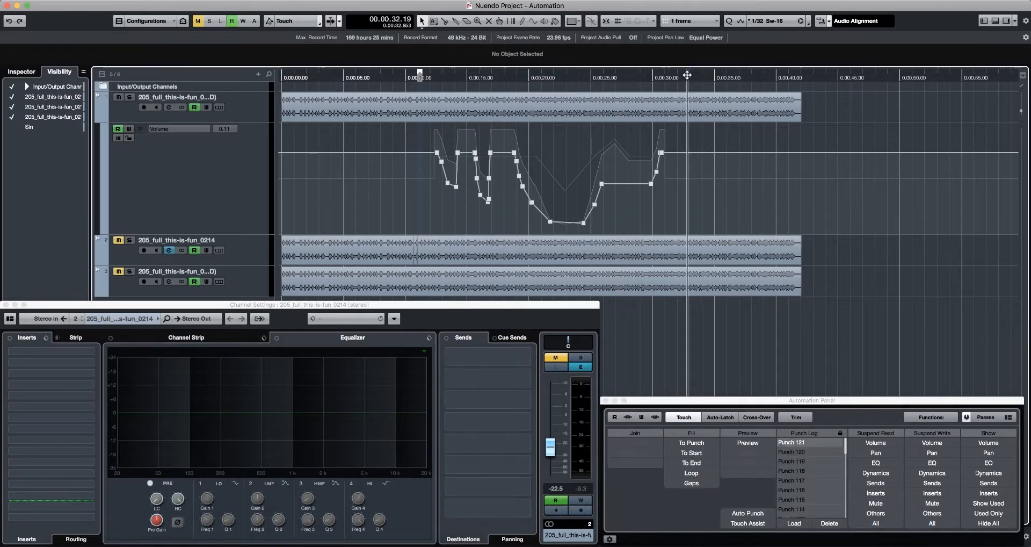
left_click(797, 418)
key("space")
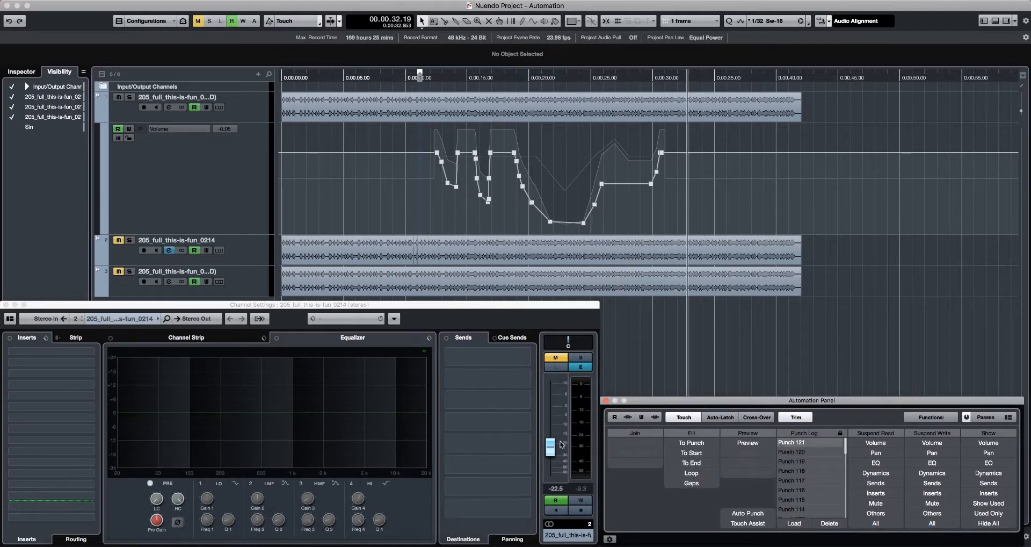
left_click(247, 112)
left_click(129, 129)
left_click_drag(550, 428, 551, 413)
key("space")
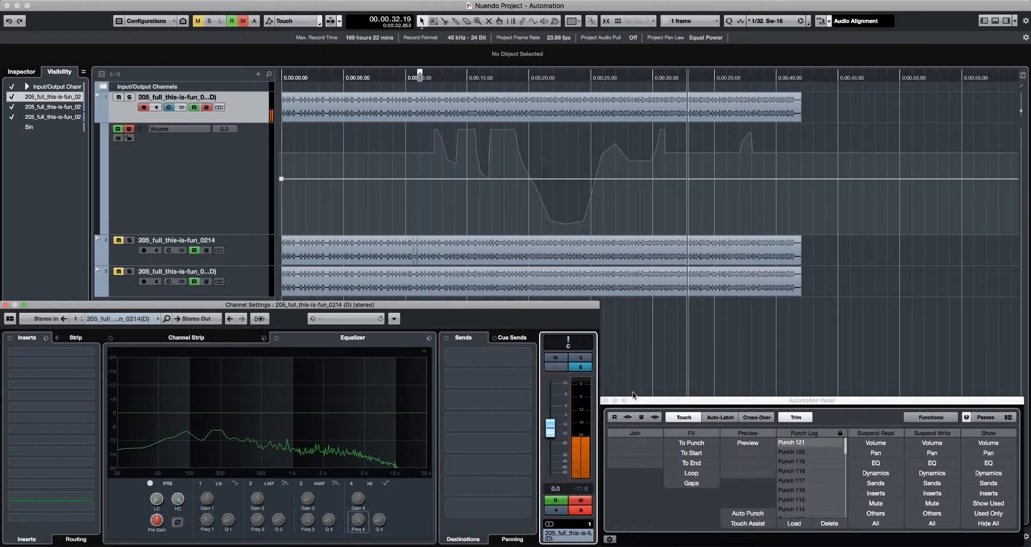
Set Freeze Trim to On Leaving Trim Mode in the automation settings
left_click(609, 539)
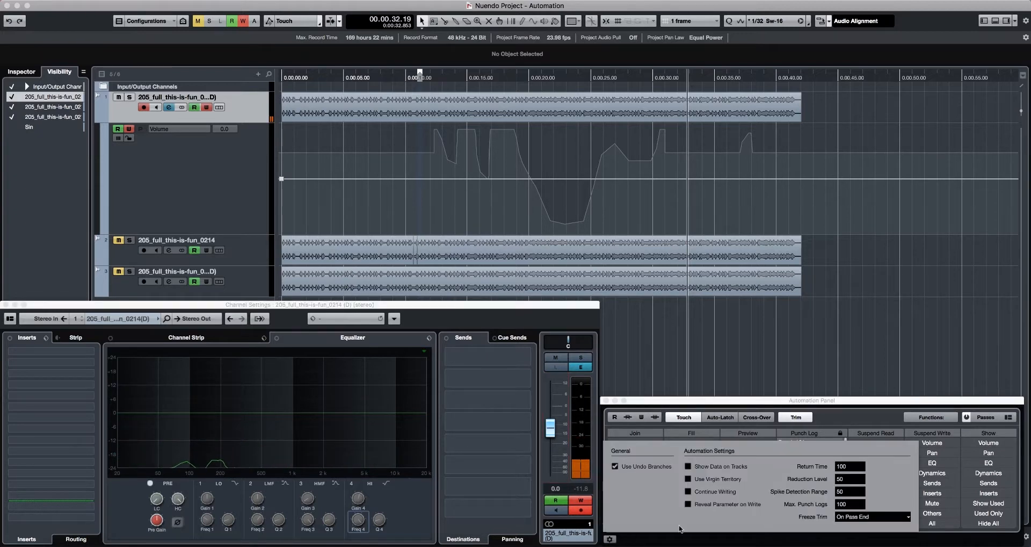
left_click(848, 517)
left_click(851, 526)
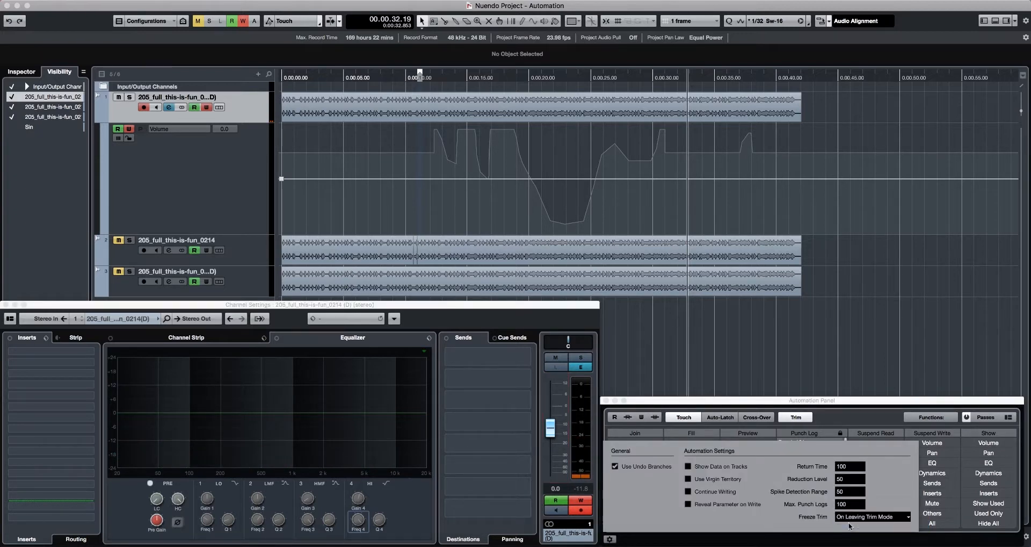
left_click(849, 412)
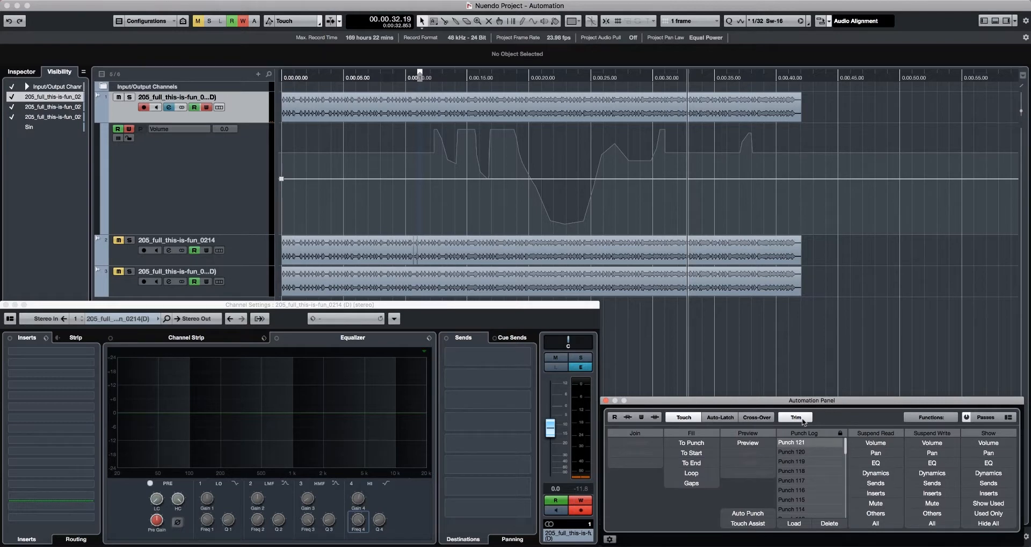
Draw a trim peak of 12.3 at 00.00.34.03 in the first track's volume lane and leave Trim mode
left_click(660, 179)
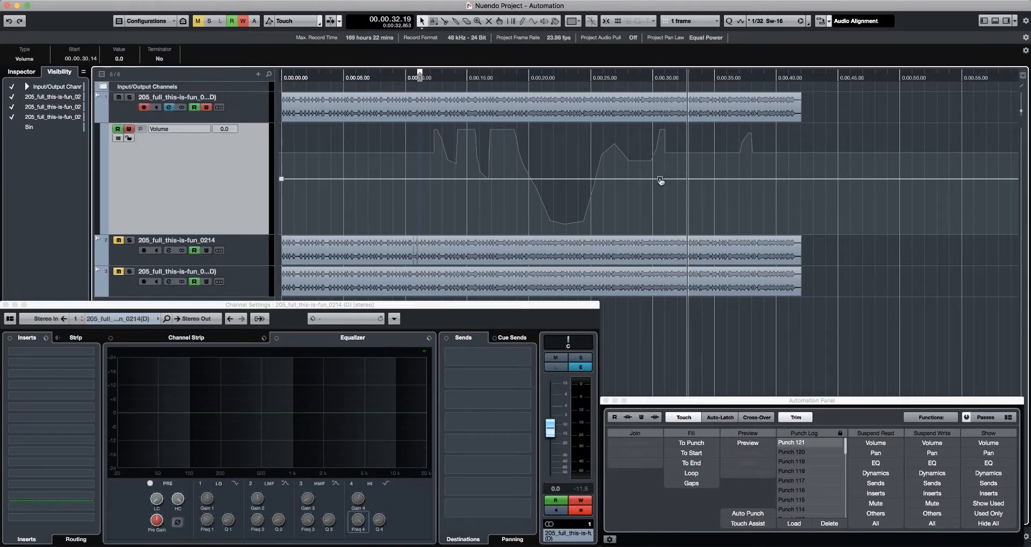
left_click(751, 178)
left_click(705, 151)
left_click(795, 417)
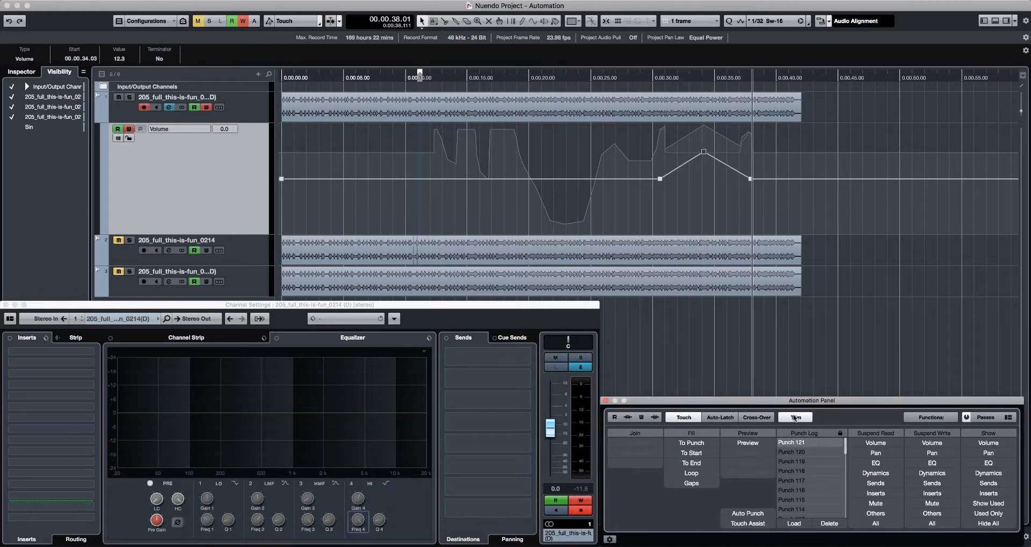
left_click(795, 417)
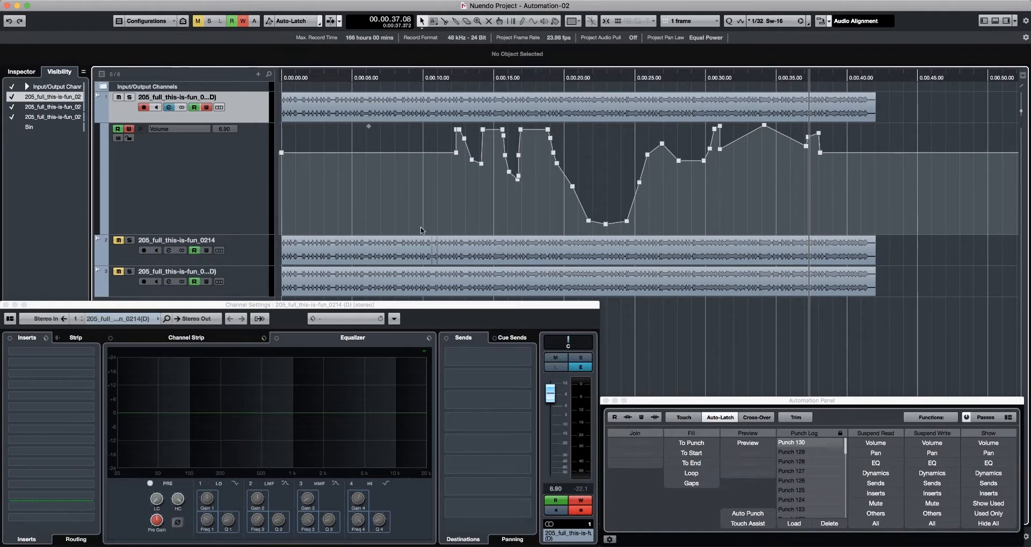
Clear the volume automation points after the initial one on the first track and remove the second and third tracks
left_click_drag(421, 230, 857, 128)
key("Delete")
left_click(220, 261)
left_click(239, 278, "shift")
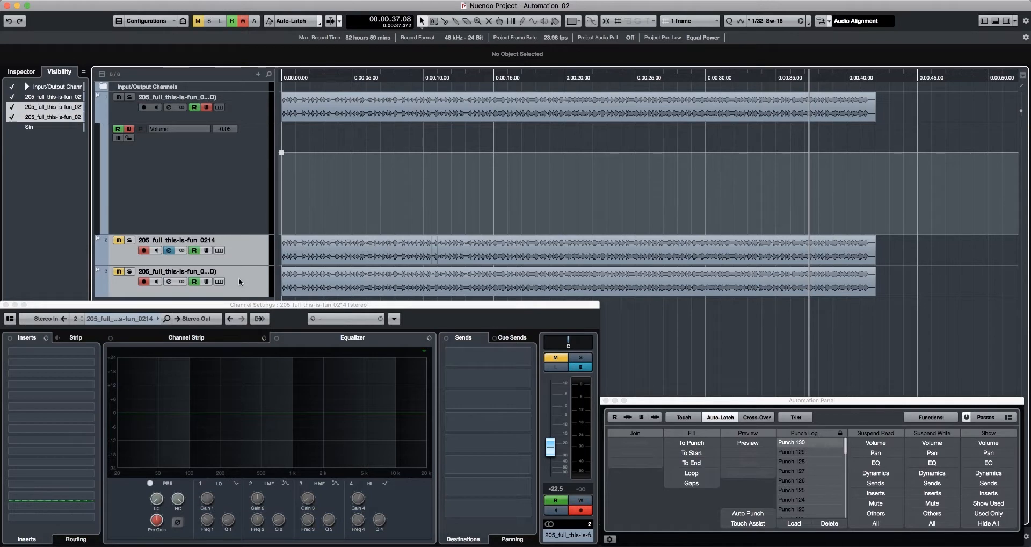
key("Delete")
key("Return")
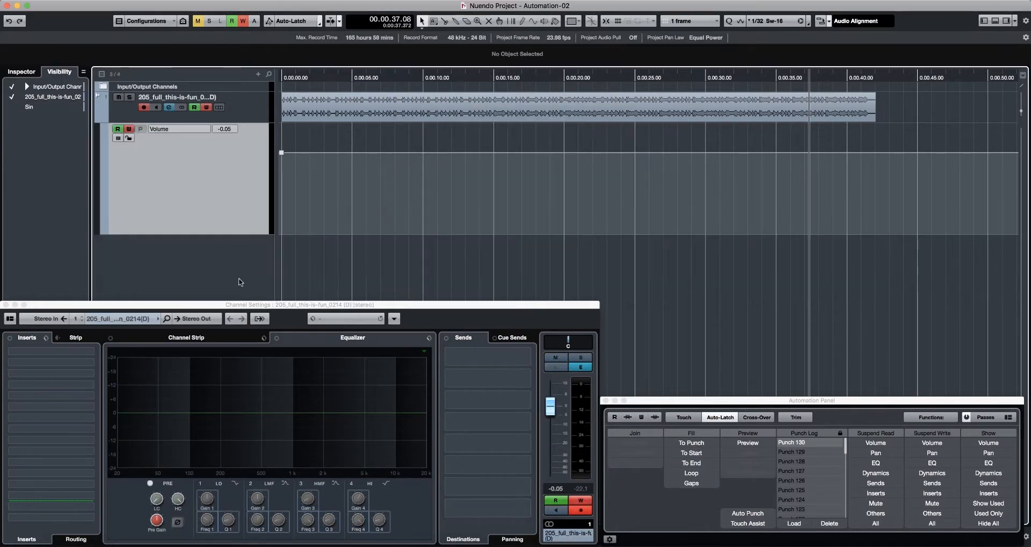
Play from 00.00.08.23 in Auto-Latch mode, writing volume down to -18.4 and an EQ boost of about 6.3 dB at 3.87 kHz
left_click_drag(446, 77, 404, 75)
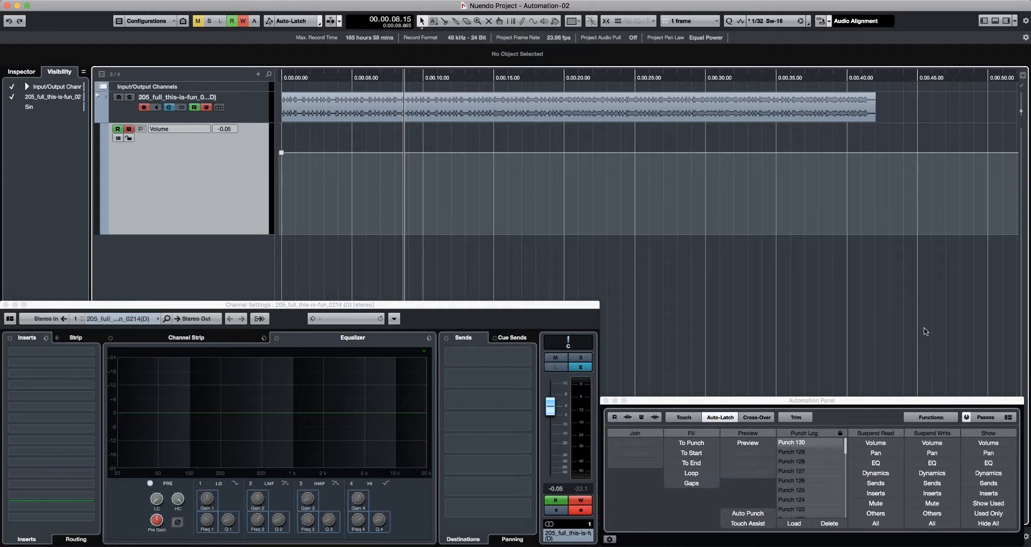
left_click(962, 402)
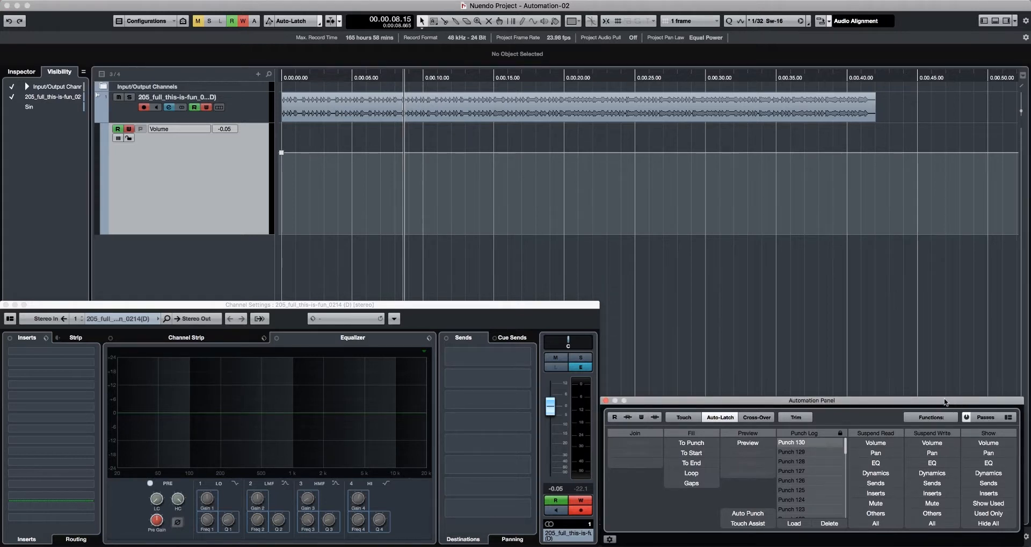
mouse_move(896, 404)
left_mouse_down()
mouse_move(829, 403)
mouse_move(900, 402)
mouse_move(890, 401)
left_mouse_up()
left_click_drag(1021, 491, 1021, 489)
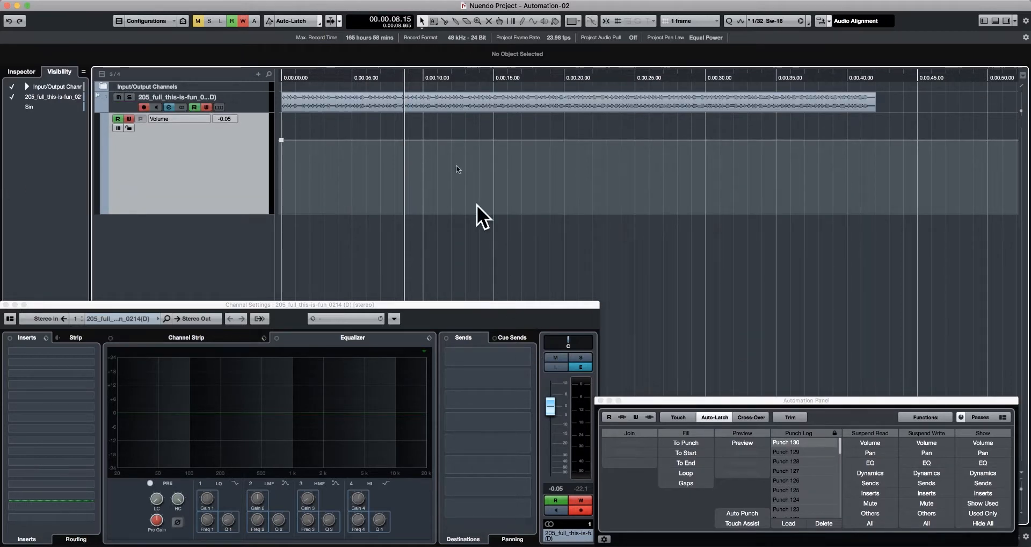
left_click(409, 78)
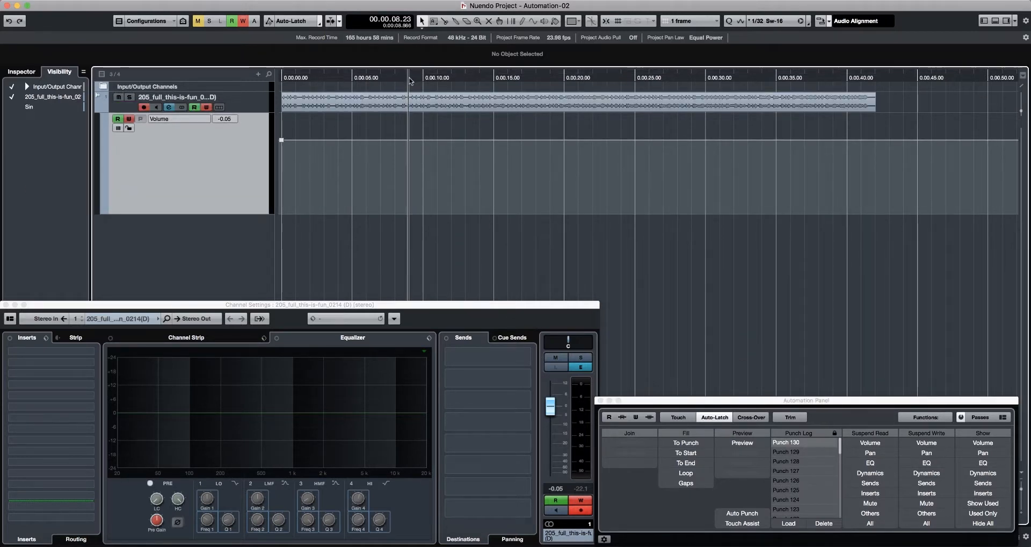
key("h")
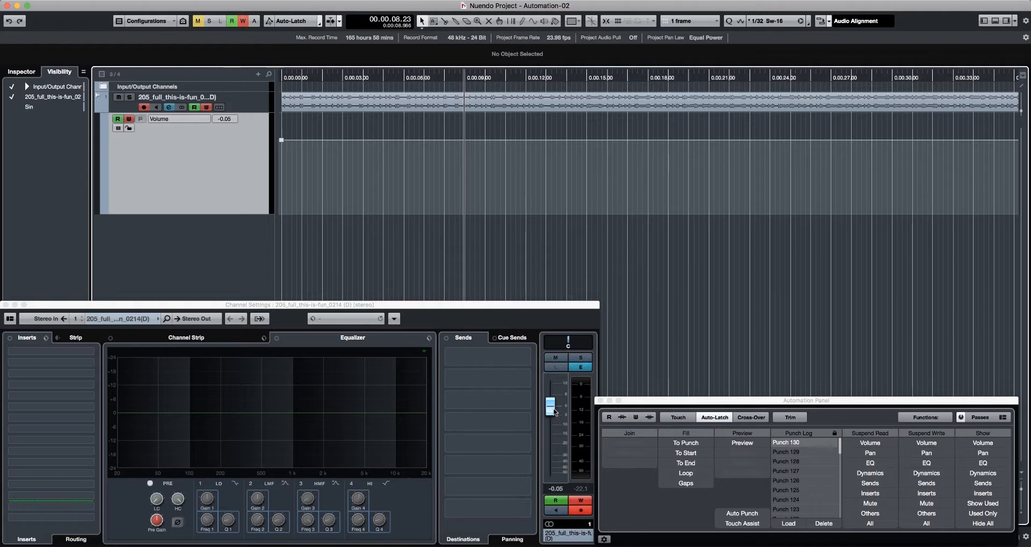
left_click_drag(550, 409, 556, 443)
left_click_drag(301, 413, 352, 399)
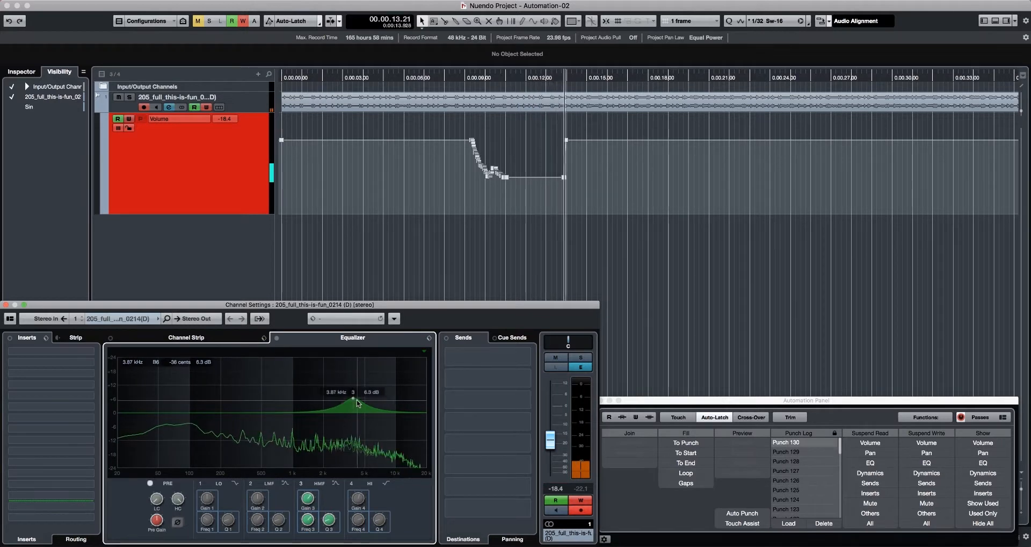
key("space")
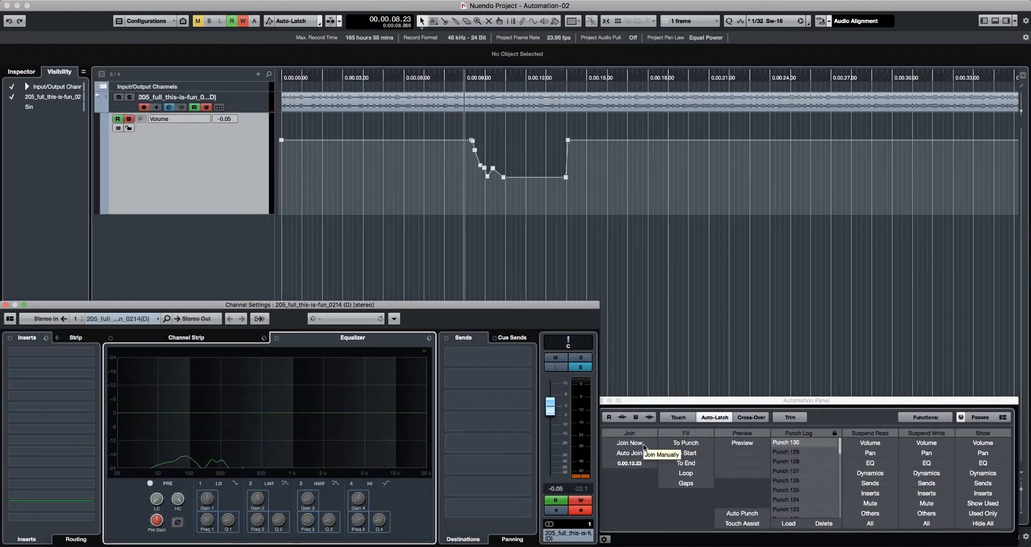
Play from 00.00.08.23 and use Join Now during the lowered volume section to continue the last automation pass manually
key("space")
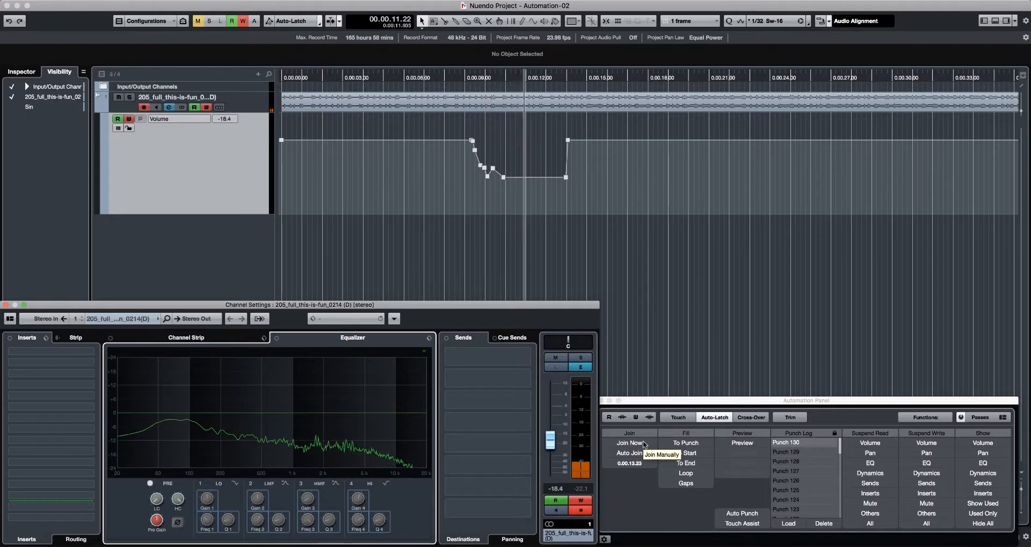
left_click(644, 445)
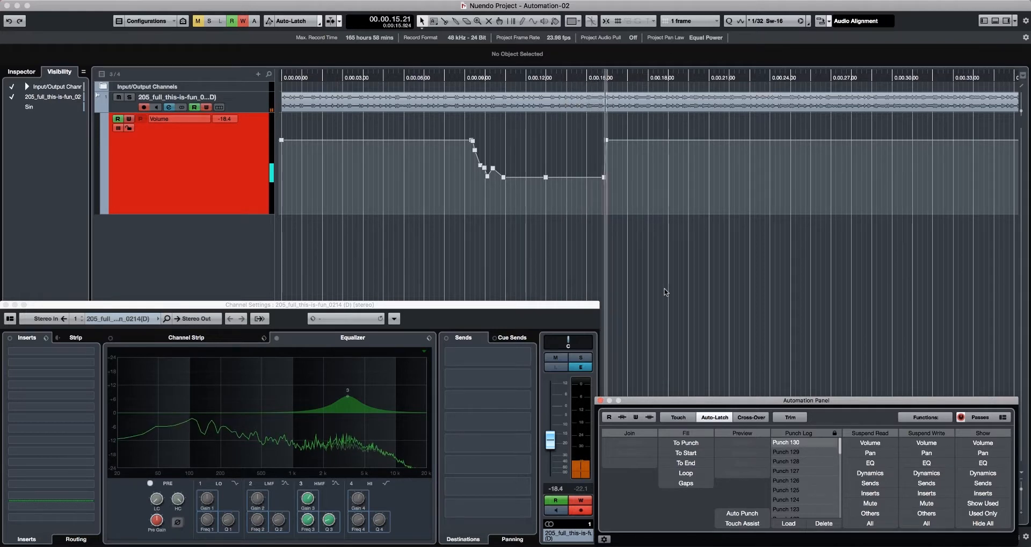
key("space")
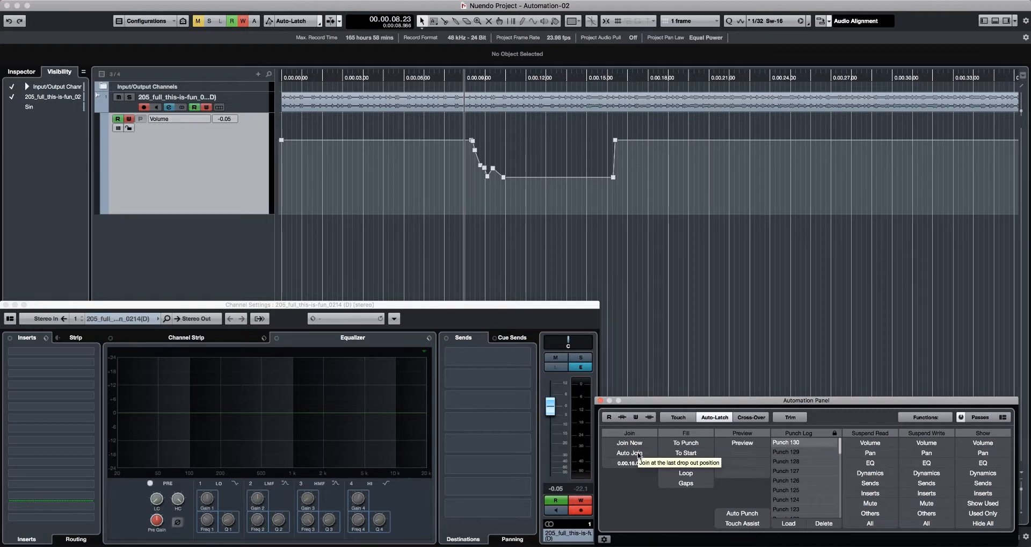
Play from 00.00.08.23 with Auto Join armed so that writing resumes at the last drop-out position, extending the pass beyond 00.00.20
key("space")
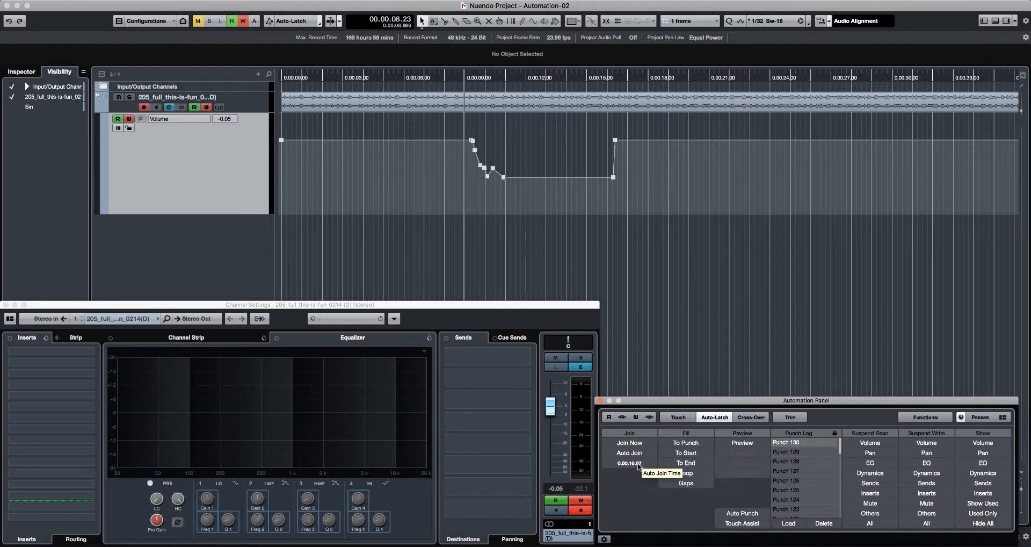
key("space")
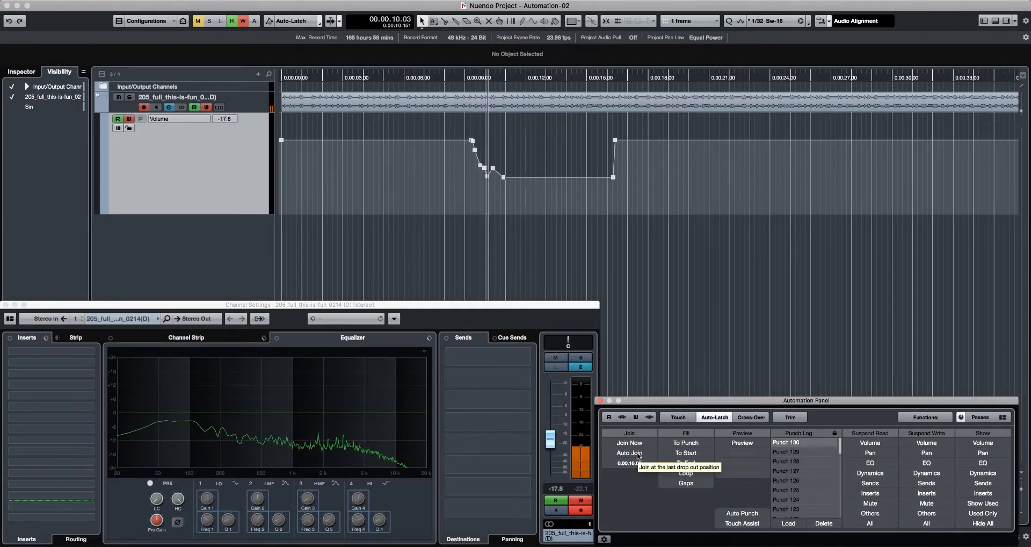
left_click(638, 455)
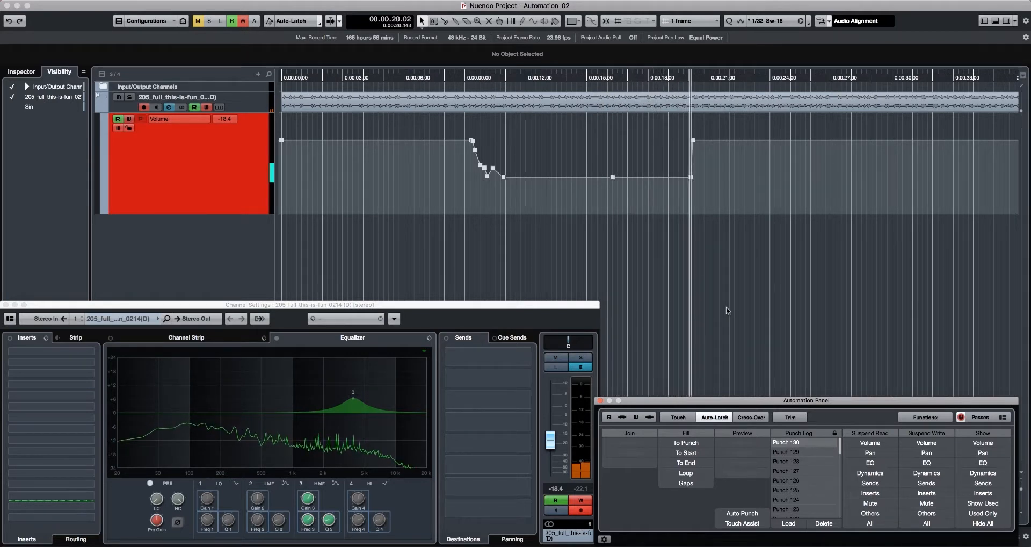
key("space")
Delete the volume automation points written during the join passes
left_click(106, 214)
left_click(107, 219)
left_click(106, 218)
left_click(107, 219)
left_click_drag(774, 204, 448, 134)
key("Delete")
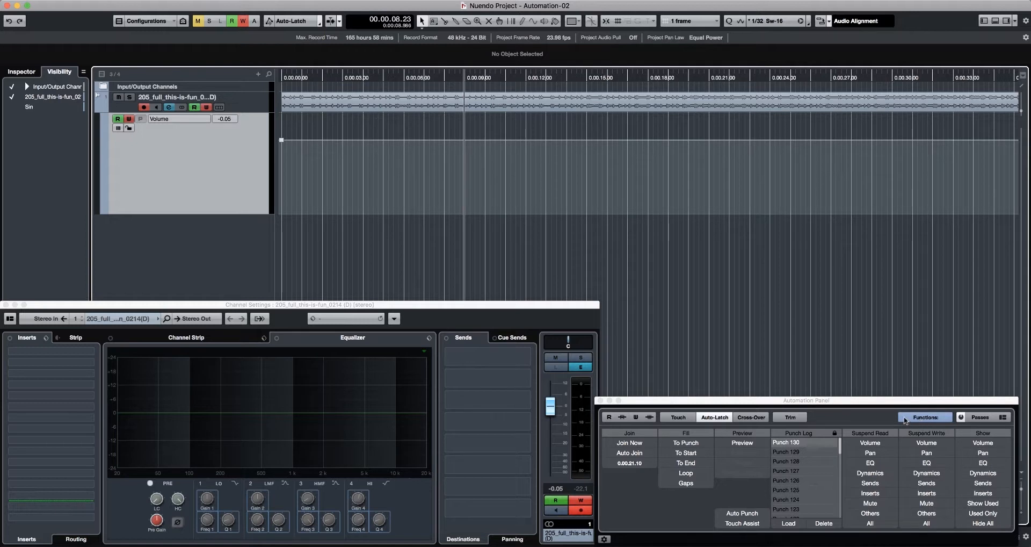
Enable Preview mode for automation and place the project cursor at 00.00.05.04
left_click(753, 445)
left_click(723, 77)
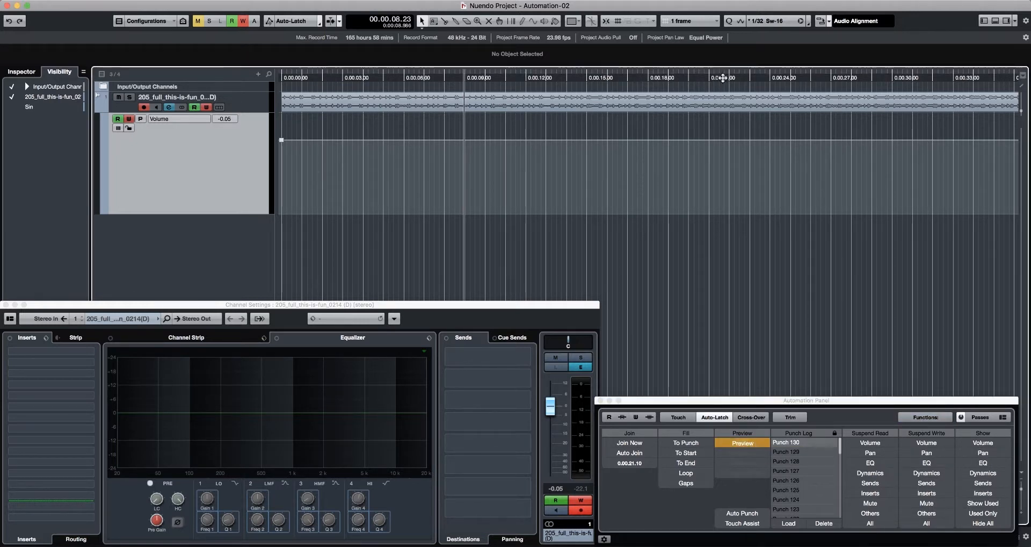
key("g")
key("g")
key("g")
key("h")
key("h")
left_click_drag(334, 78, 355, 80)
key("h")
key("h")
key("h")
key("h")
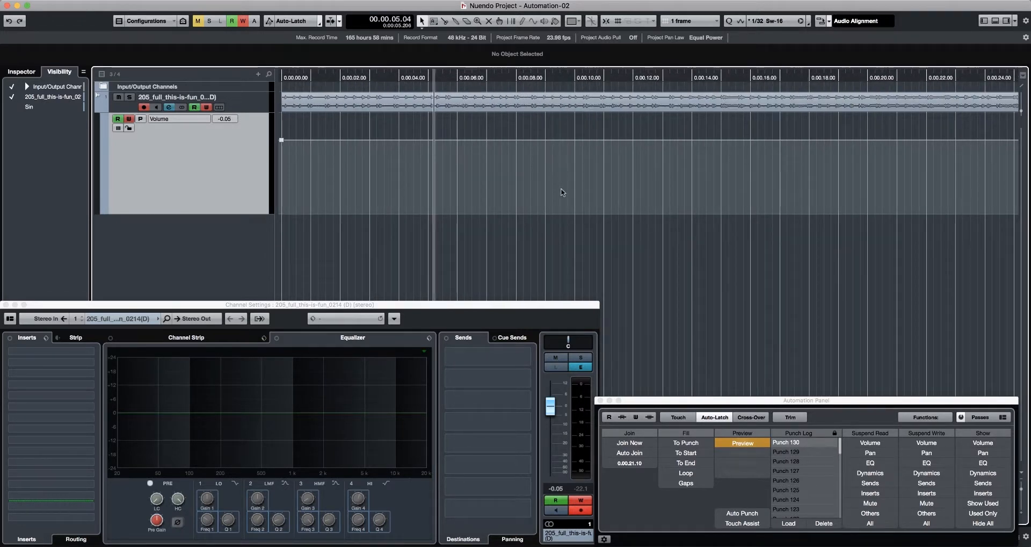
right_click(522, 248)
left_click(523, 248)
Audition lower volume levels in Preview mode over two playbacks from 00.00.05.04, settling the fader at -16.8
key("space")
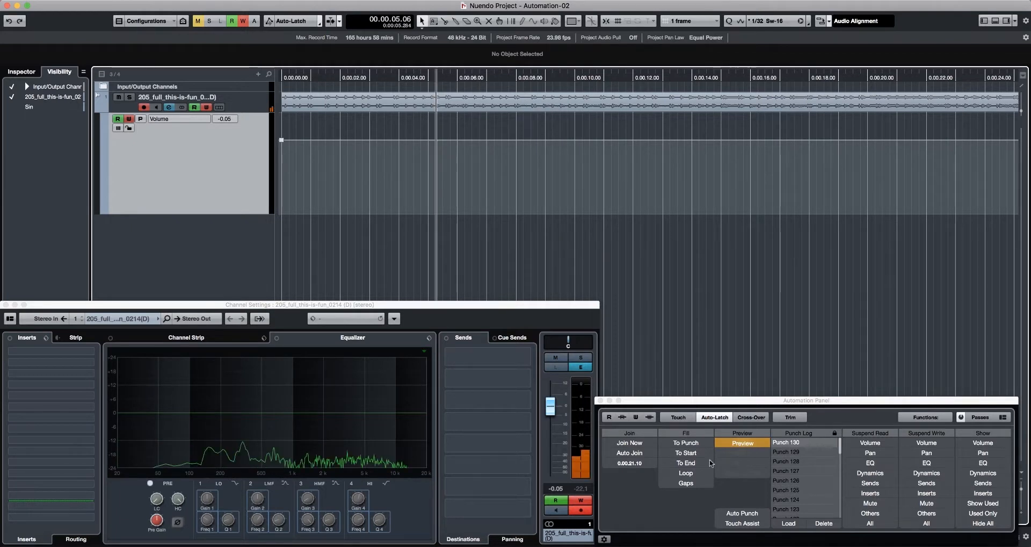
left_click_drag(550, 409, 552, 437)
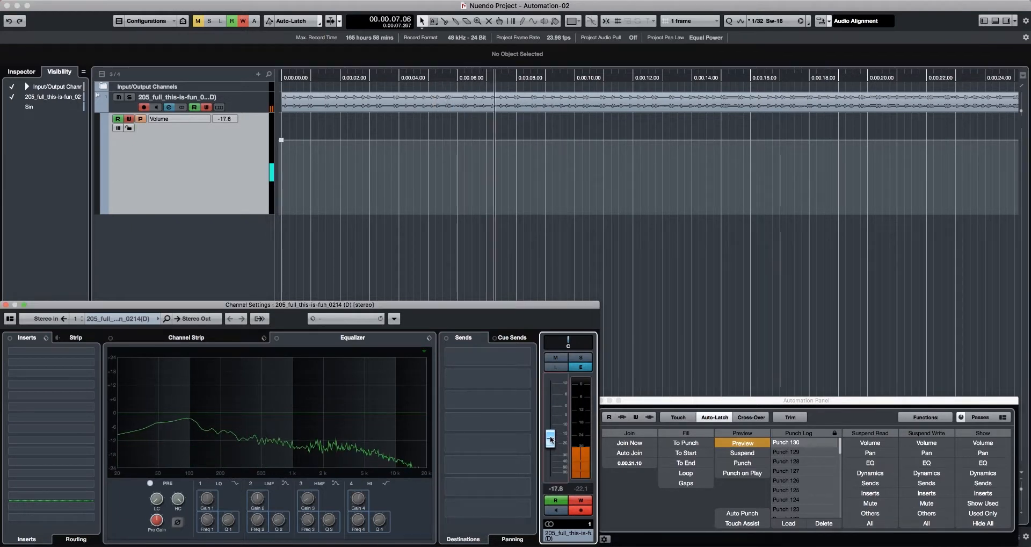
key("space")
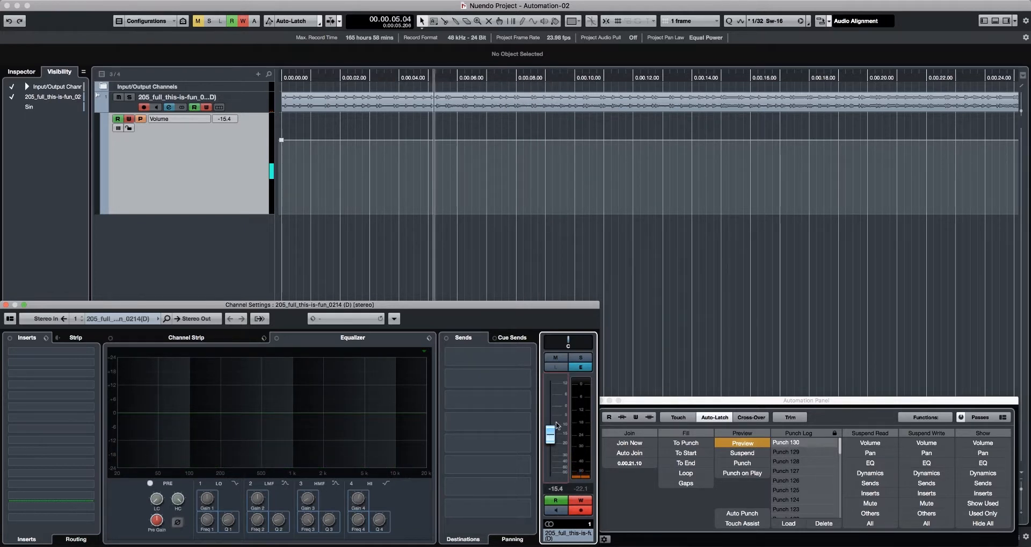
key("space")
mouse_move(552, 432)
left_mouse_down()
mouse_move(555, 451)
mouse_move(551, 441)
left_mouse_up()
key("space")
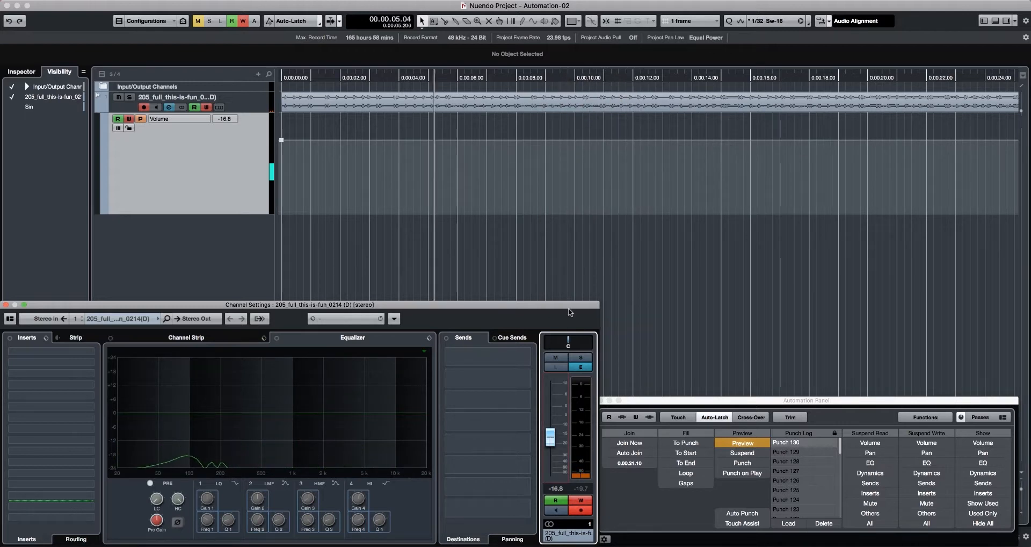
Suspend and resume the previewed volume setting during playback to compare it with the existing automation
key("space")
left_click(742, 453)
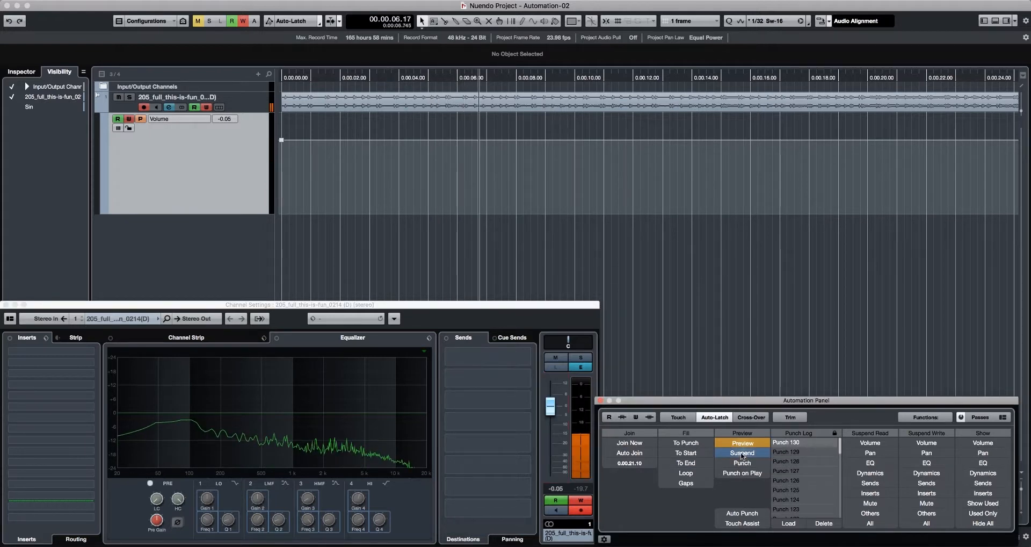
left_click(742, 455)
Preview an EQ boost of about 12.4 dB at 937 Hz, compare it using Suspend, and switch off EQ bands 2 and 3
left_click_drag(268, 412, 290, 385)
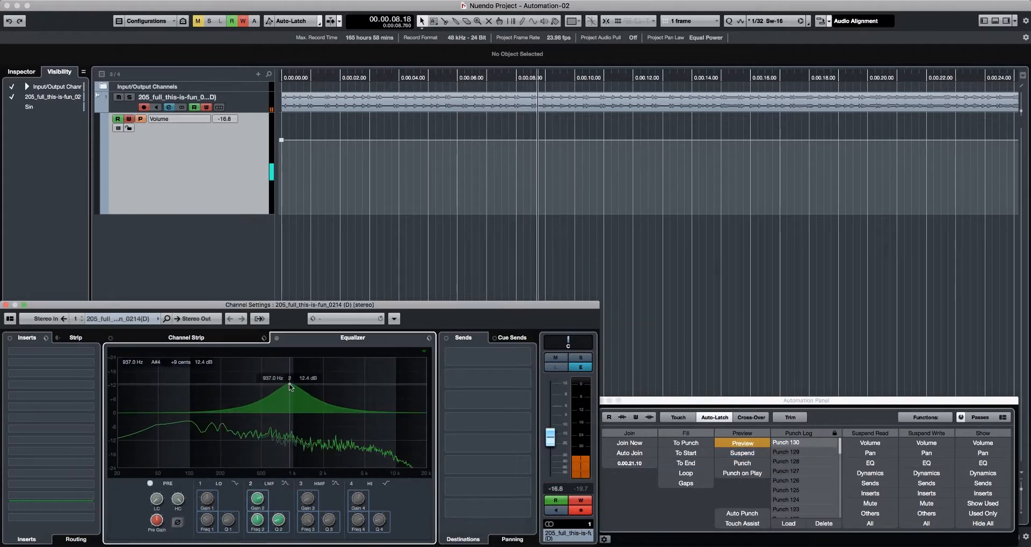
left_click(728, 454)
left_click(728, 454)
left_click(294, 388)
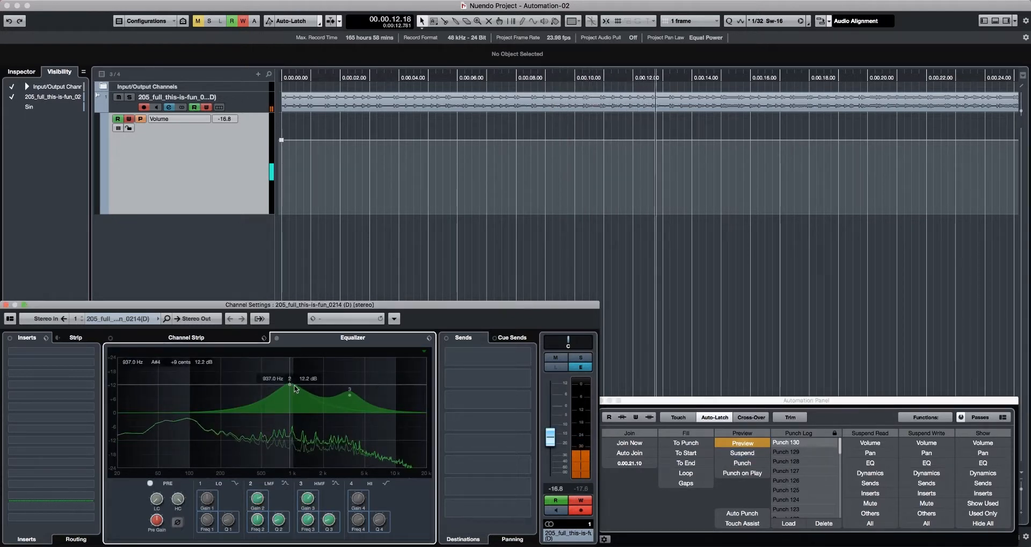
double_click(295, 387)
double_click(351, 396)
key("space")
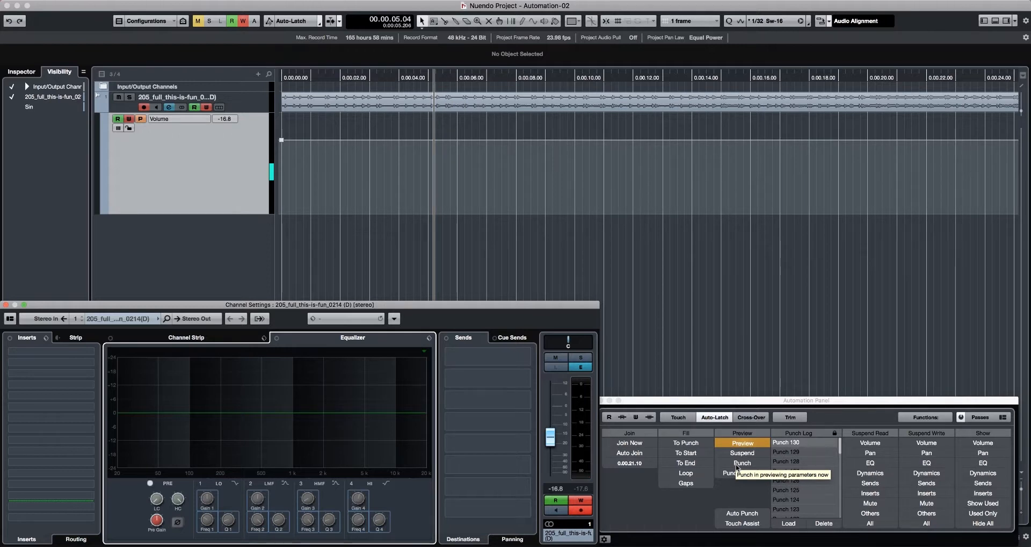
Play from 00.00.05.04 and punch in the previewed volume of -16.8, stopping after a few seconds
key("space")
left_click(738, 468)
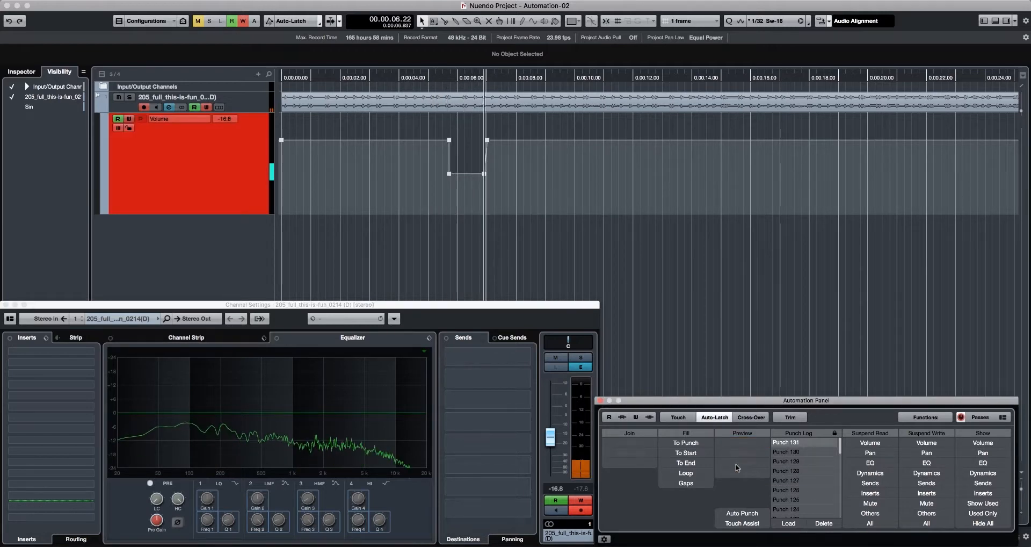
key("space")
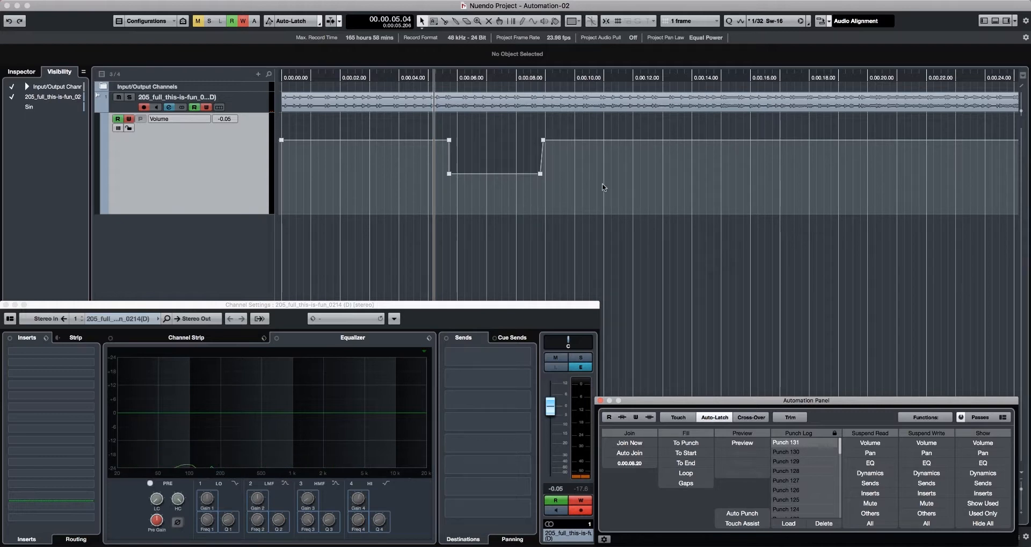
Delete the punched-in volume points and select the range 00.00.05.08 to 00.00.09.01 in the volume lane
left_click_drag(611, 194, 391, 132)
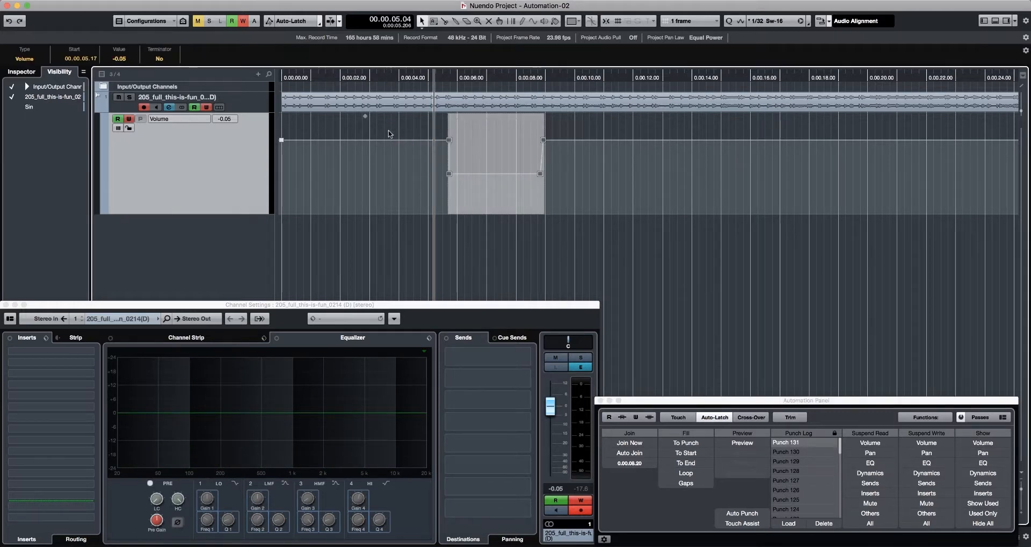
key("Delete")
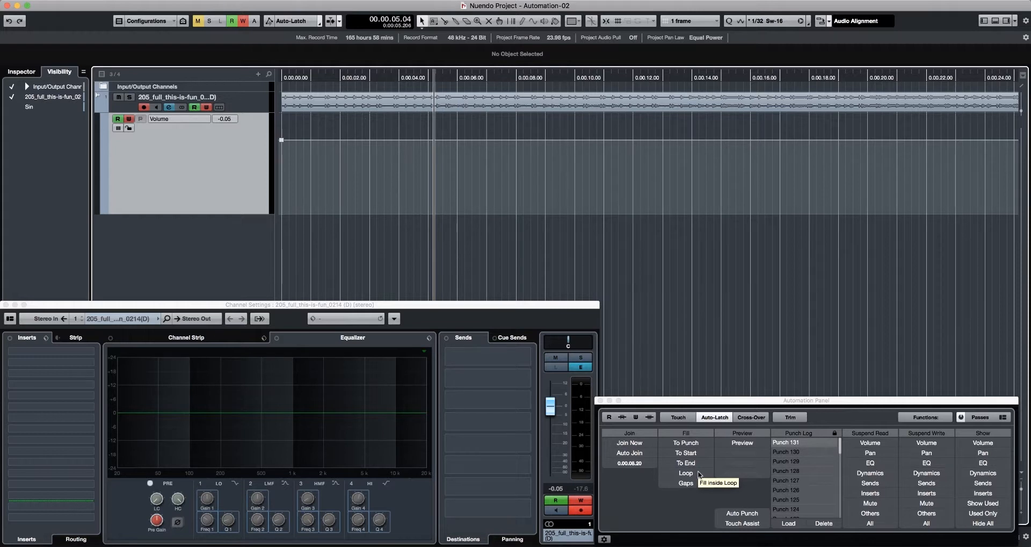
right_click(648, 305)
left_click(663, 310)
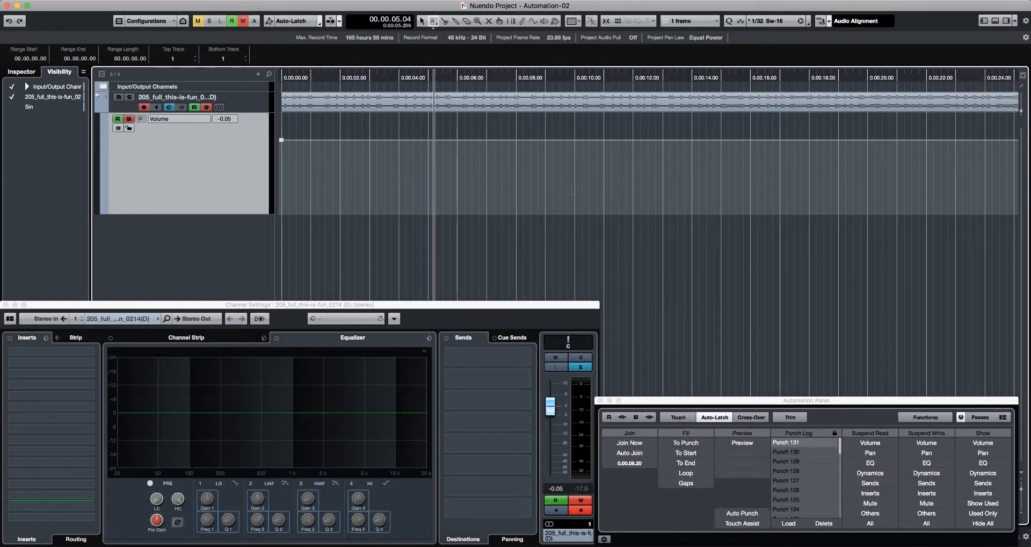
left_click_drag(438, 172, 547, 173)
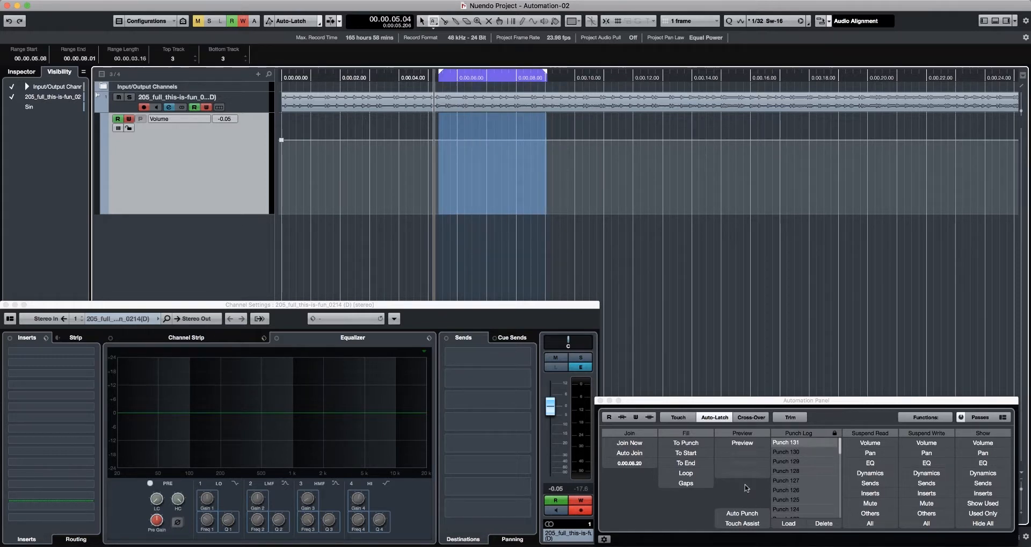
Enable Fill Loop and Preview, and play the cycle set to the selected range 00.00.05.08 to 00.00.09.01
left_click(694, 473)
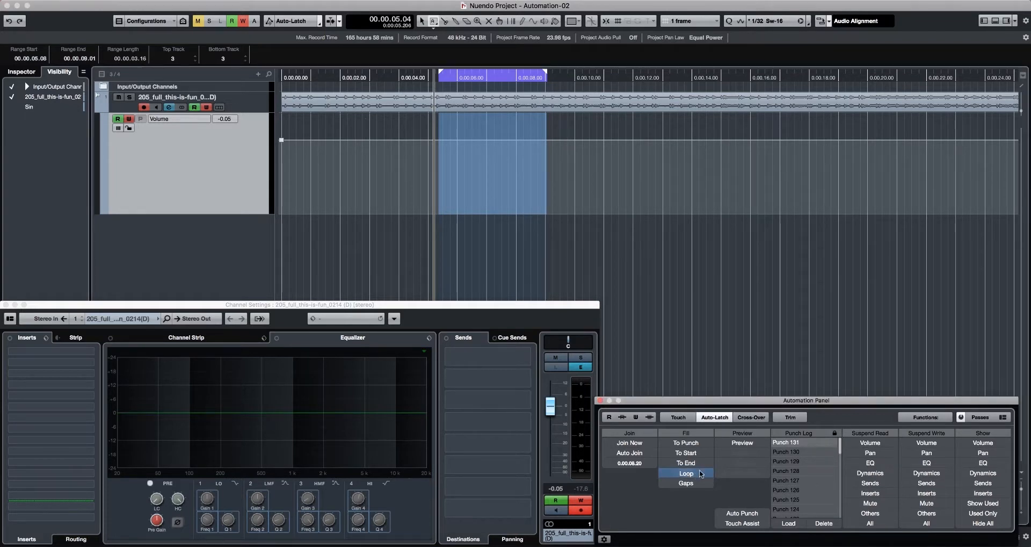
left_click(750, 443)
left_click(482, 73)
left_click_drag(483, 73, 456, 73)
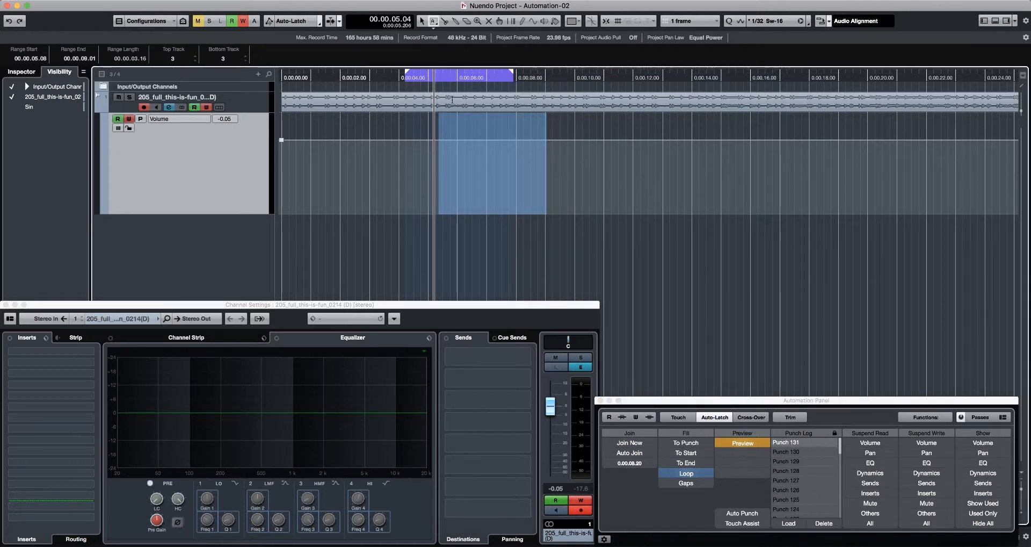
key("p")
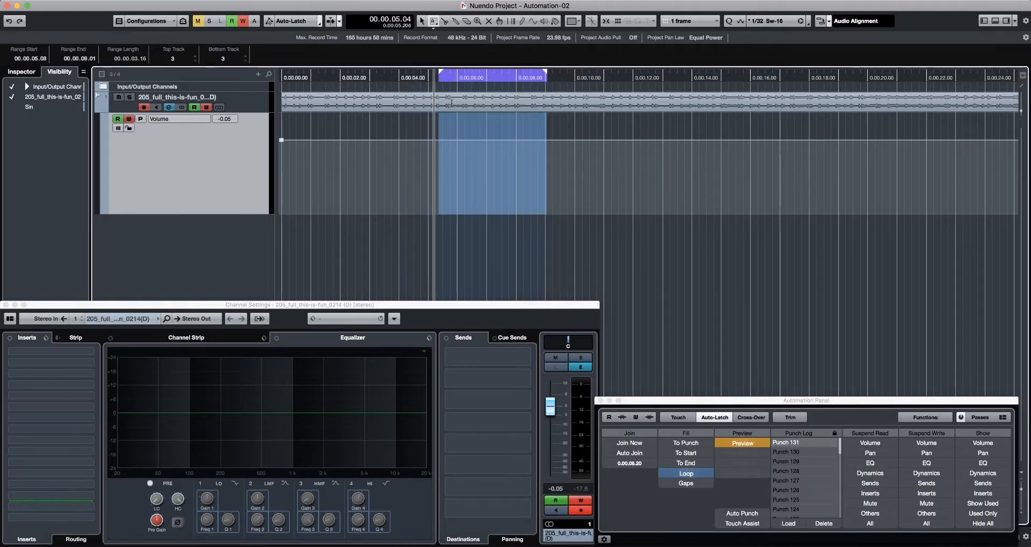
key("space")
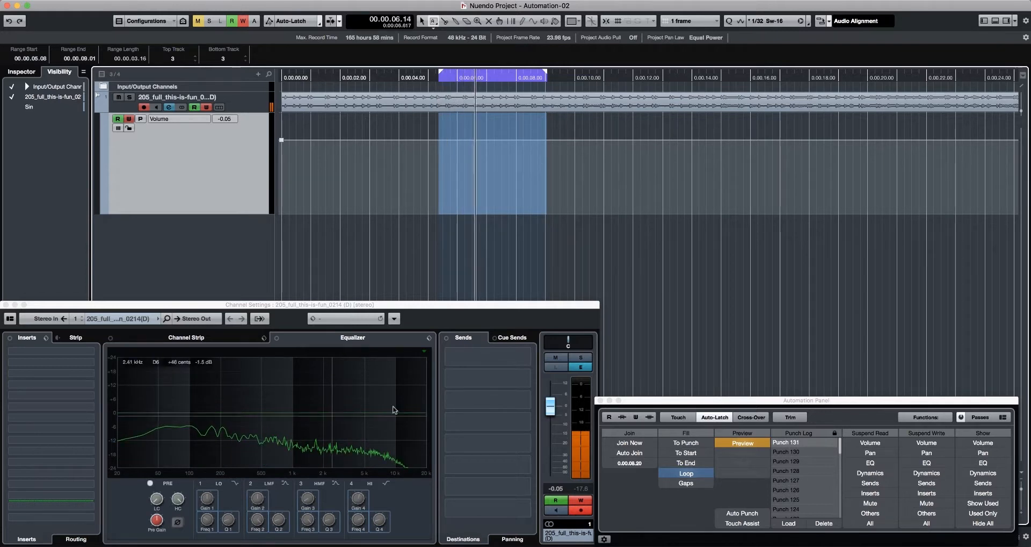
Preview a volume of -17.8 with EQ boosts on band 2 near 183 Hz and on band 3 of 9.2 dB at 4.85 kHz
left_click_drag(550, 411, 550, 445)
left_click_drag(213, 413, 219, 397)
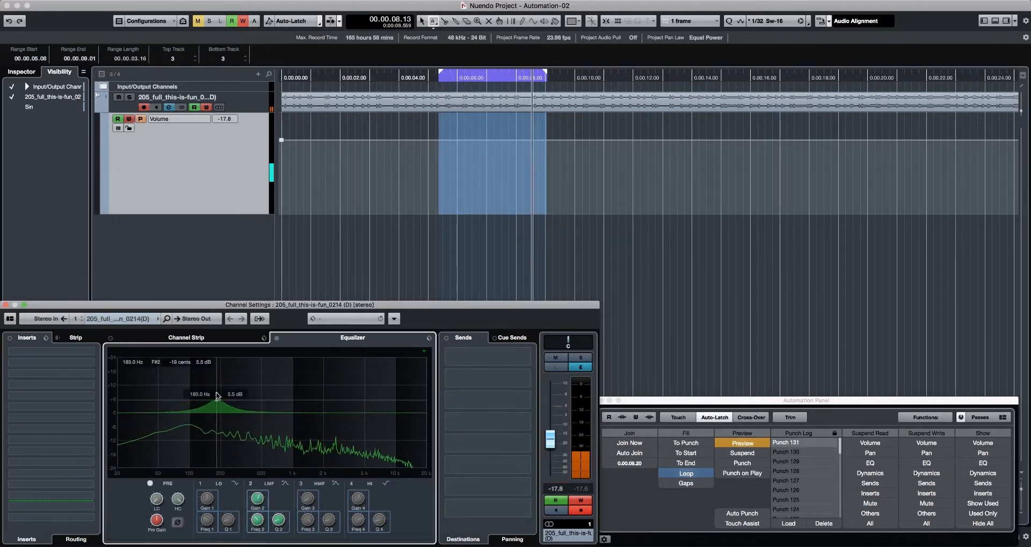
left_click_drag(363, 413, 362, 390)
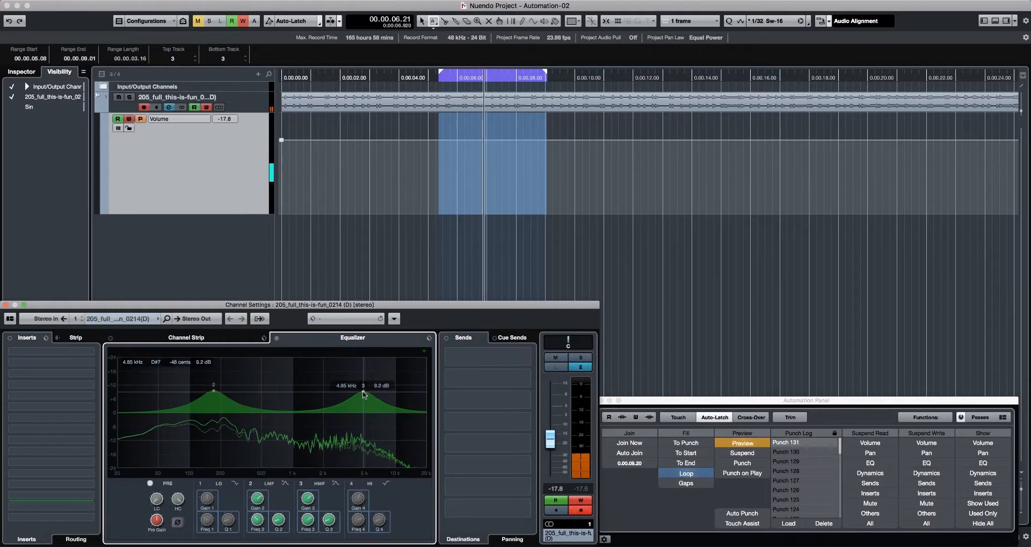
Compare the previewed settings with the existing automation using Suspend, and punch the preview into the loop range
left_click(740, 453)
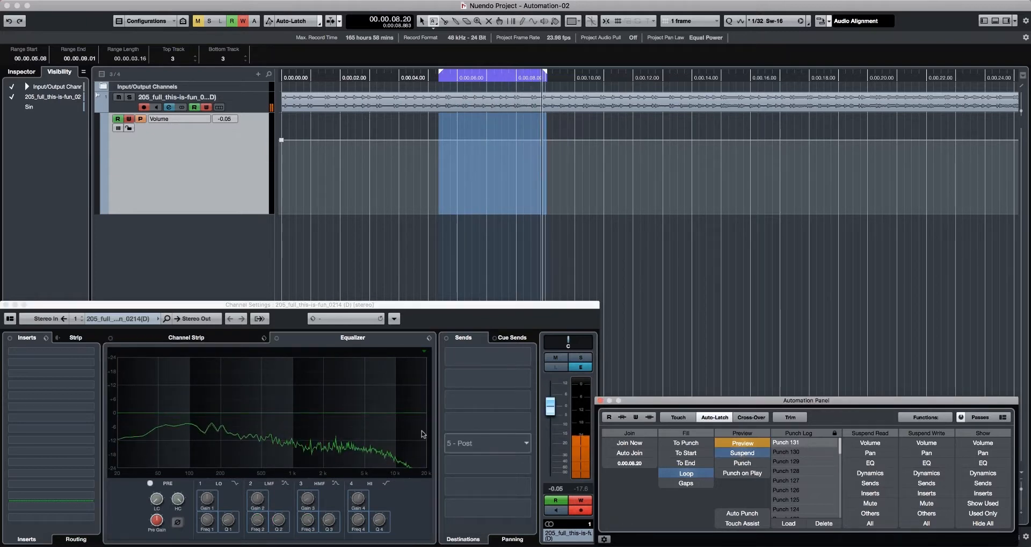
left_click(744, 454)
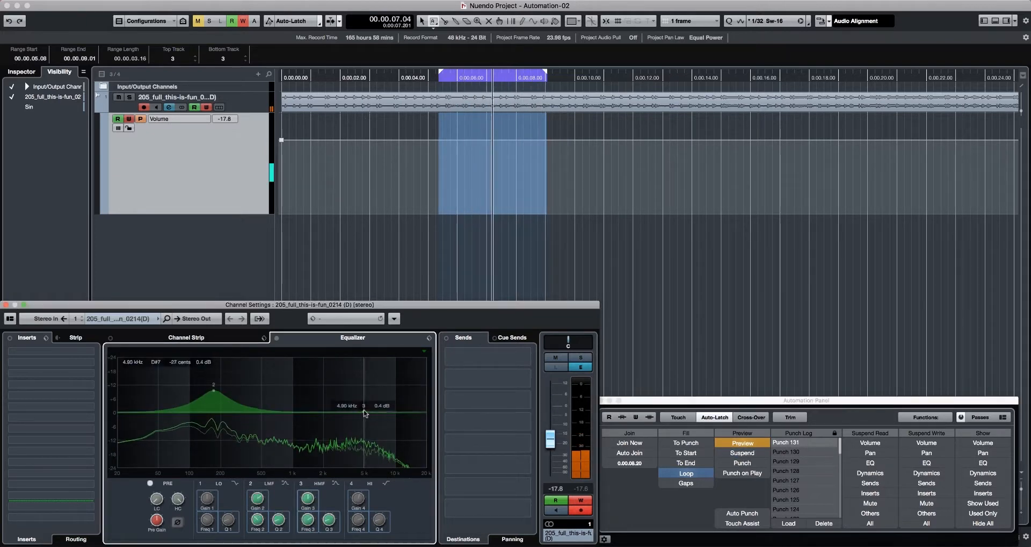
left_click(754, 453)
left_click(755, 455)
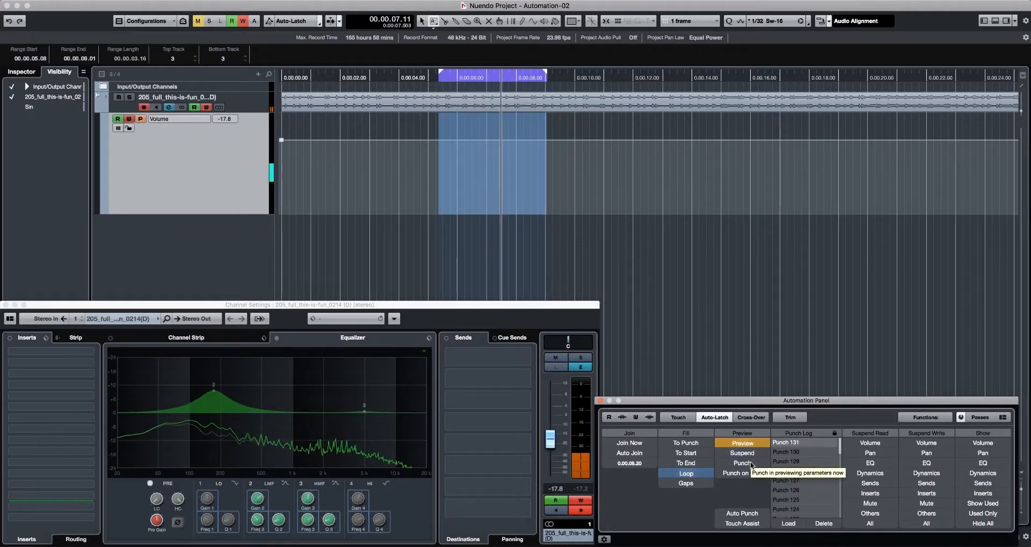
left_click(742, 463)
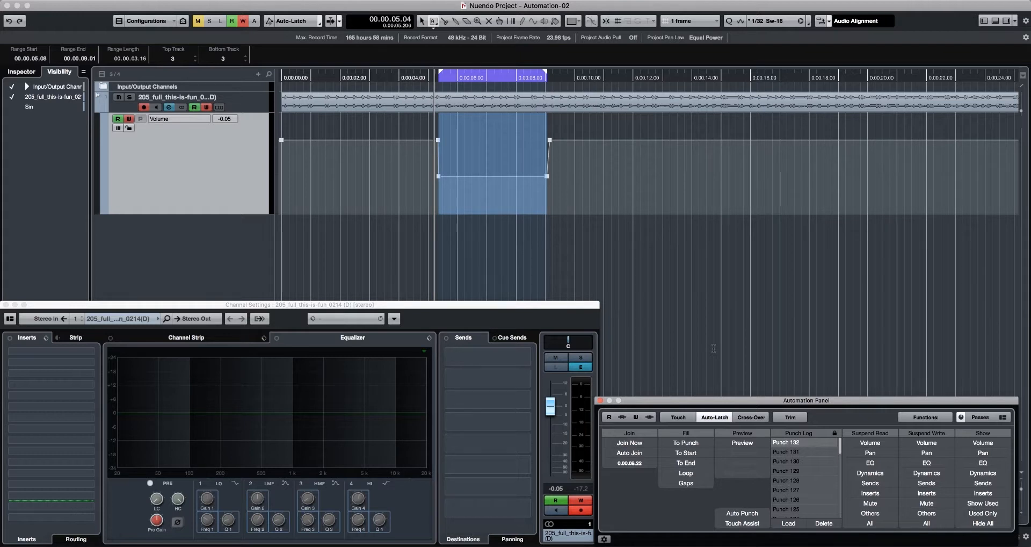
Delete all automation in the project and clear the range selection
left_click(934, 421)
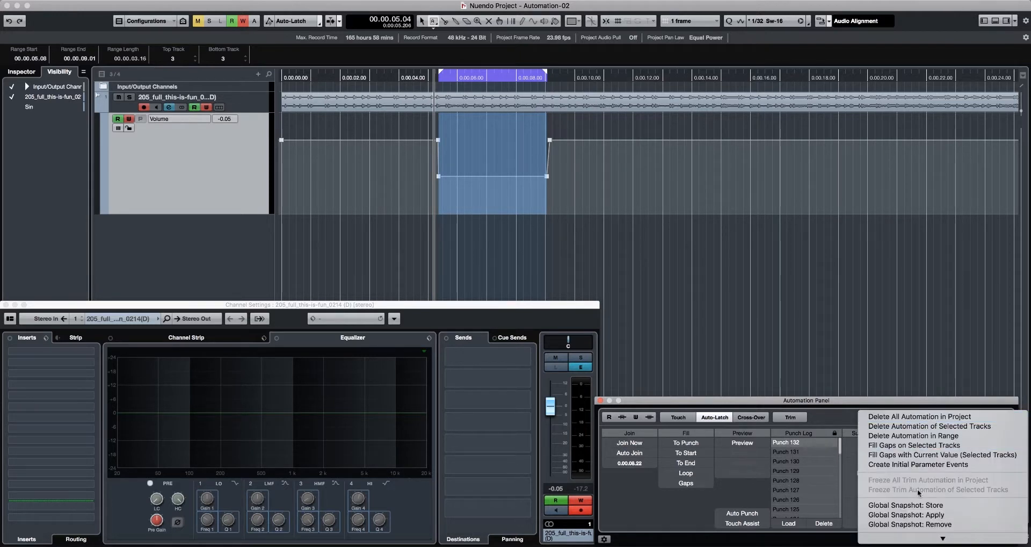
scroll(919, 489, "down", 2)
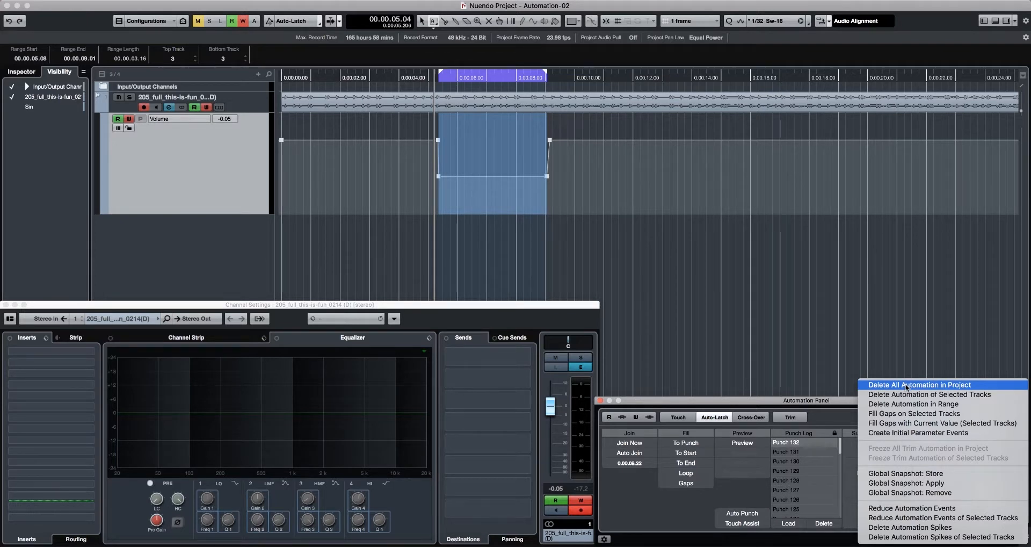
left_click(907, 385)
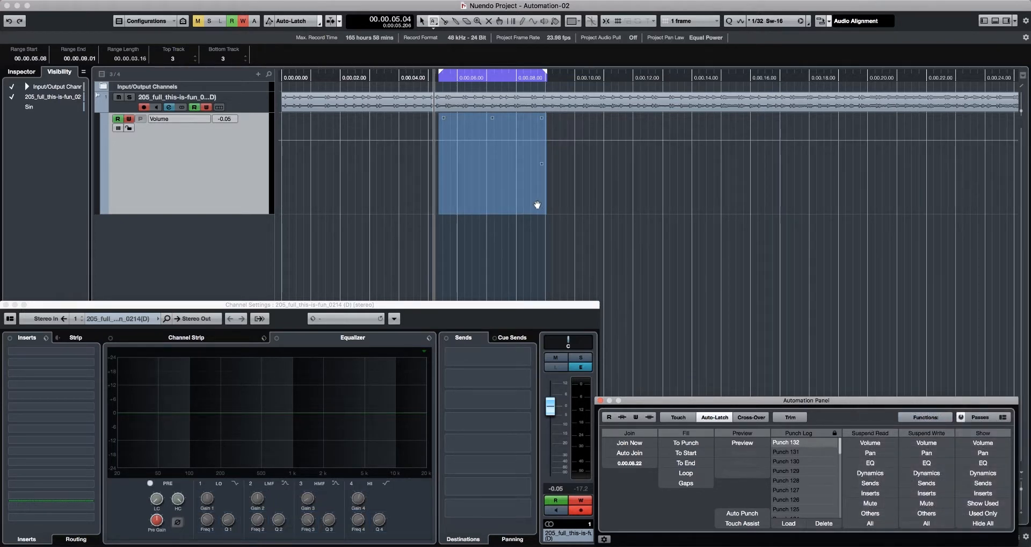
left_click(562, 245)
Preview a volume of -9.70 and write it from 00.00.10.09 using Punch on Play, stopping after a few seconds
key("space")
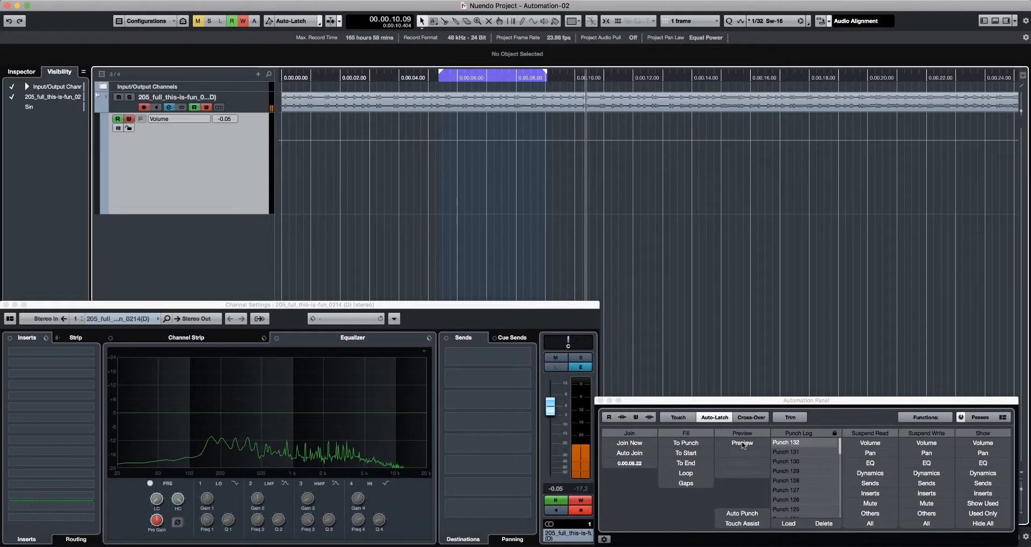
left_click(743, 443)
mouse_move(550, 406)
left_mouse_down()
mouse_move(552, 444)
mouse_move(549, 423)
left_mouse_up()
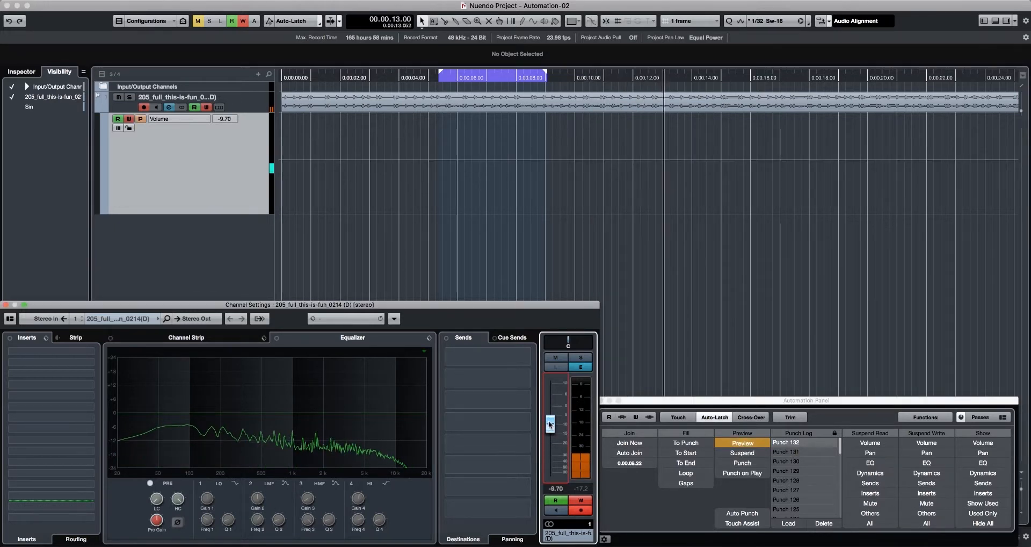
left_click(751, 473)
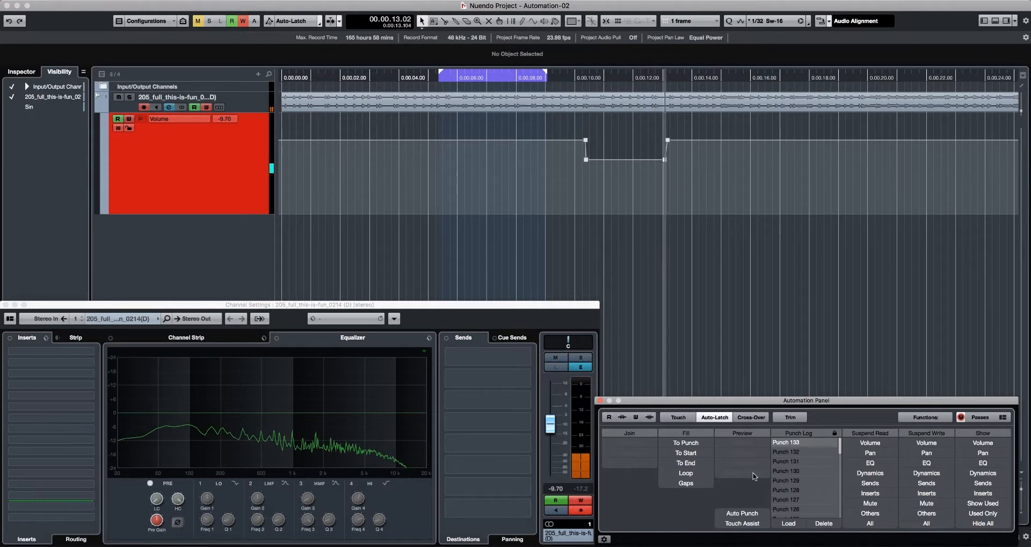
key("space")
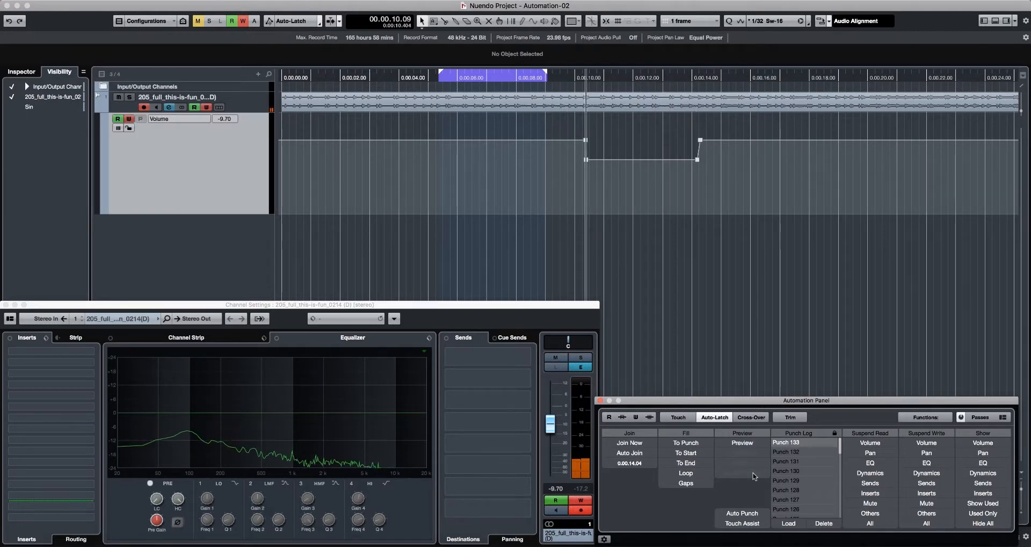
Switch on Auto Punch, move the left locator to about 00.00.04.00 and place the cursor ahead of it at 00.00.02.08
left_click(749, 515)
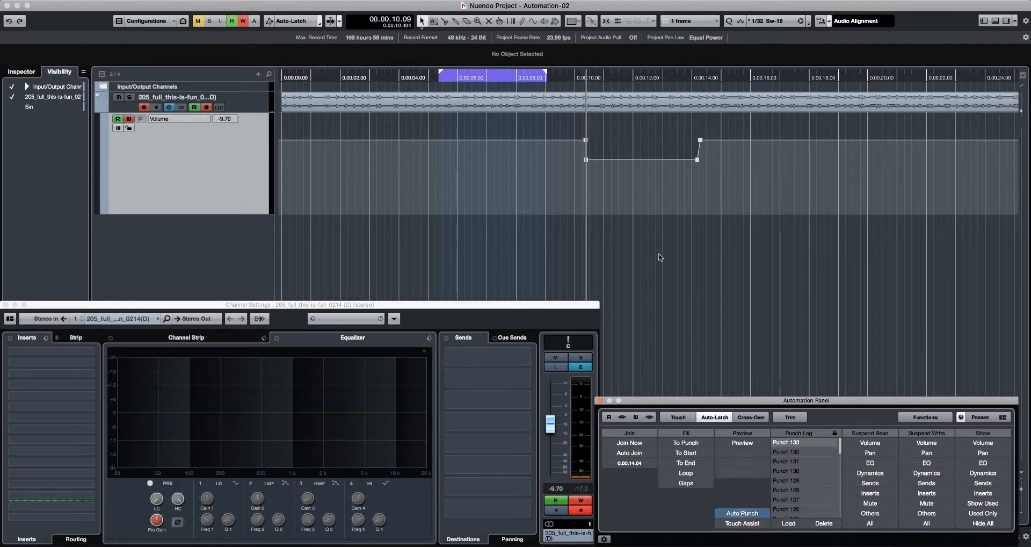
left_click(370, 77)
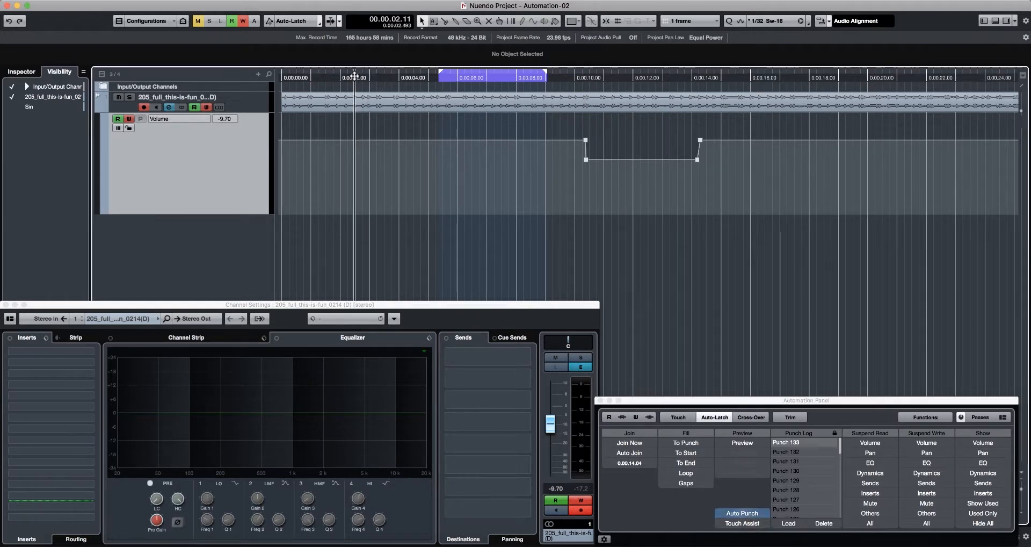
left_click_drag(434, 76, 400, 75)
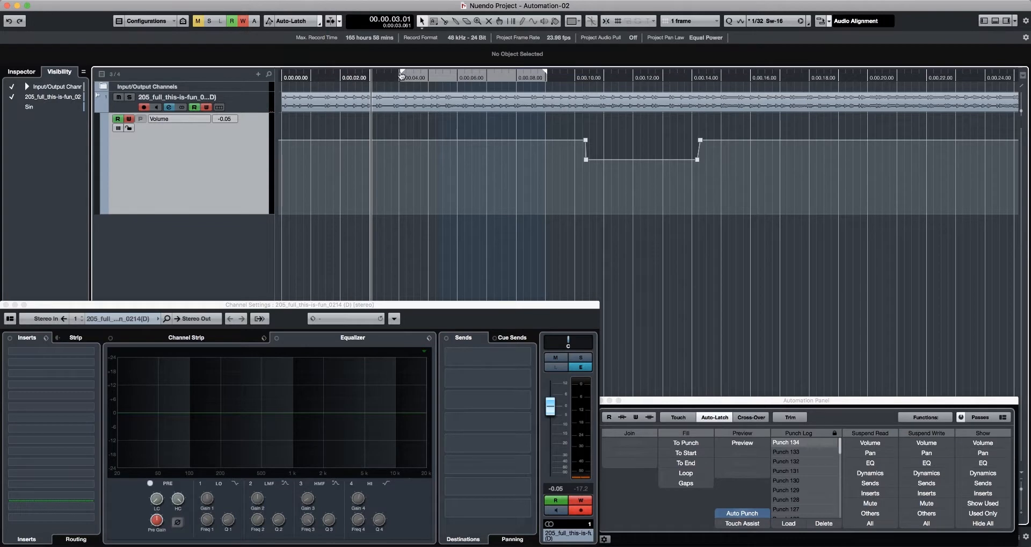
left_click(350, 77)
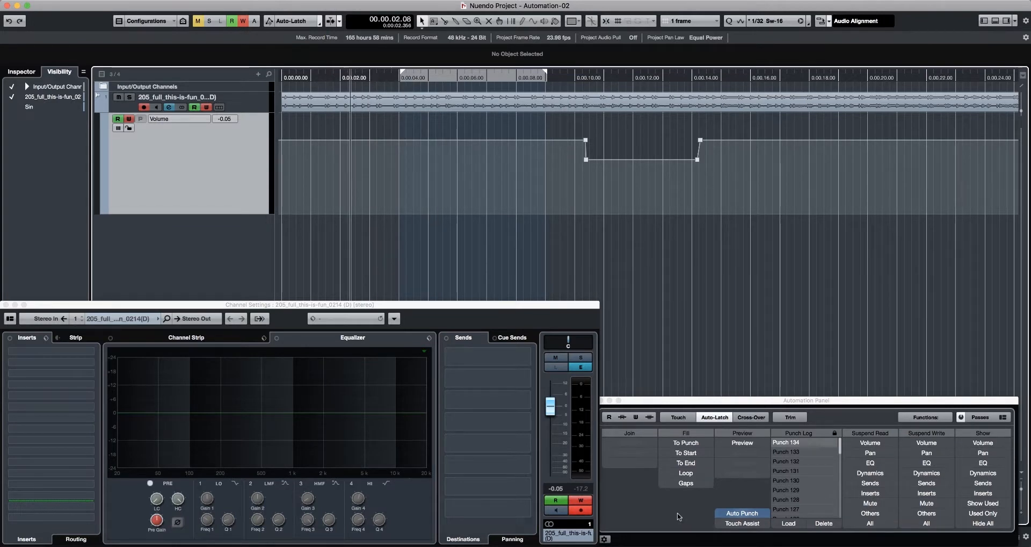
Preview a volume of -18.5 and play from 00.00.01.07 through the locator range so Auto Punch writes it
left_click(738, 445)
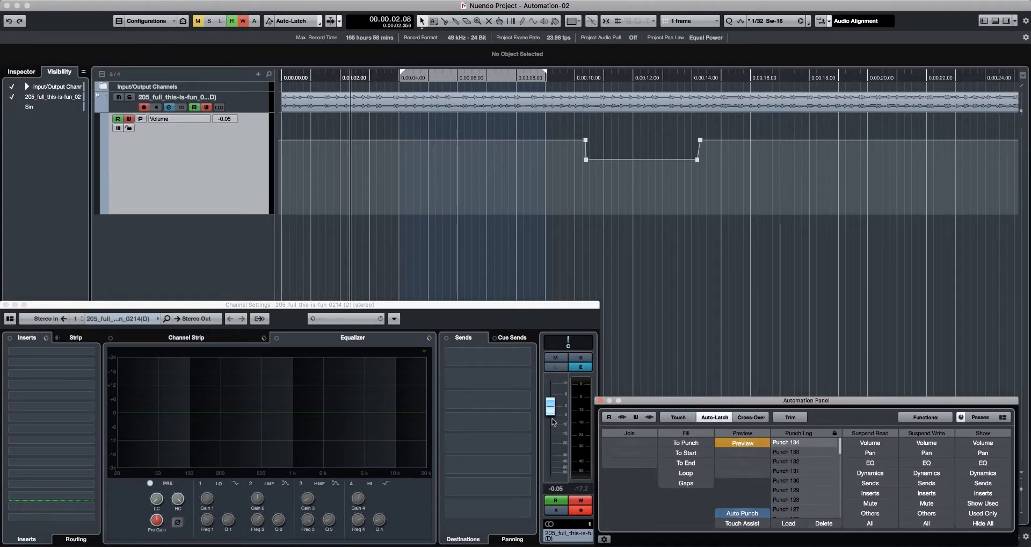
left_click(320, 77)
key("space")
left_click_drag(551, 407, 551, 443)
key("space")
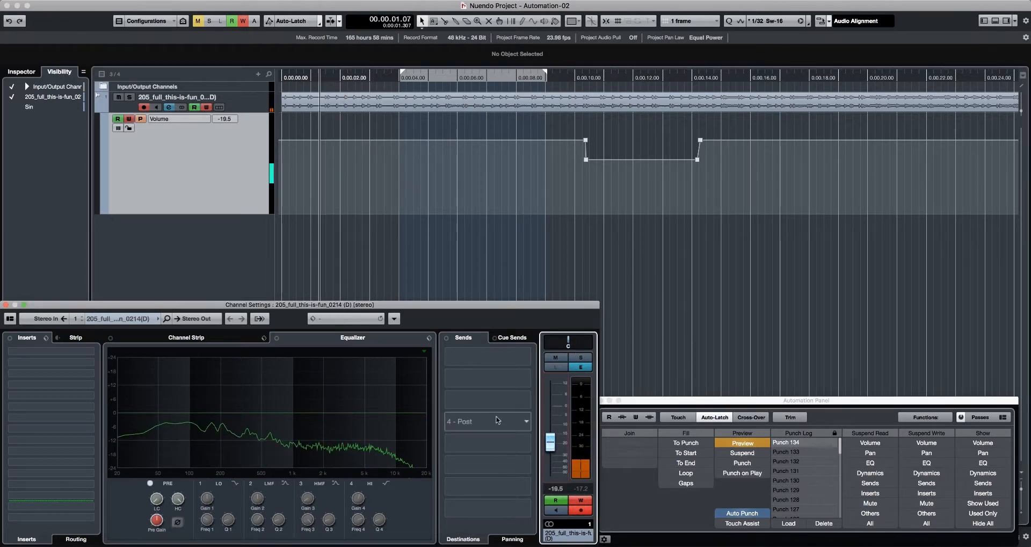
key("space")
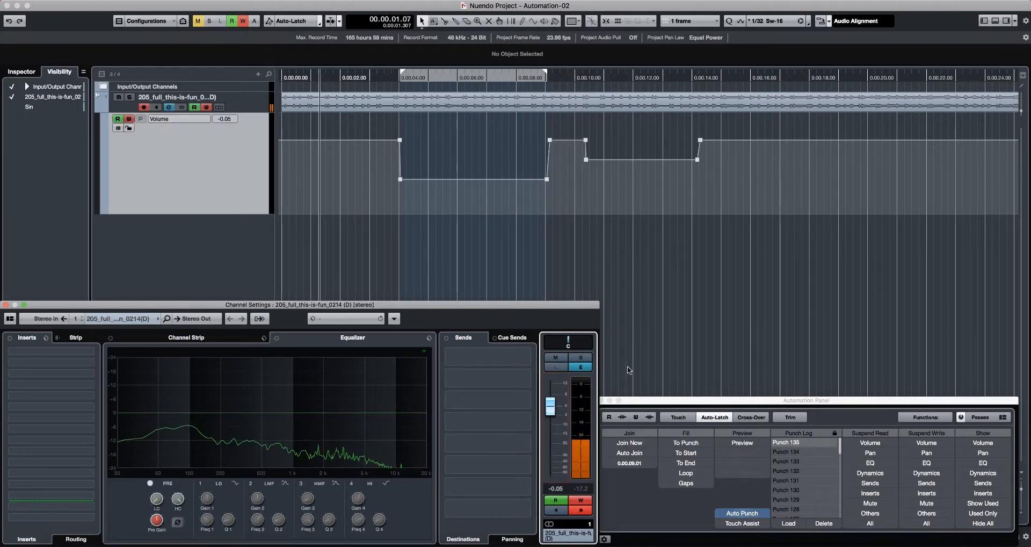
Switch off Auto Punch, and turn Touch Assist on and off again
left_click(736, 515)
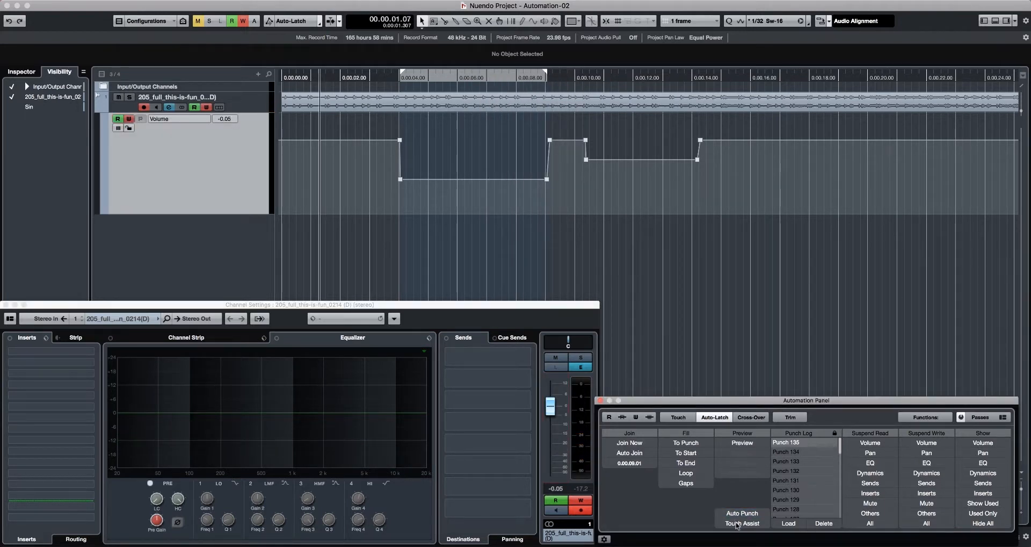
left_click(737, 524)
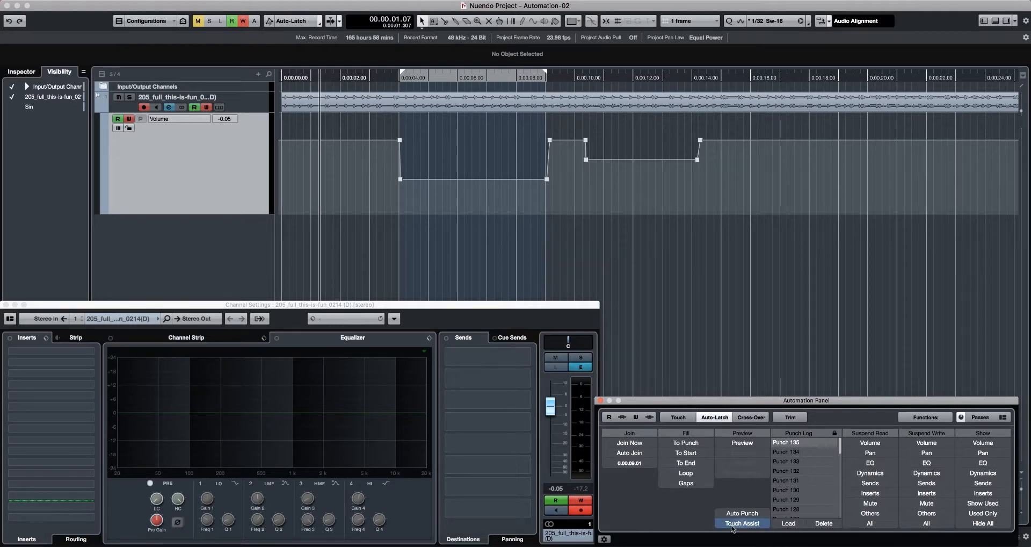
left_click(732, 527)
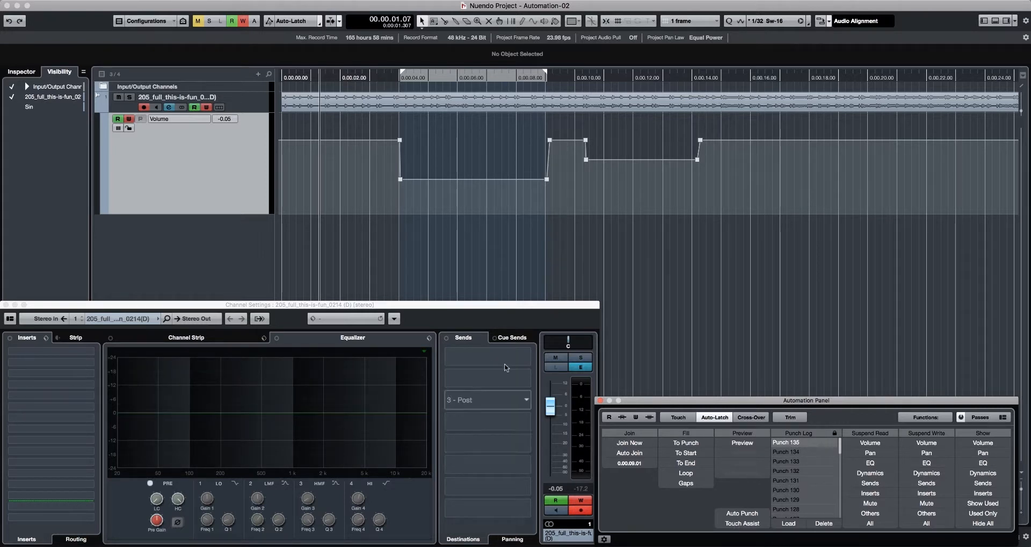
Select the range 00.00.15.10 to 00.00.20.00 in the volume lane with the Range Selection tool
left_click(743, 75)
key("h")
right_click(722, 194)
left_click(737, 197)
left_click_drag(638, 168, 800, 173)
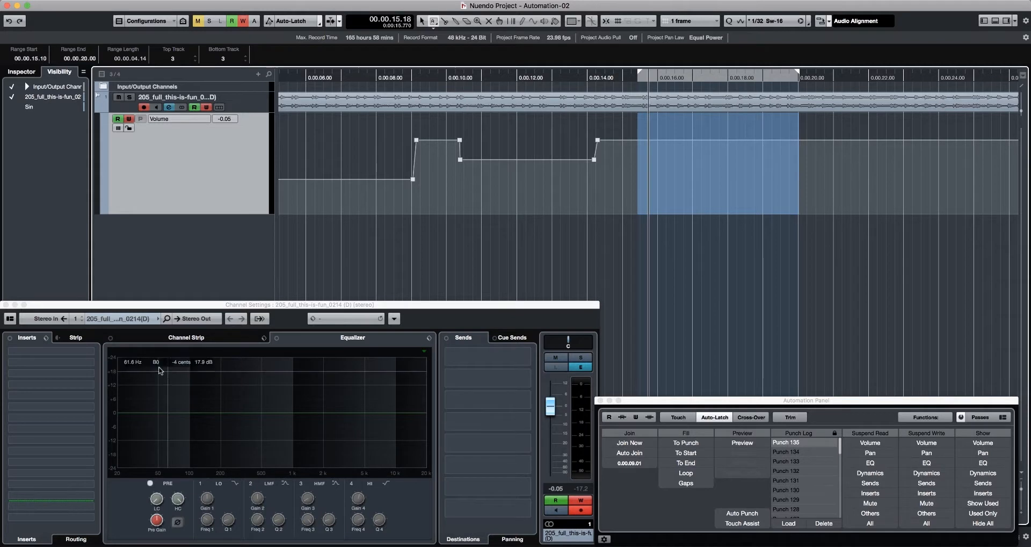
Load the REQ 2 Stereo plug-in into the track's first insert slot and reposition its window
left_click(82, 353)
type("req")
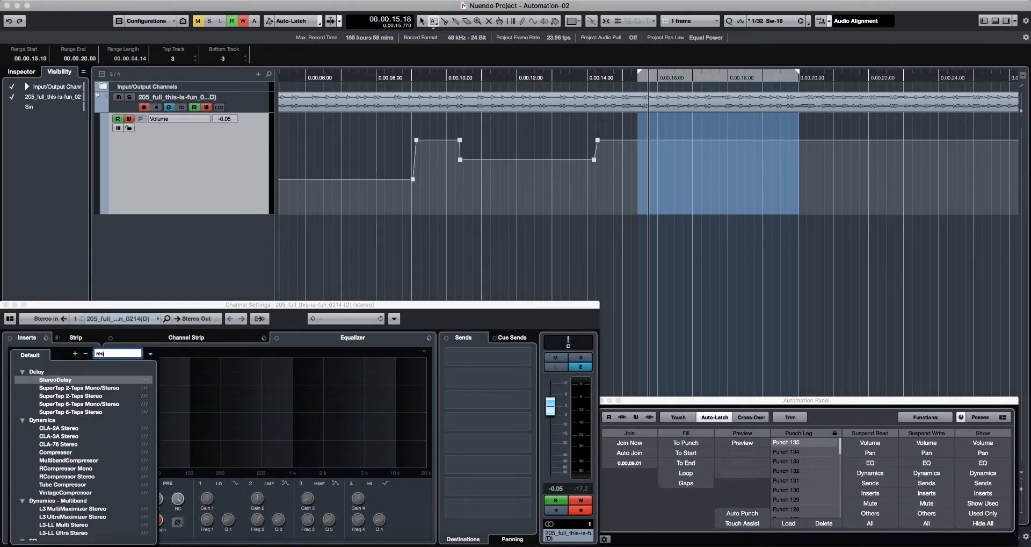
left_click(83, 396)
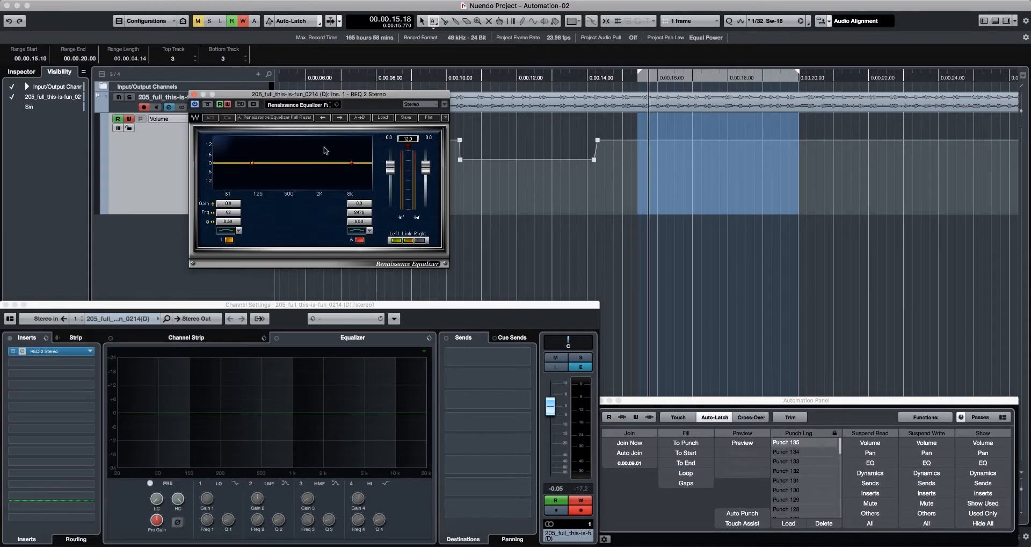
left_click_drag(344, 96, 341, 108)
With Preview and Fill Loop on, boost the low and high bands of the REQ 2 plug-in slightly during looped playback
left_click(723, 446)
left_click(689, 474)
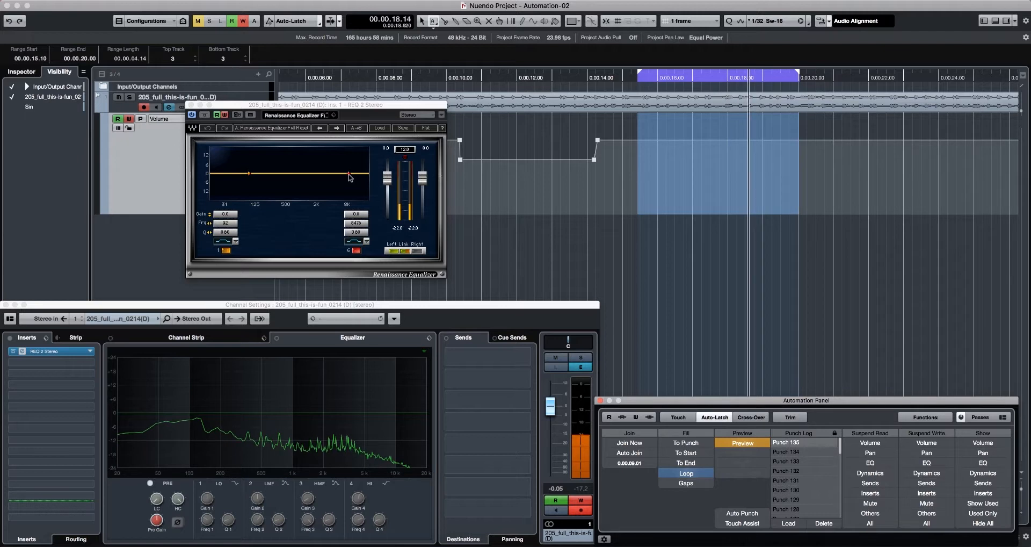
left_click_drag(350, 174, 353, 167)
left_click_drag(249, 174, 246, 167)
Preview a channel EQ band 3 cut between 1 and 2 kHz with a volume of -14.9, and punch everything in
left_click(318, 396)
left_click_drag(317, 412, 316, 432)
left_click_drag(550, 407, 552, 431)
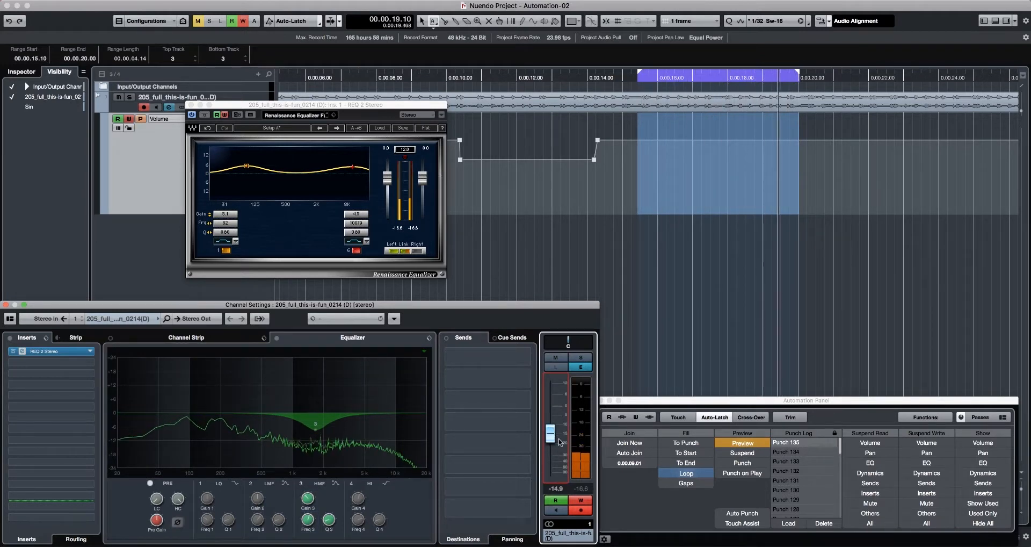
left_click(742, 462)
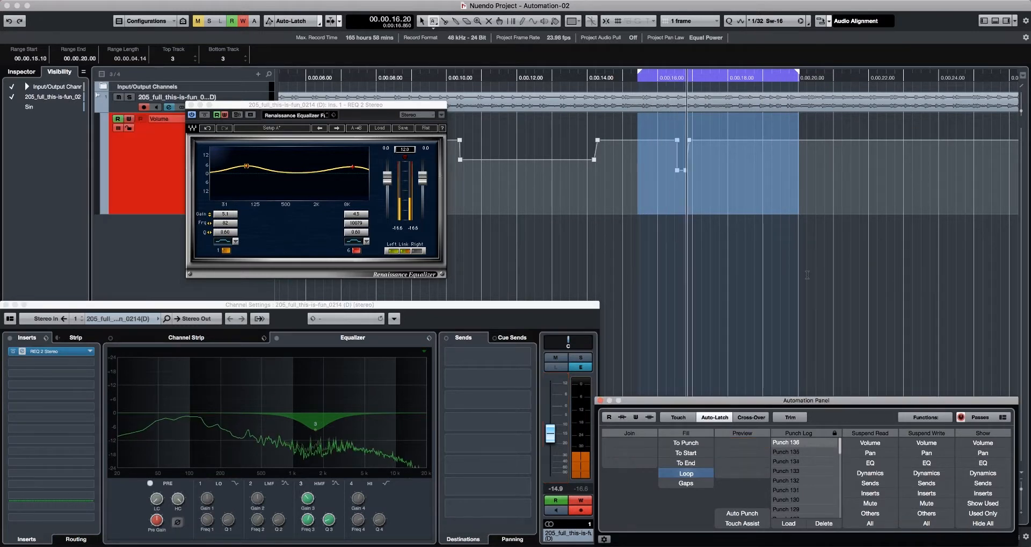
Place the cursor at 00.00.14.10 and 00.00.16.16 to compare the settings outside and inside the punched range
left_click(602, 75)
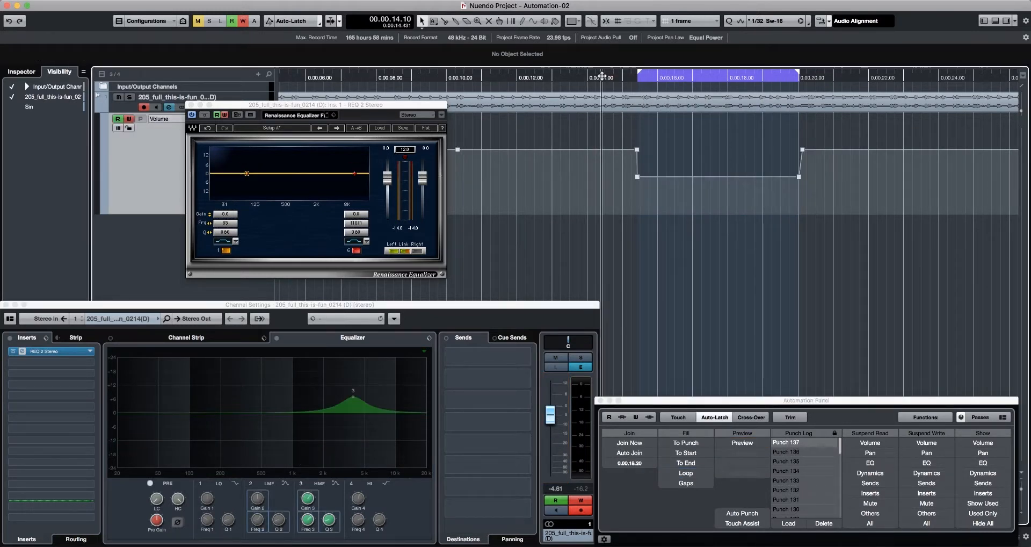
left_click(681, 80)
Mark ranges on the Volume track from 00.00.23.18 to 00.00.29.12 and over the punched section from 00.00.15.09 to 00.00.20.04
right_click(734, 263)
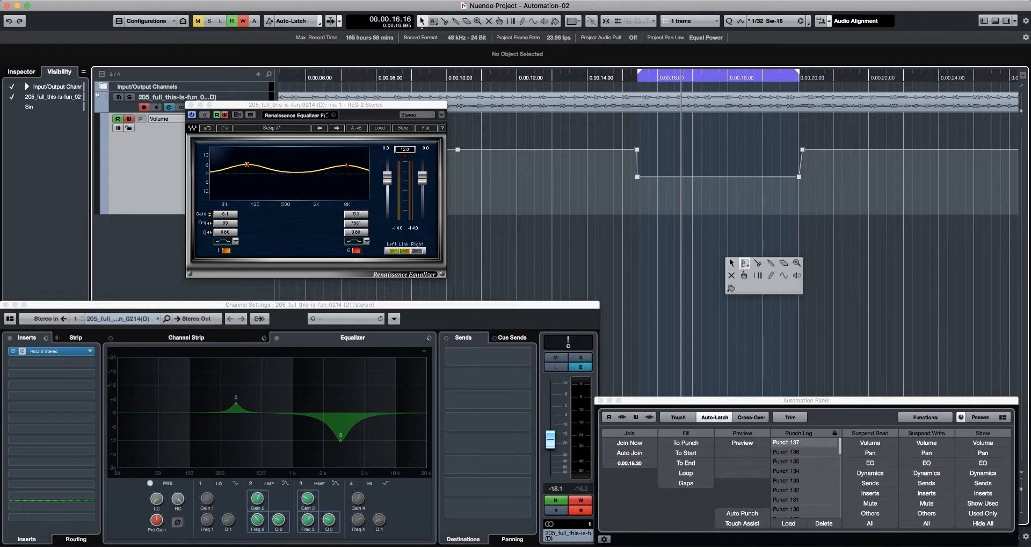
left_click(743, 264)
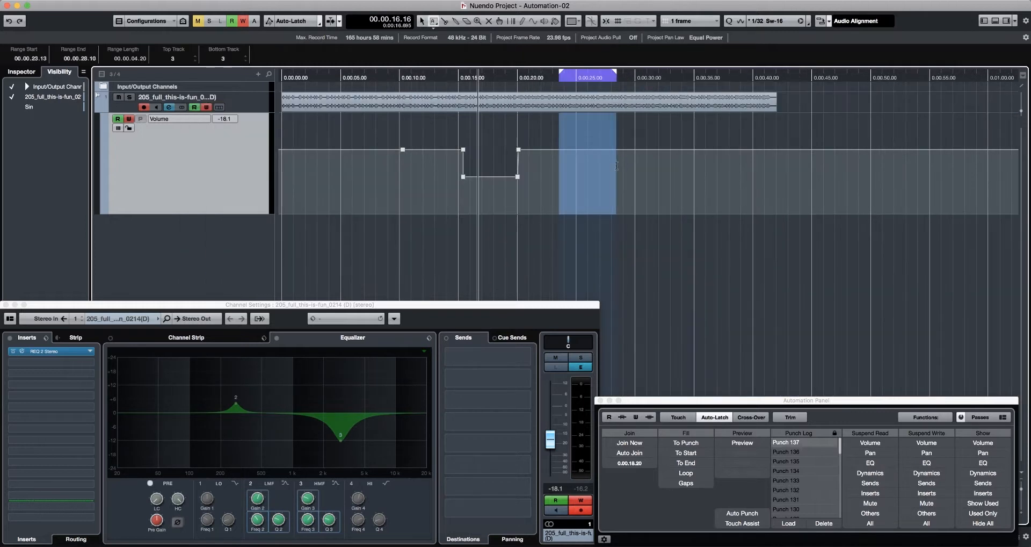
left_click_drag(616, 166, 613, 168)
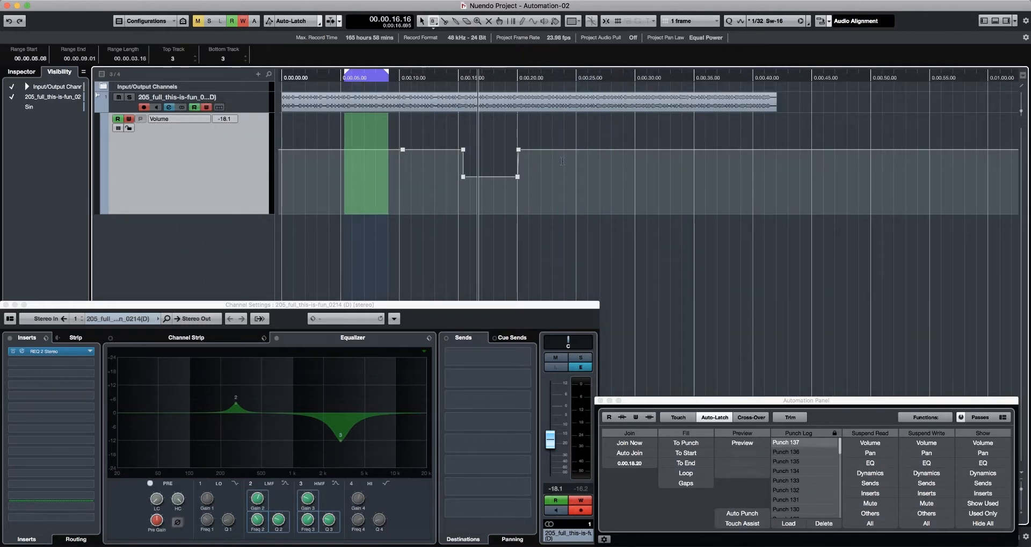
left_click_drag(561, 166, 630, 166)
left_click_drag(463, 168, 519, 168)
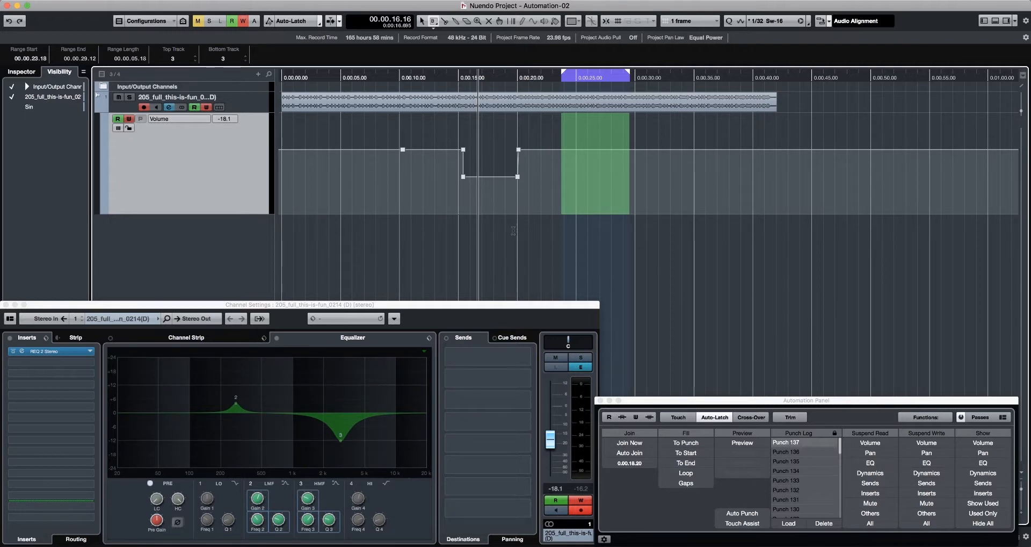
key("2")
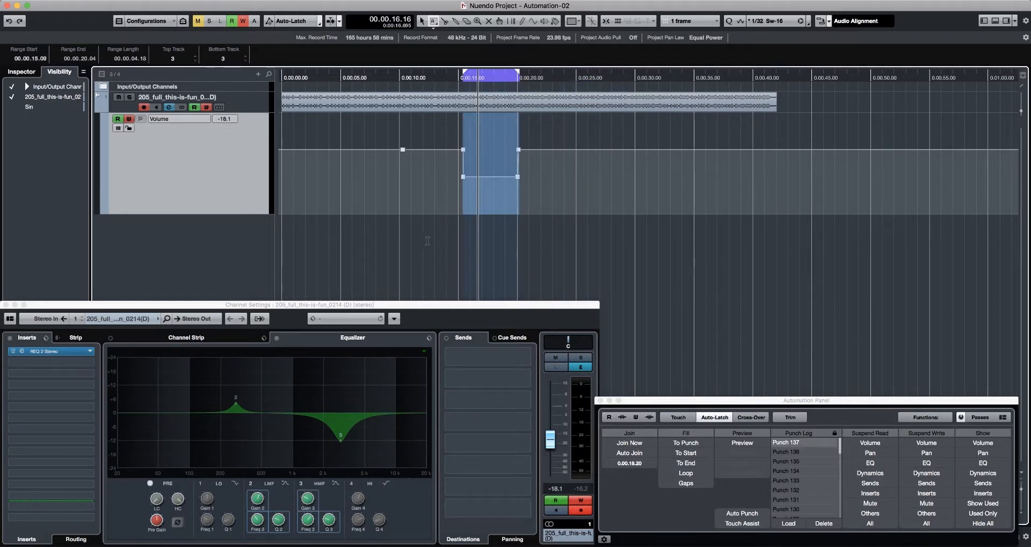
key("1")
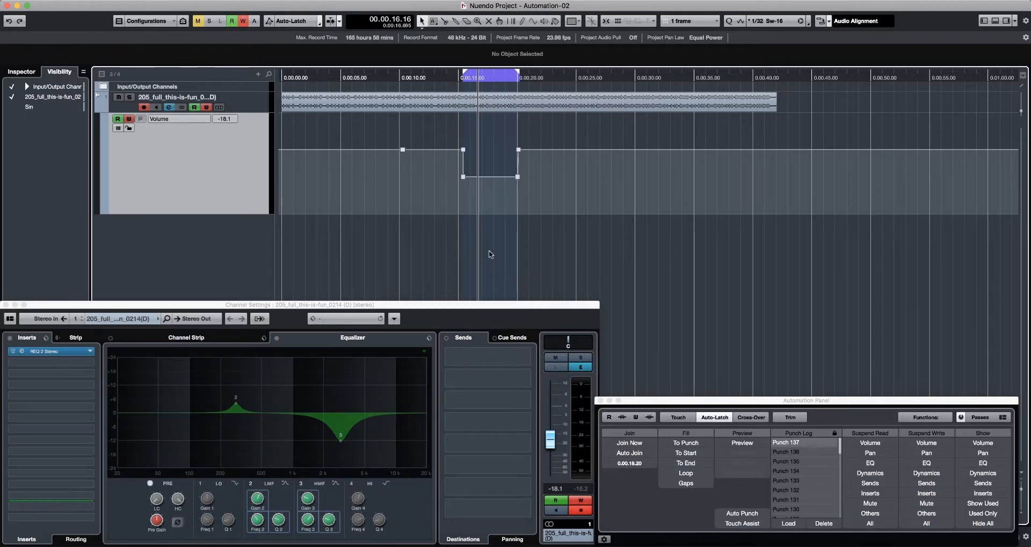
Enable Touch Assist and Preview with the Range Selection tool active around the punched section
key("g")
key("h")
key("h")
key("h")
key("h")
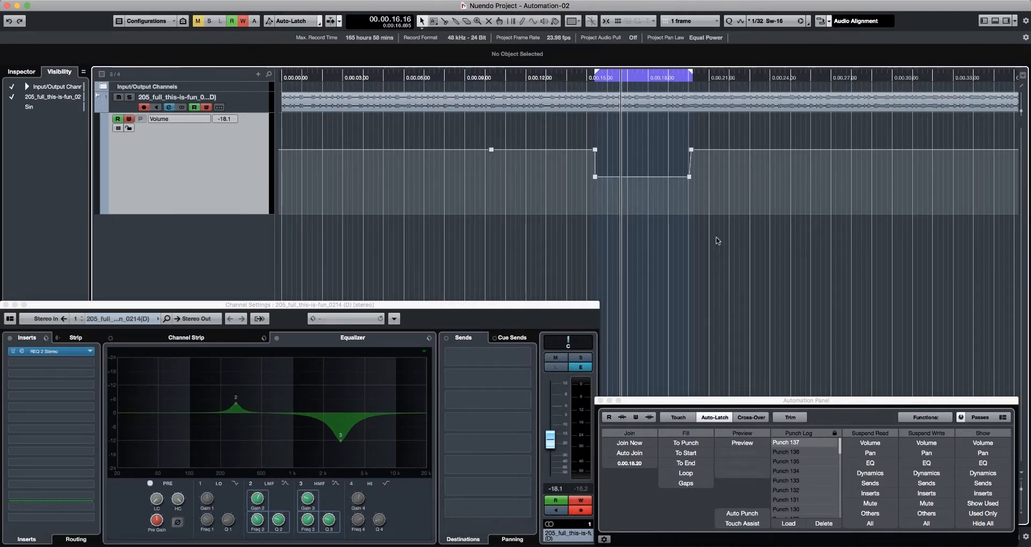
key("2")
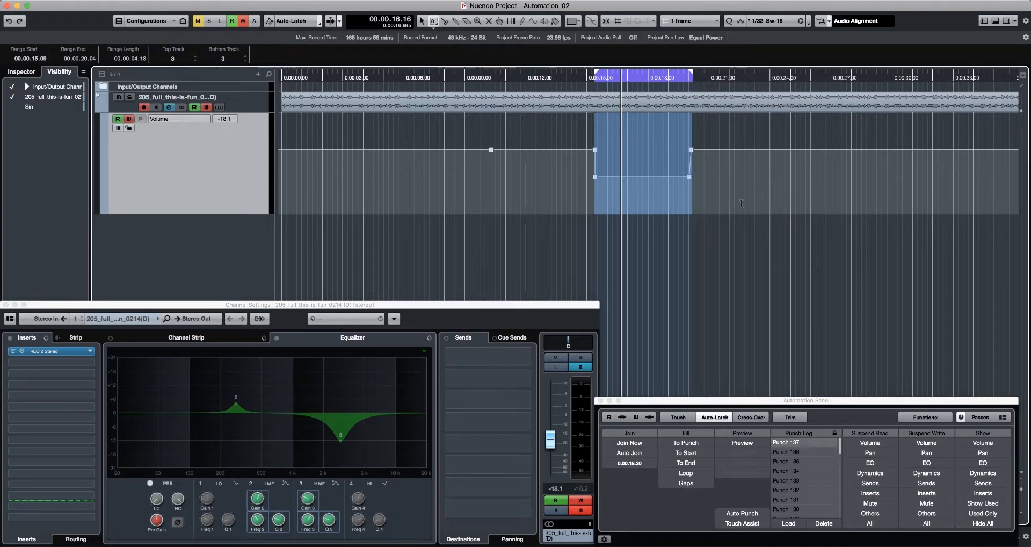
left_click(743, 523)
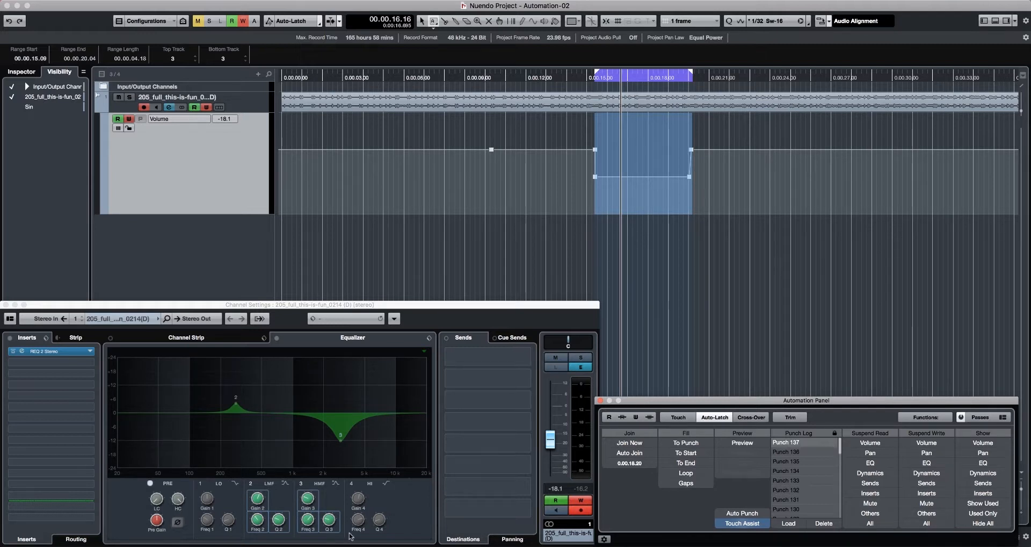
left_click(743, 443)
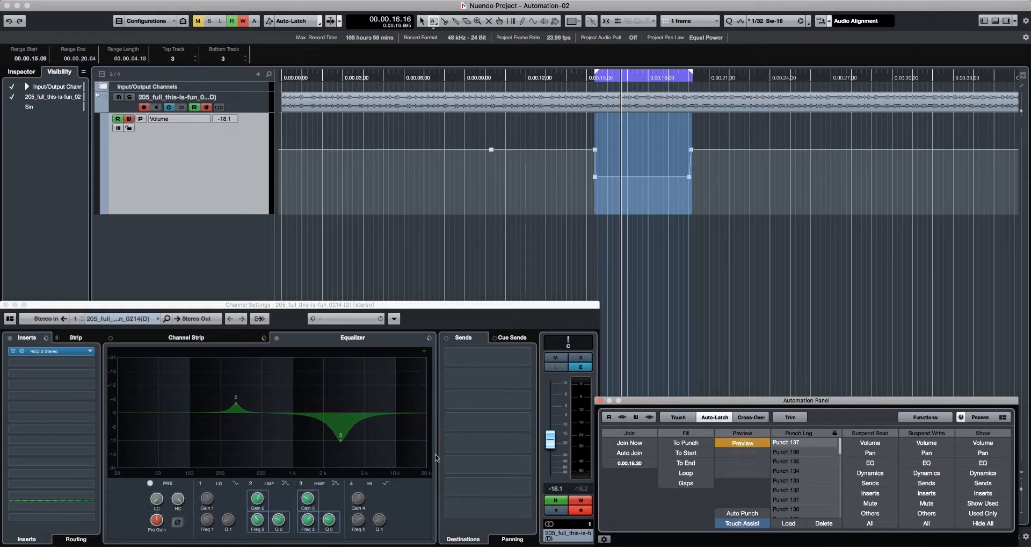
Touch the EQ band 3 gain, the high band of the REQ 2 plug-in and the volume fader to capture their current settings in Preview
left_click(313, 502)
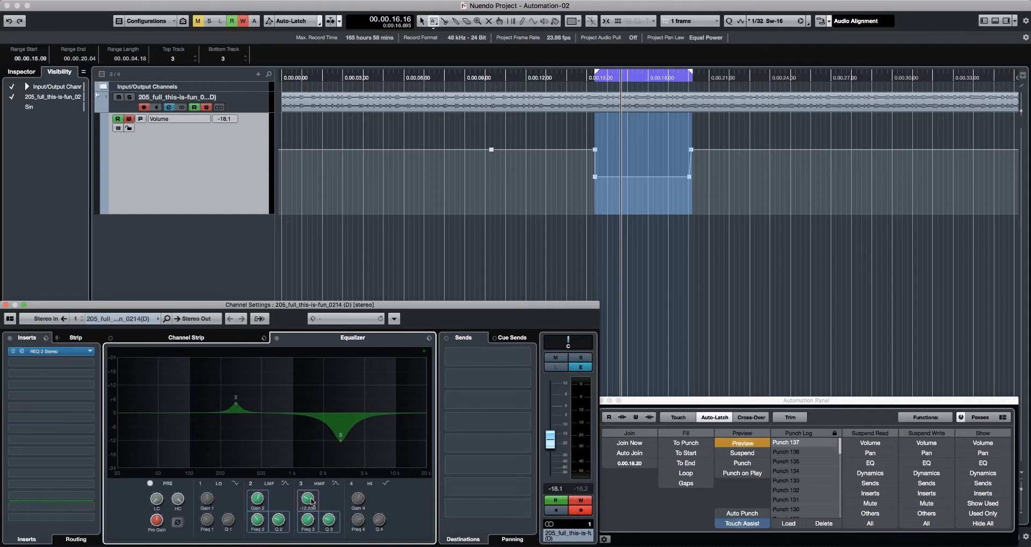
left_click(63, 354)
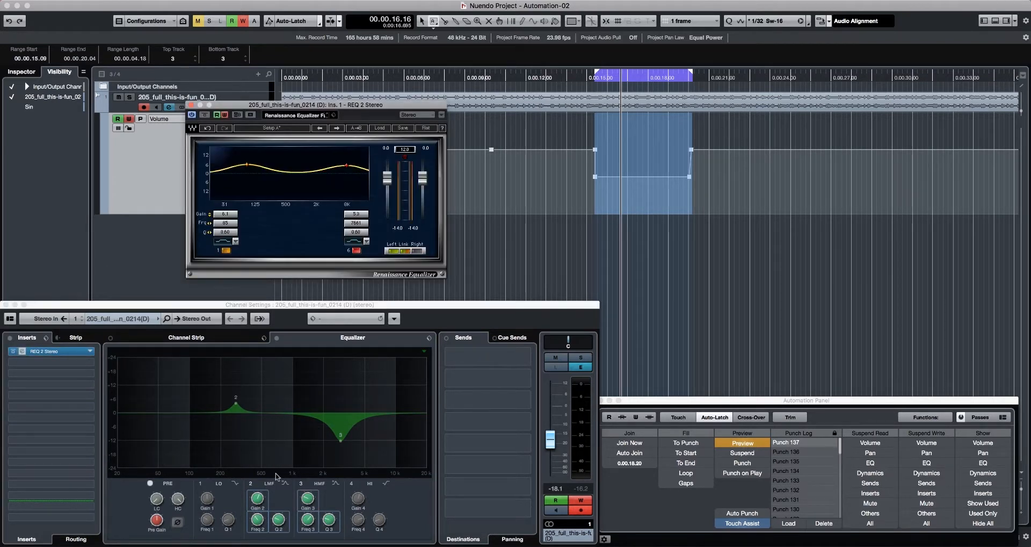
left_click(308, 500)
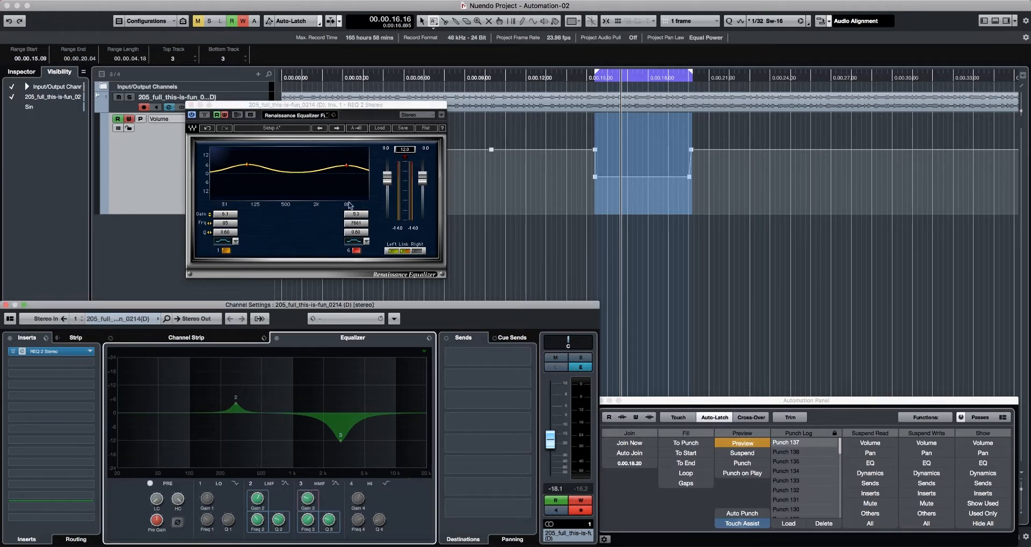
left_click(347, 167)
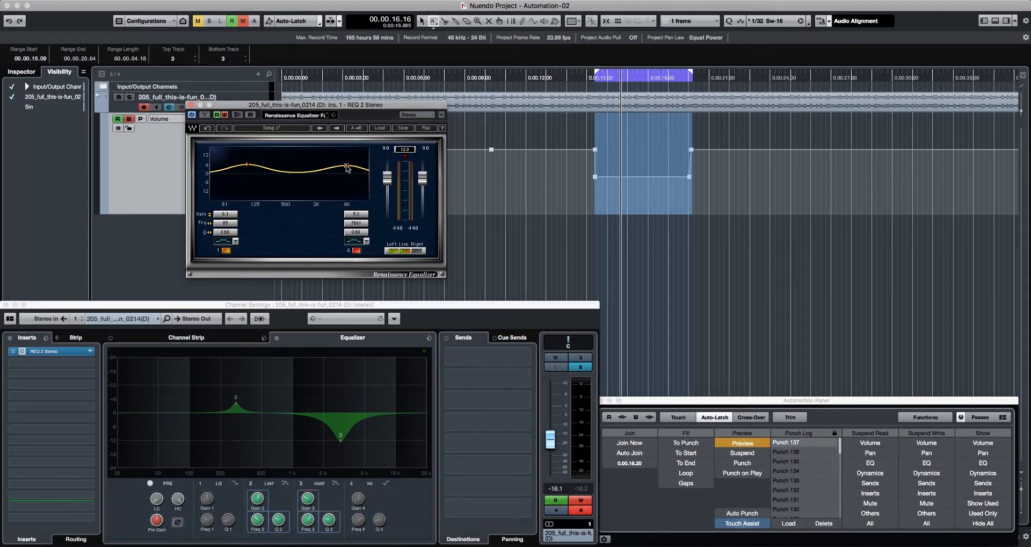
double_click(347, 166)
double_click(347, 166)
left_click(556, 438)
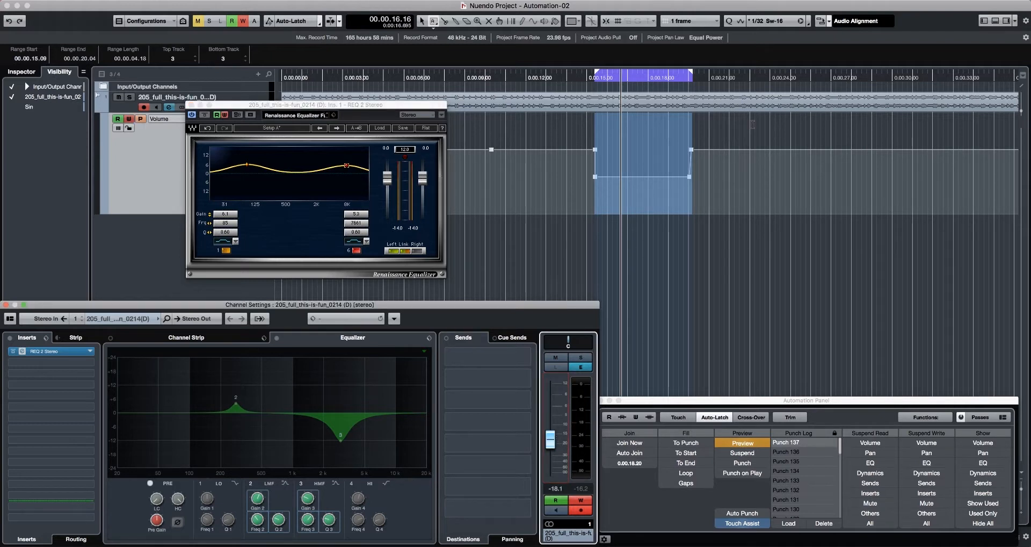
Select the range 00.00.23.18 to 00.00.29.12, enable Fill Loop and punch the previewed settings during playback
key("2")
key("l")
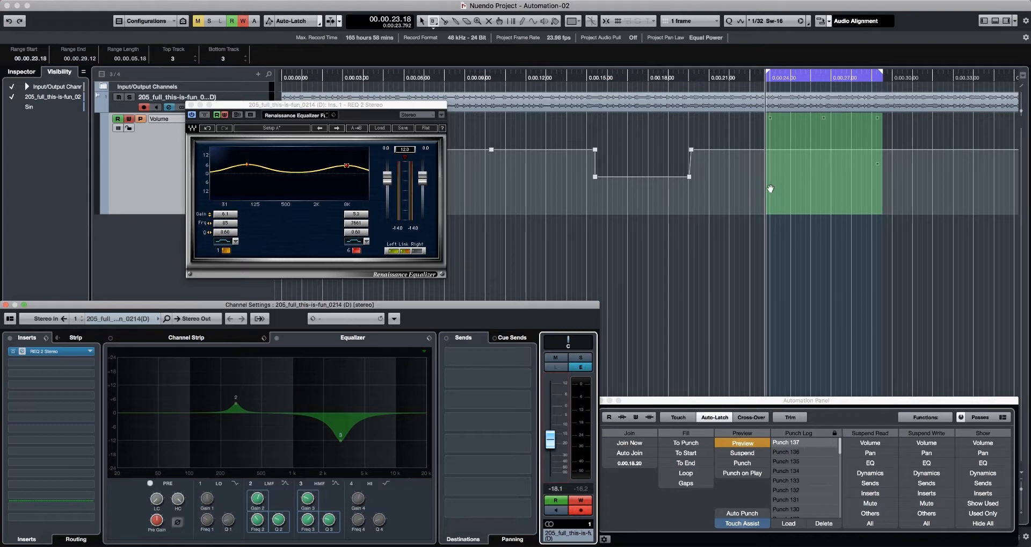
left_click(681, 475)
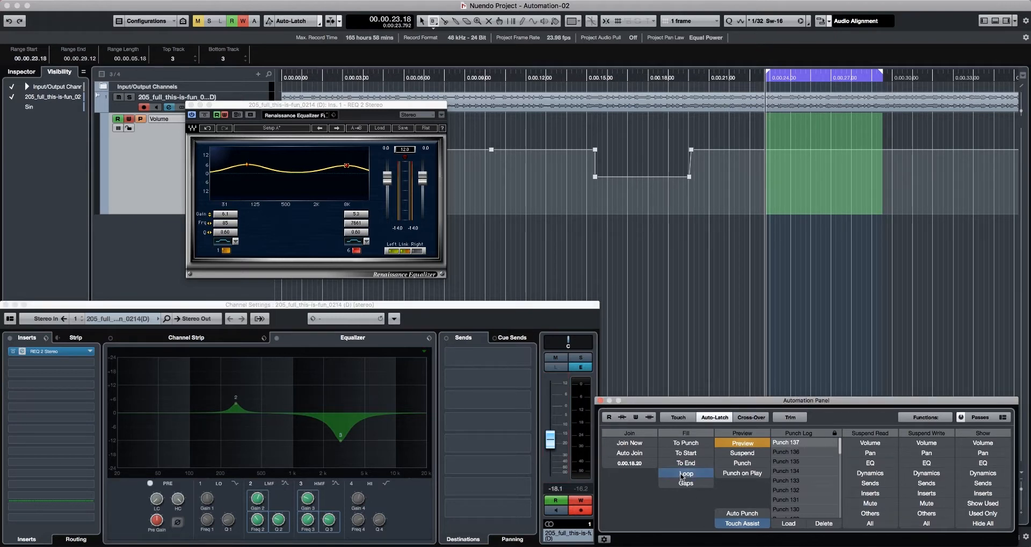
key("space")
left_click(736, 465)
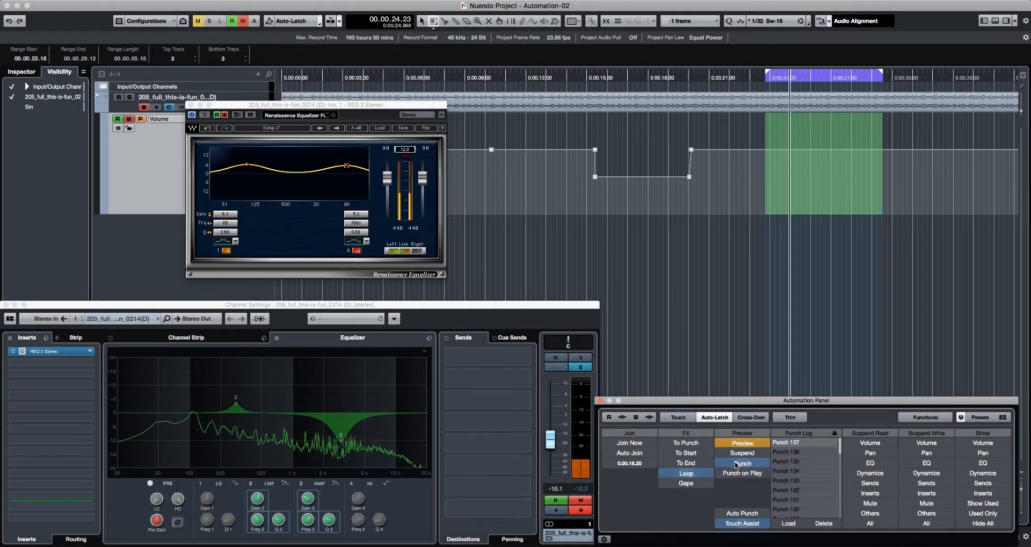
key("space")
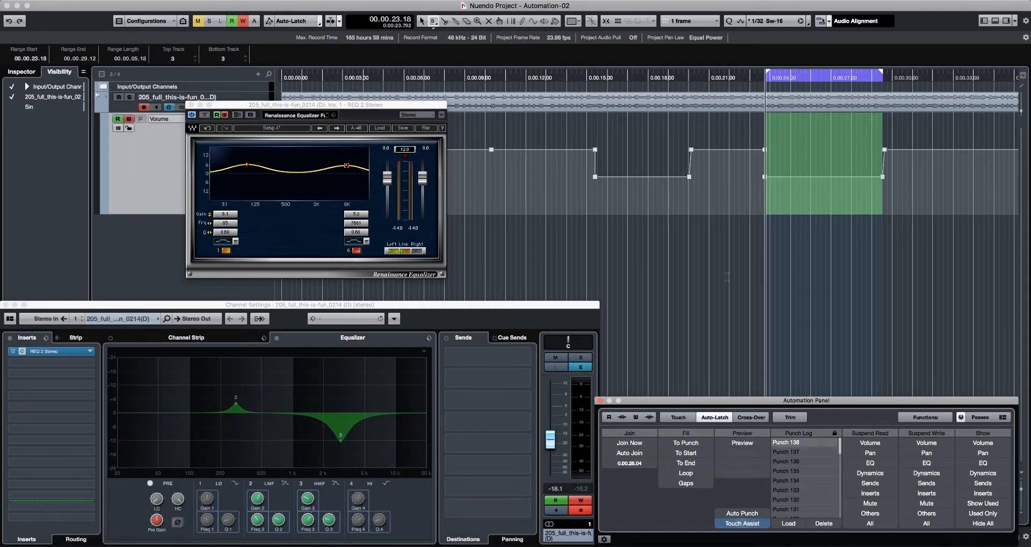
Place the cursor at several points inside and outside the two punched ranges to compare the EQ, plug-in and volume settings
right_click(726, 277)
left_click(742, 283)
right_click(752, 268)
left_click(760, 262)
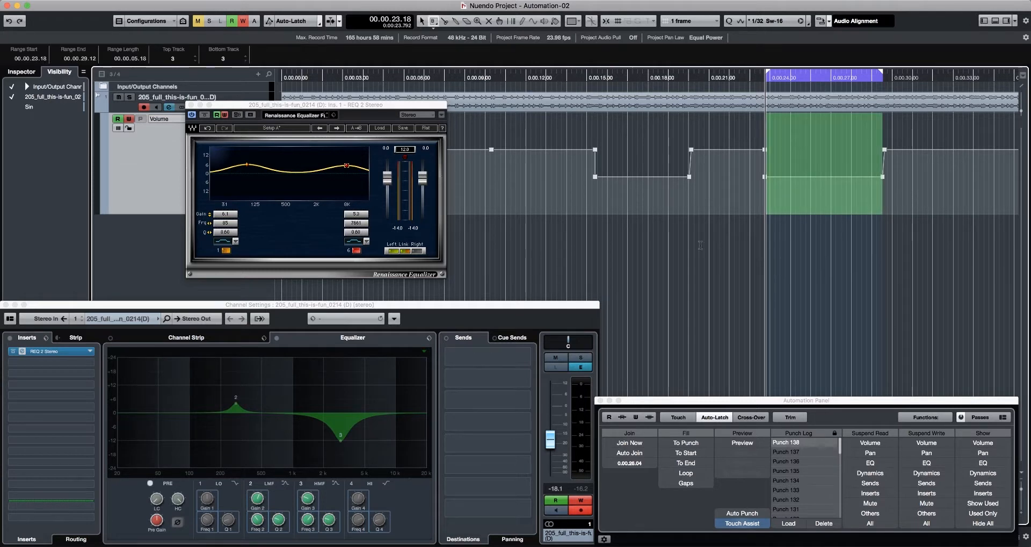
key("1")
left_click(649, 80)
left_click(811, 77)
left_click(559, 79)
left_click(732, 80)
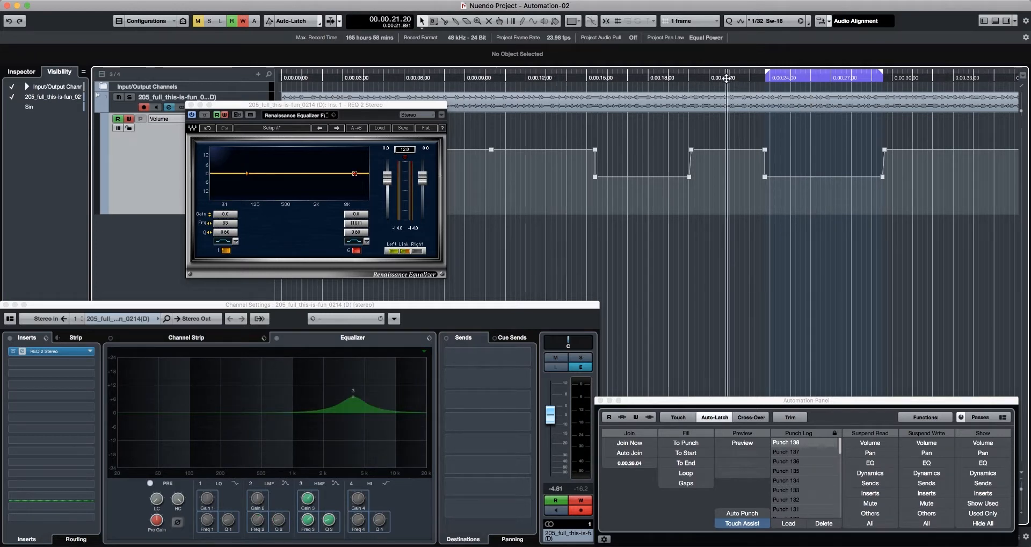
left_click(909, 78)
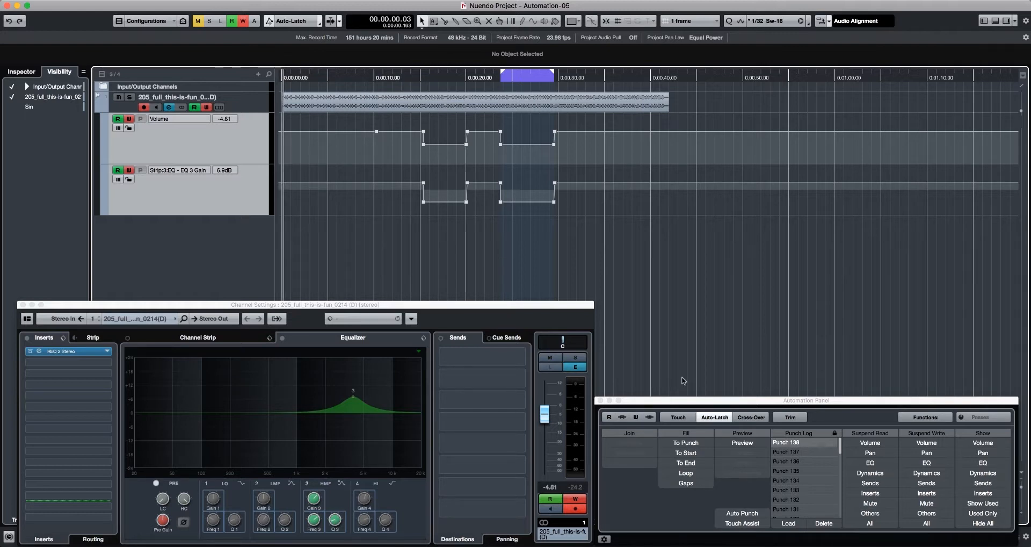
Preview an EQ 3 gain of -7.0 dB and a volume of -14.9 during playback, then punch both in briefly and stop
left_click(737, 447)
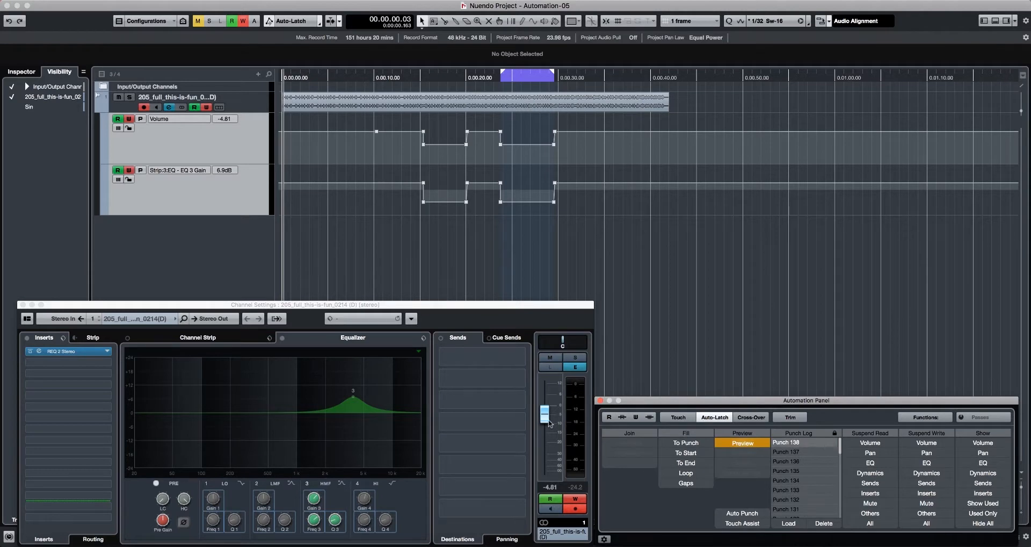
key("space")
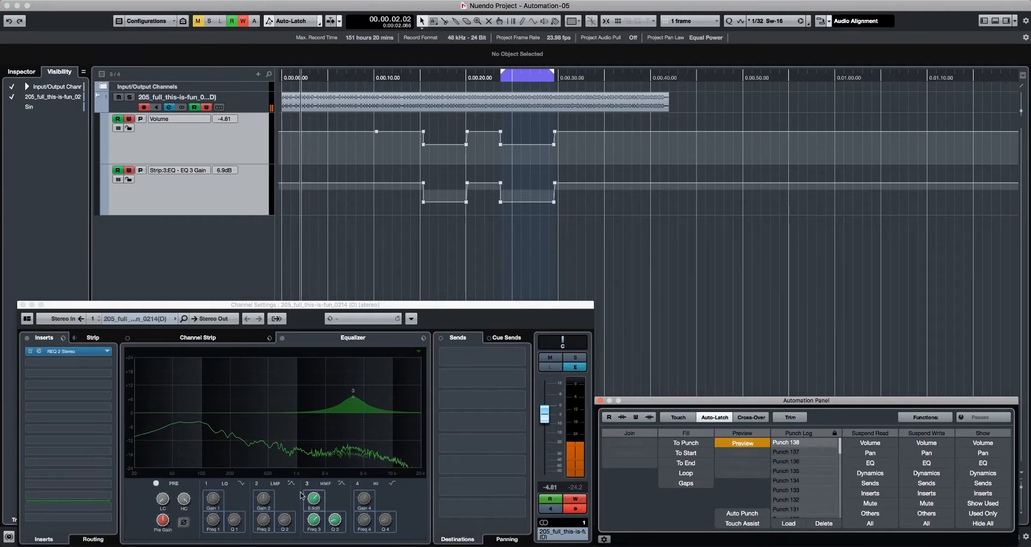
left_click_drag(314, 498, 331, 532)
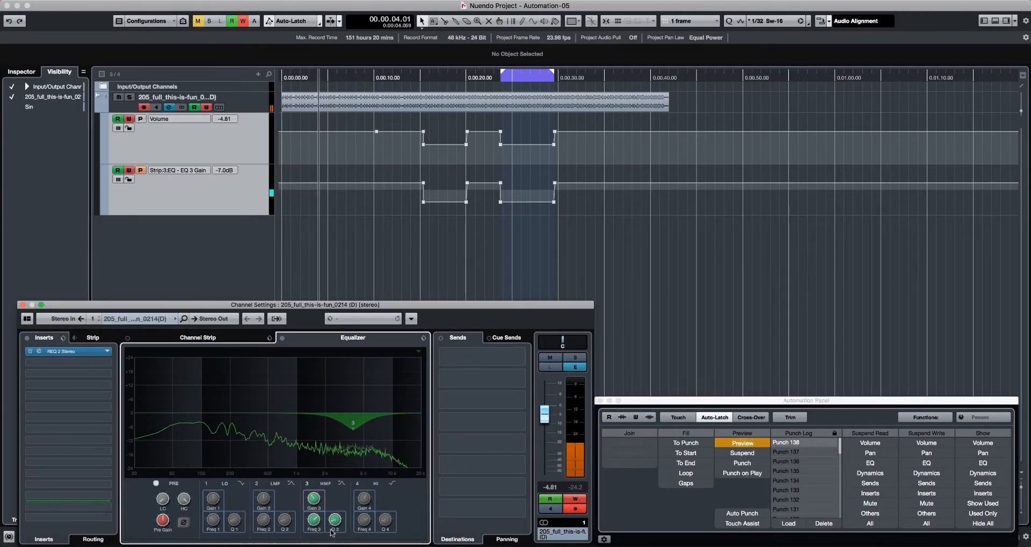
left_click_drag(545, 414, 544, 432)
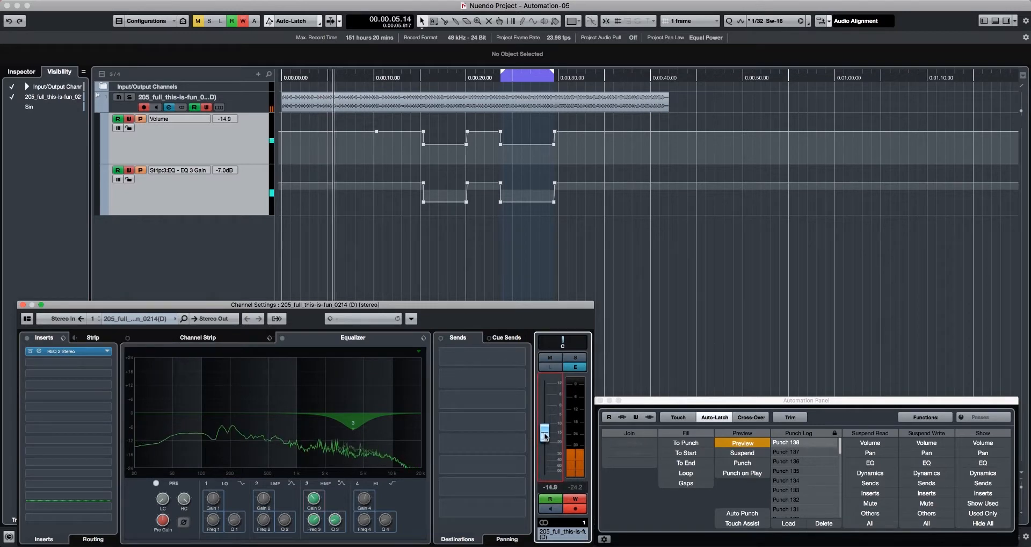
left_click(741, 462)
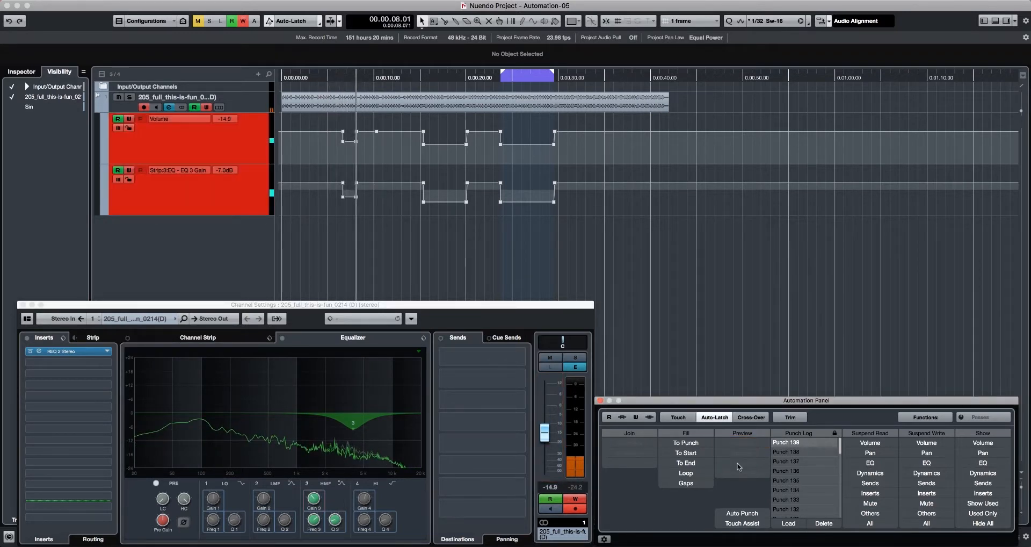
key("space")
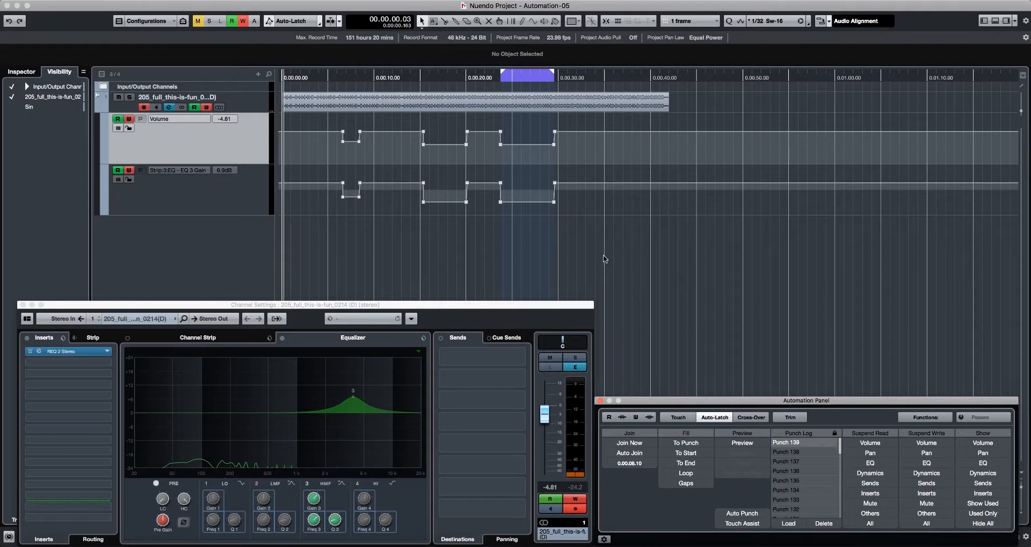
Set the loop range from 00.00.31.22 to 00.00.38.15 with the Range Selection tool and return to Object Selection
right_click(603, 259)
left_click(619, 256)
left_click_drag(576, 141, 638, 145)
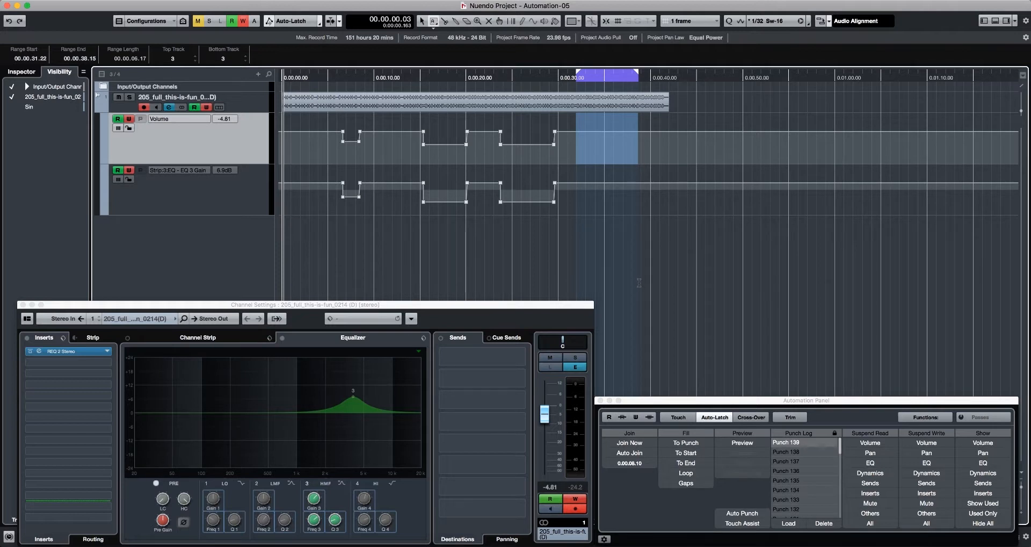
key("1")
Load Punch 139 from the Punch Log into Preview with Fill Loop enabled, and punch it into the loop range
left_click(744, 445)
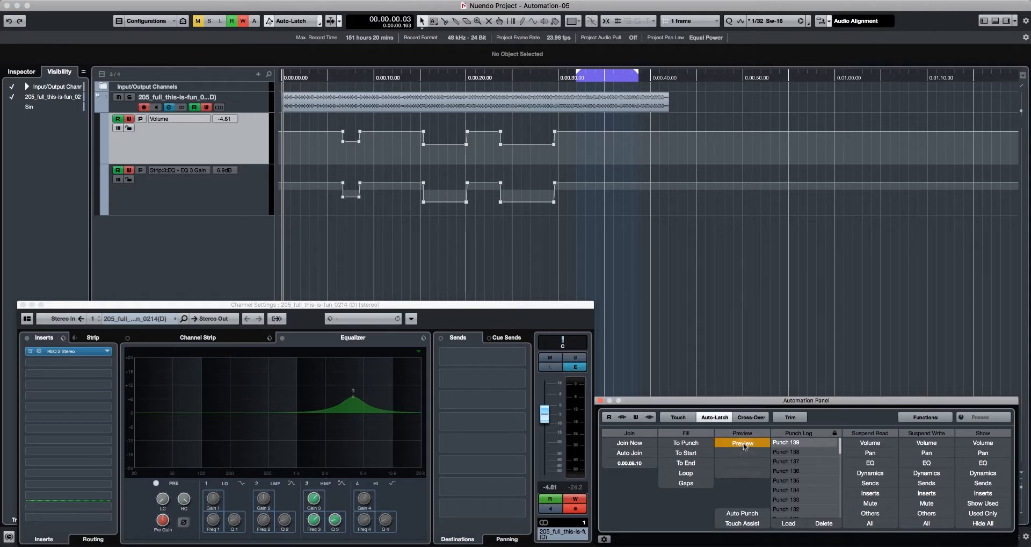
left_click(696, 472)
left_click(789, 524)
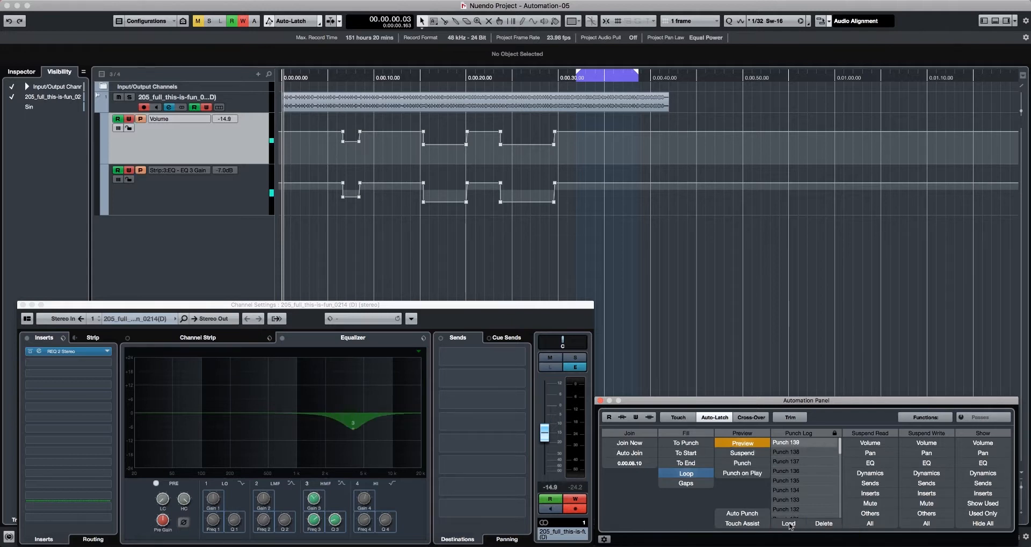
left_click(749, 463)
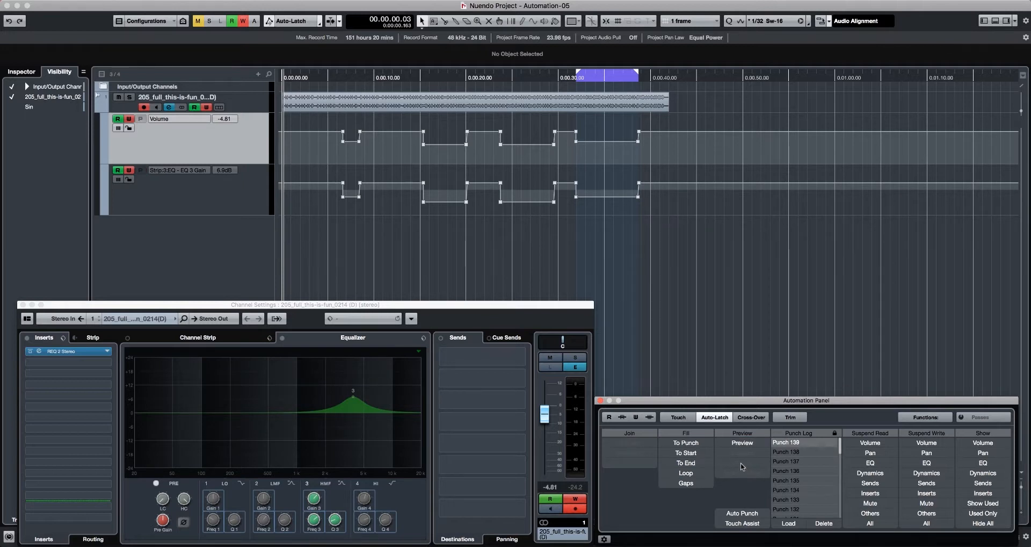
Load Punch 136 from the Punch Log into Preview, and leave Preview without punching
left_click(798, 469)
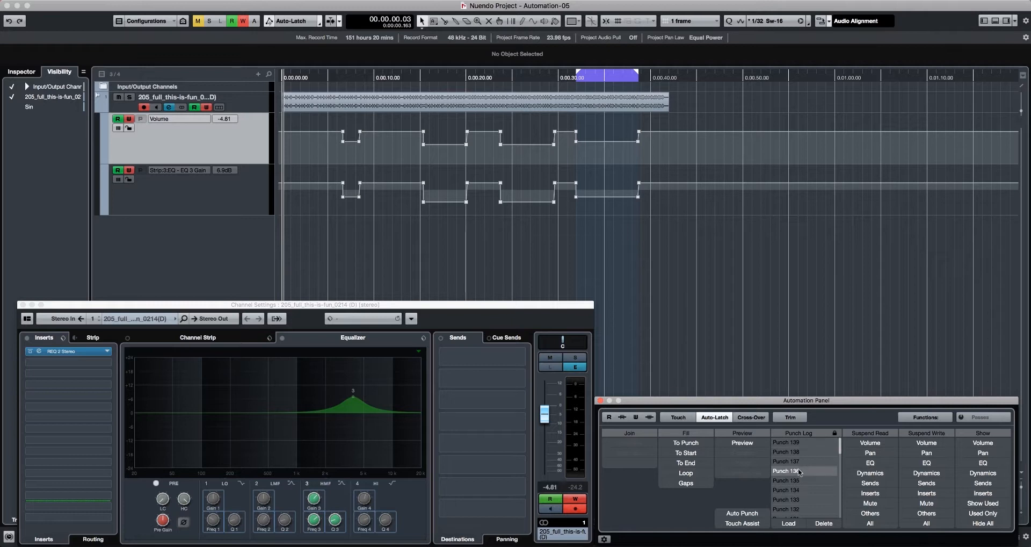
left_click(788, 523)
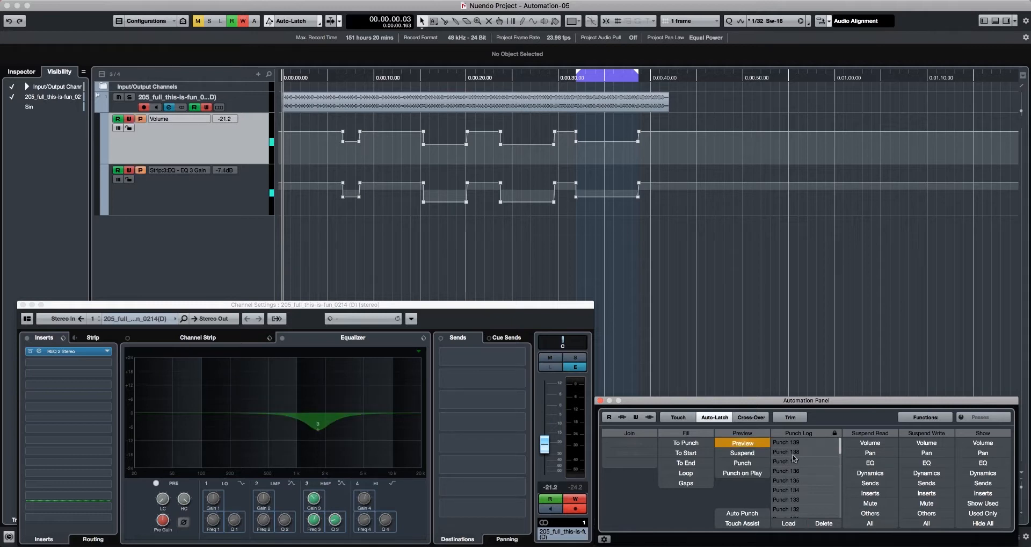
left_click(756, 443)
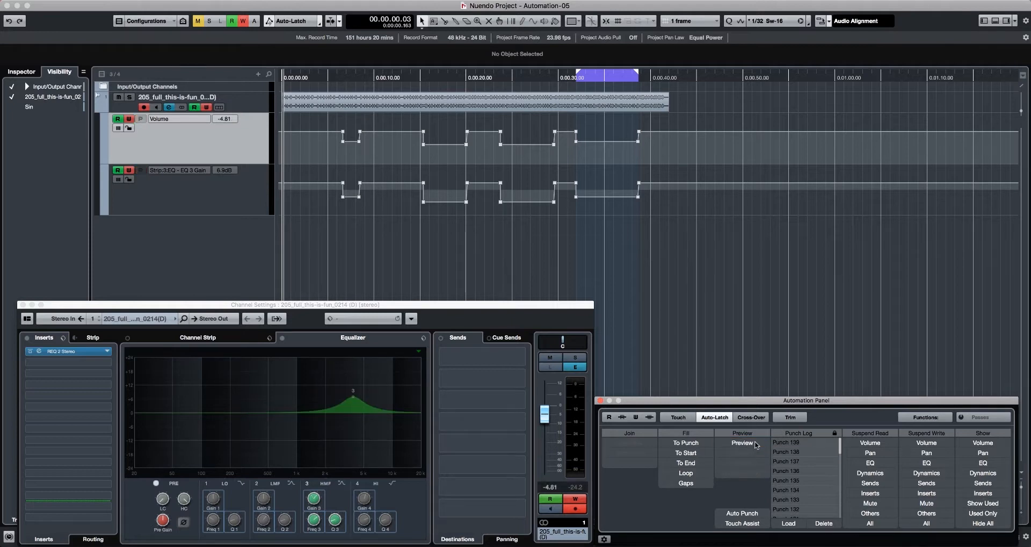
Turn on Use Undo Branches in the Automation Panel settings to enable automation passes, and close the settings
left_click(961, 417)
left_click(604, 539)
left_click(618, 466)
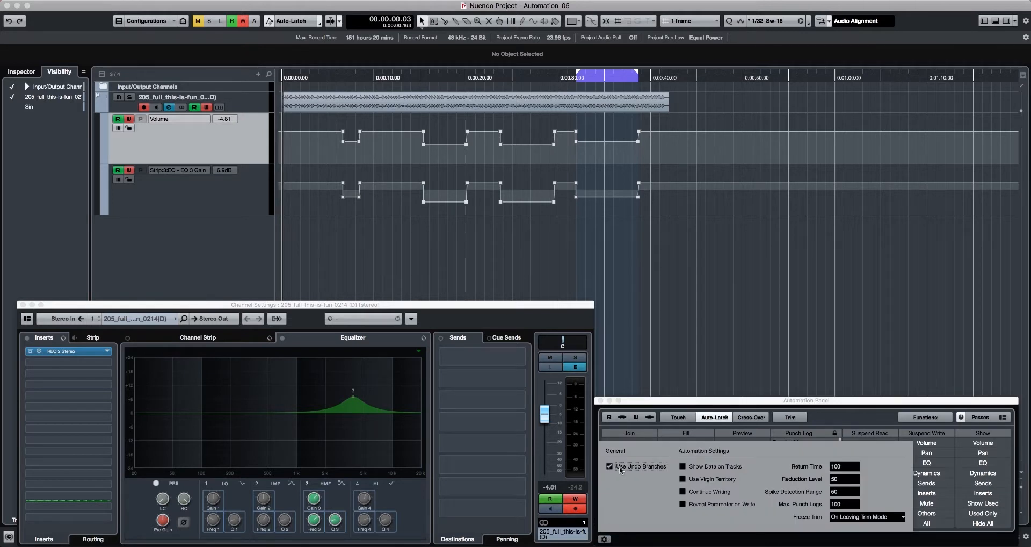
left_click(783, 403)
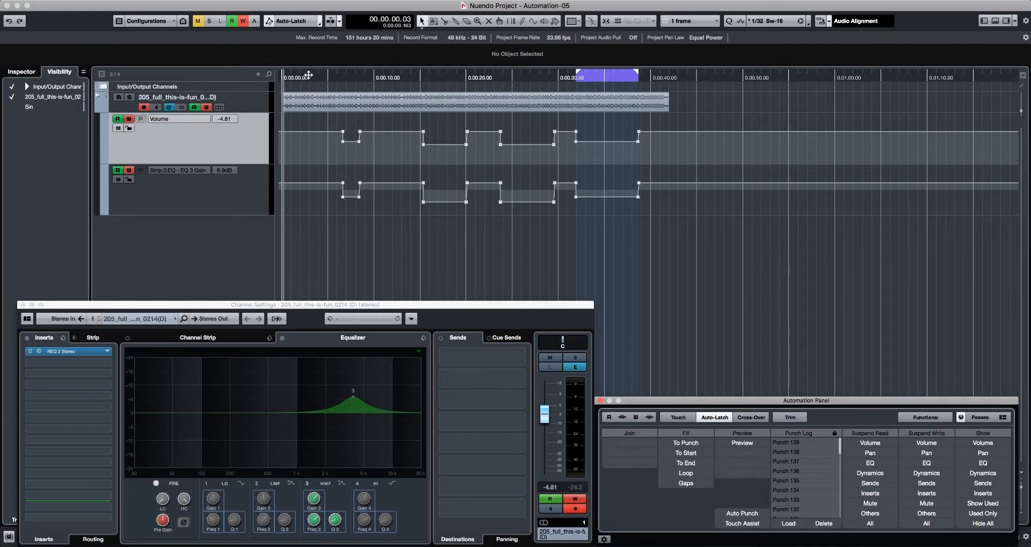
Play from the project start and write a volume dip to about -18 as a first automation pass, then stop playback
left_click_drag(310, 74, 262, 74)
key("space")
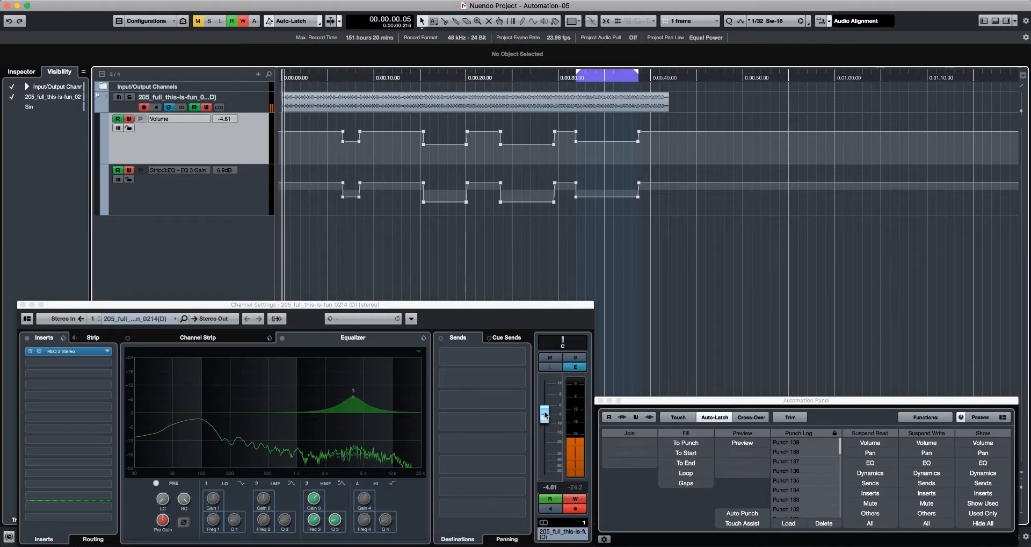
left_click_drag(545, 415, 545, 427)
key("space")
Write a second pass during playback, moving EQ band 3 to about 4.09 kHz and 8.1 dB
key("space")
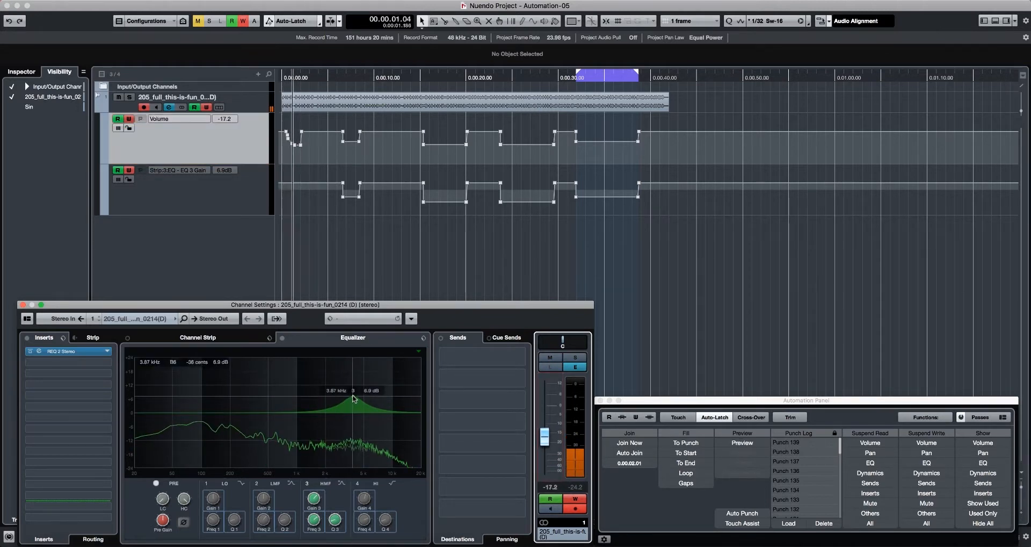
left_click_drag(354, 397, 359, 396)
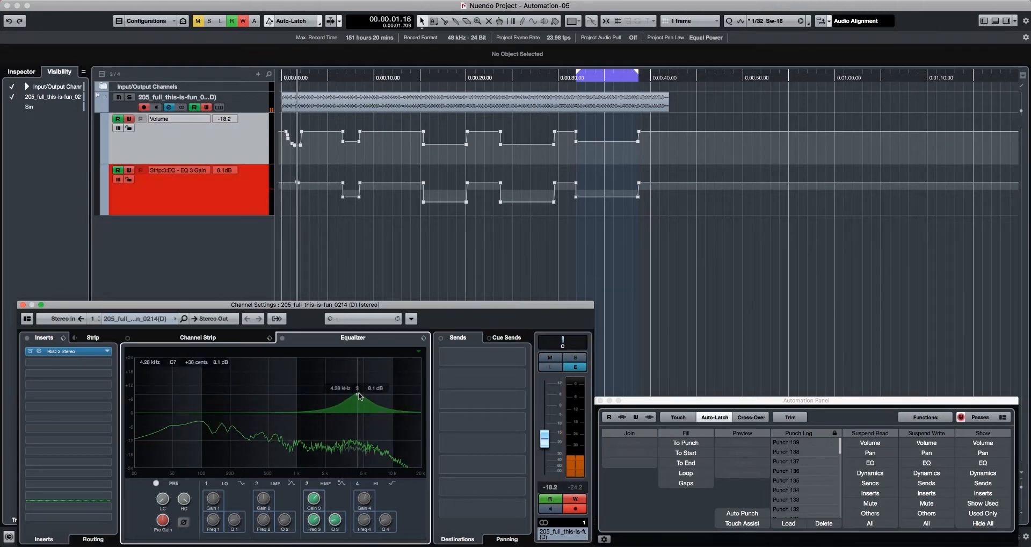
key("space")
Write a third pass during playback, boosting EQ band 1 and cutting band 2 to about -6.0 dB at 326 Hz
key("space")
left_click_drag(245, 416, 256, 404)
left_click(250, 424)
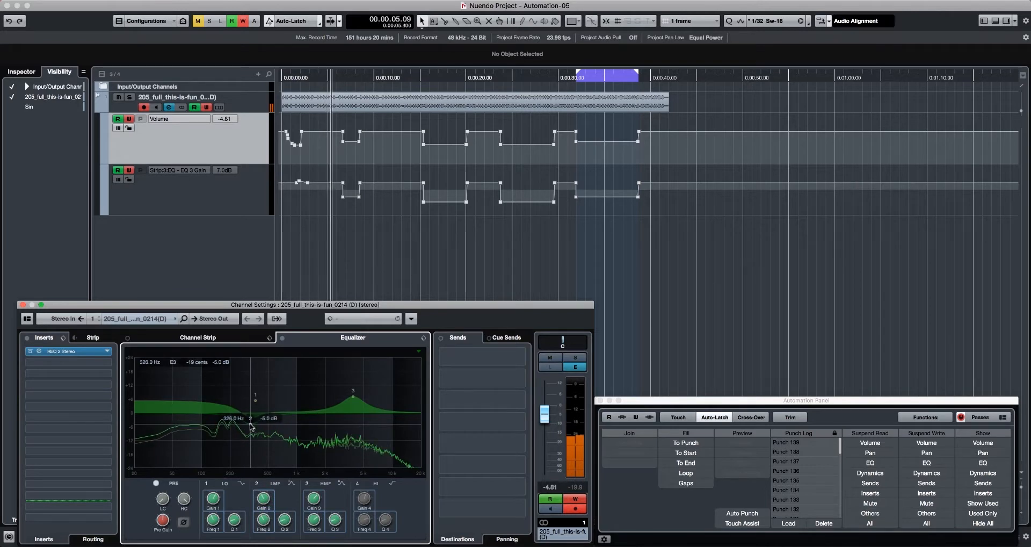
key("space")
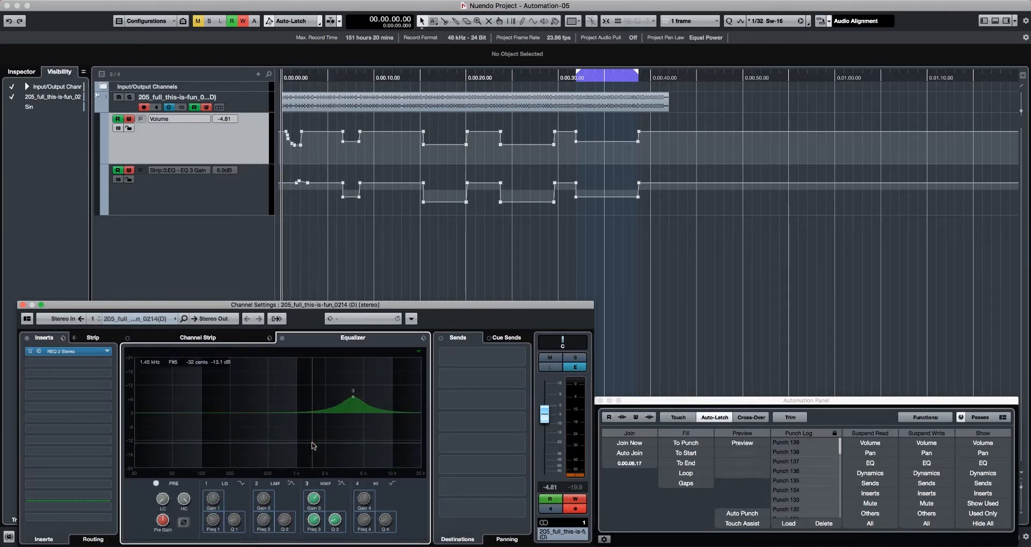
Display the automation passes list, undo the last two passes, and redo them both
left_click(981, 417)
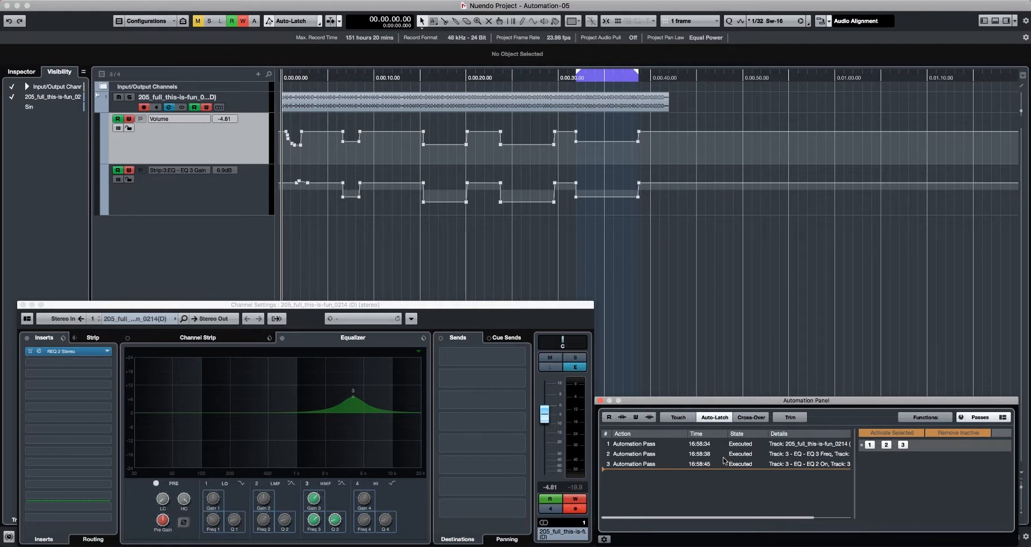
key("super+z")
key("super+z")
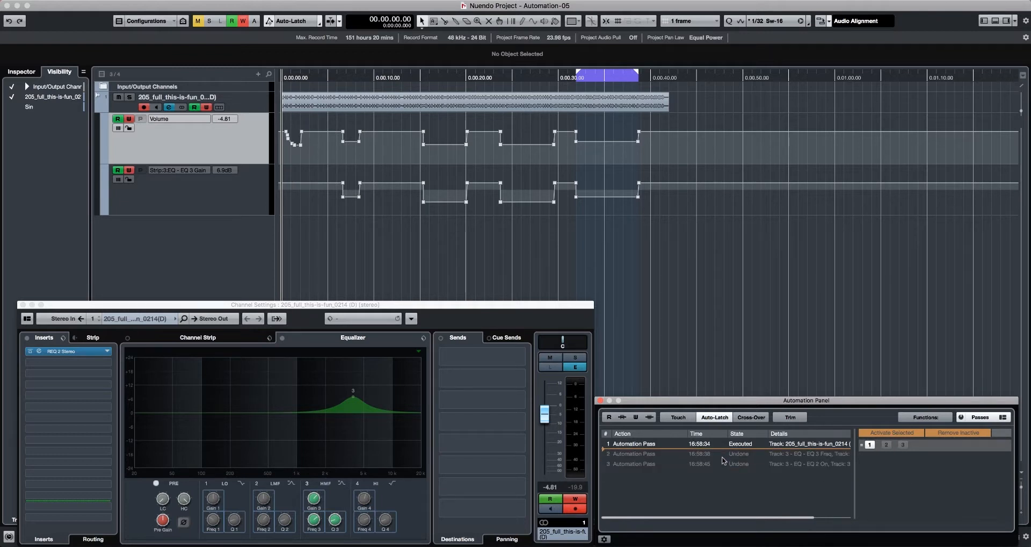
key("super+shift+z")
key("super+shift+z")
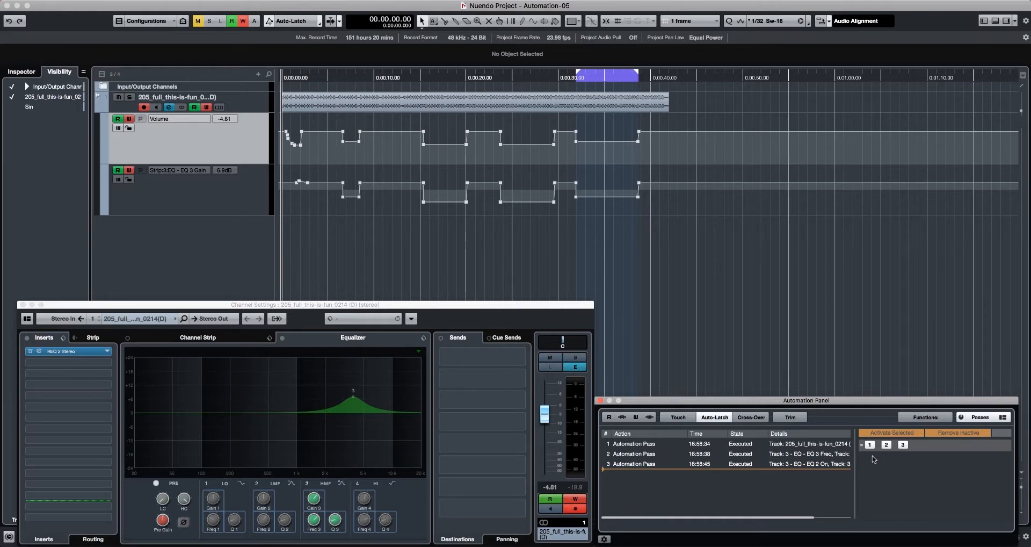
Step the pass history back to pass 2 and write a new volume pass of varied fader moves ending at -8.30
left_click(731, 461)
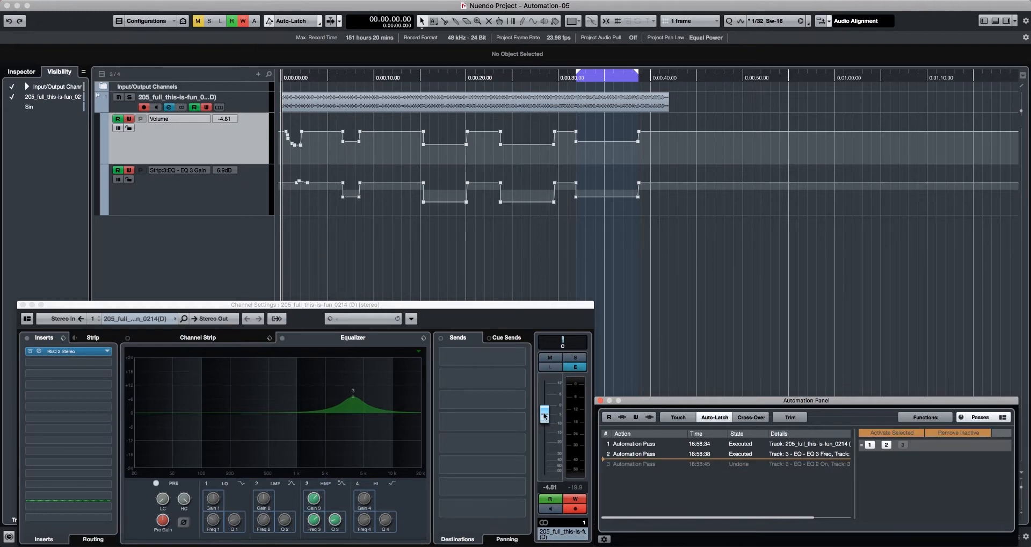
key("space")
mouse_move(544, 415)
left_mouse_down()
mouse_move(562, 424)
mouse_move(578, 401)
mouse_move(576, 419)
left_mouse_up()
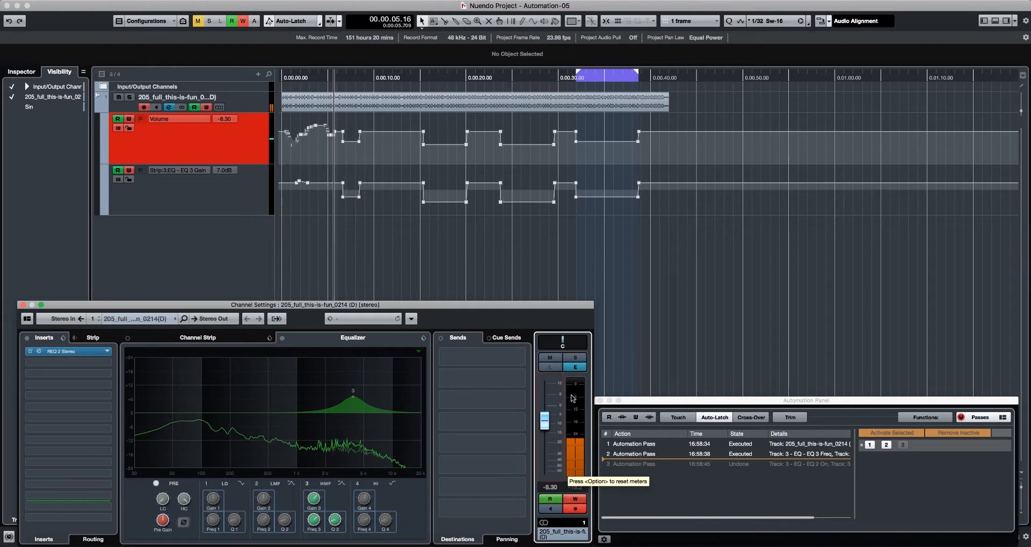
key("space")
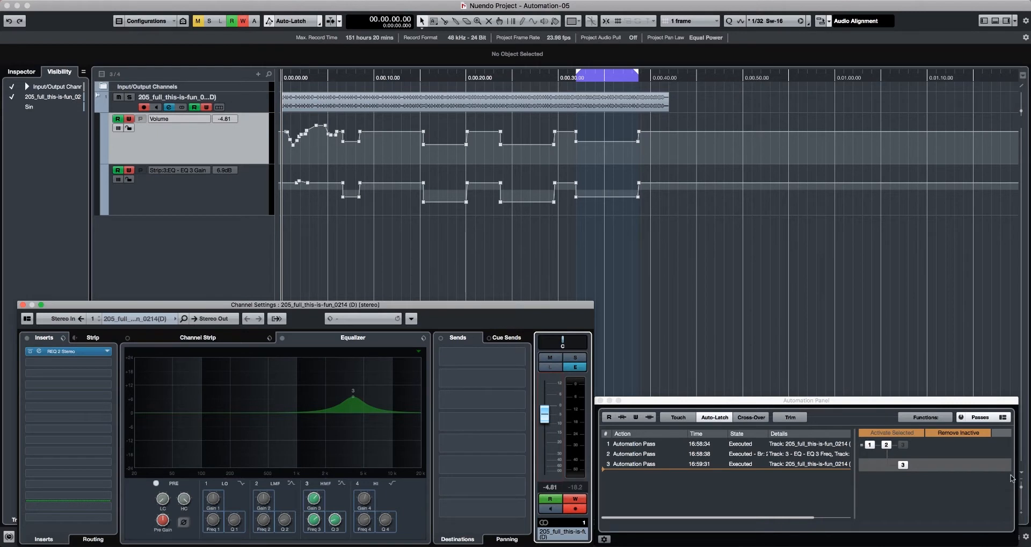
Activate the original branch's pass 3, and return to pass 3 of the new branch
left_click(902, 444)
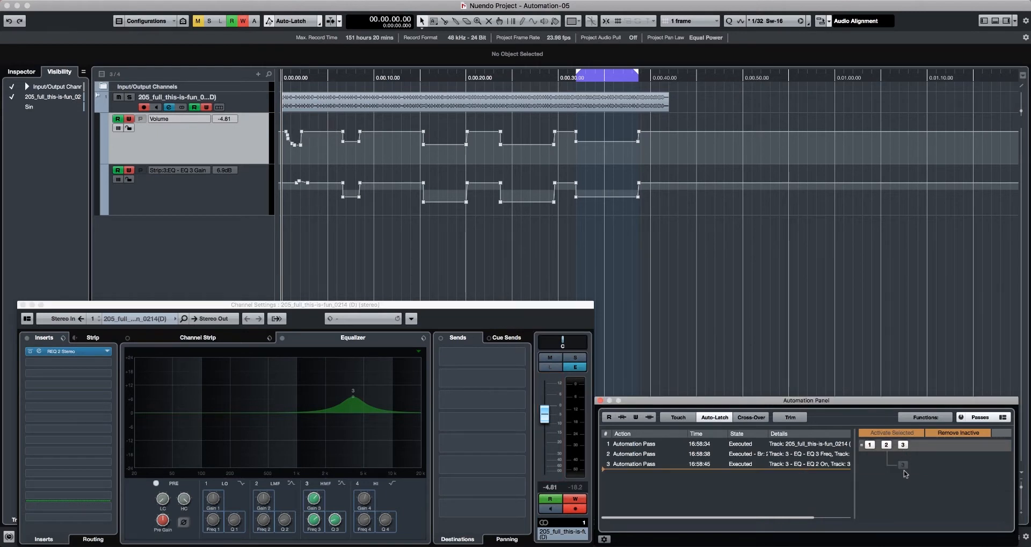
left_click(903, 465)
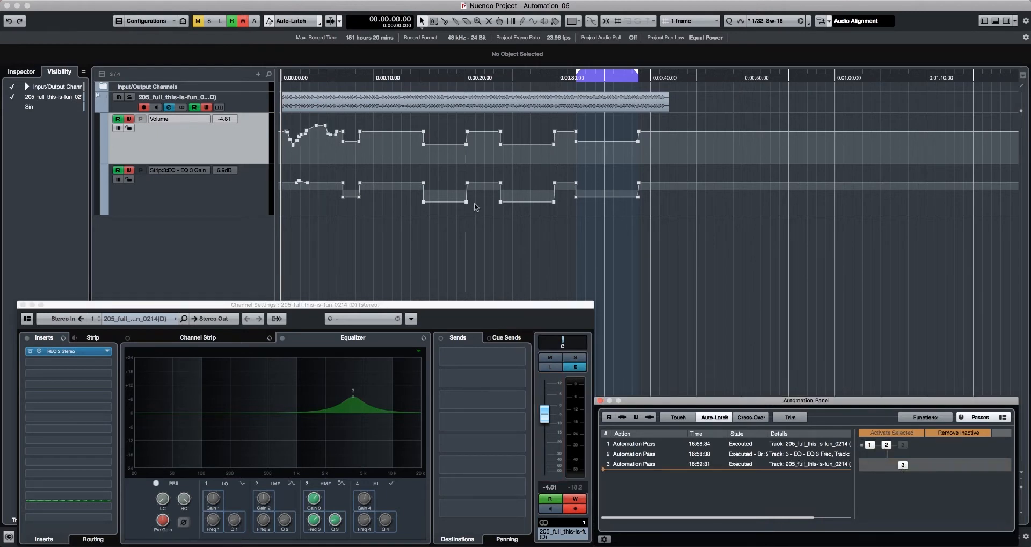
Write another volume pass on the new branch, ending at about -15.7, and switch back to the original branch's pass 3
key("space")
mouse_move(544, 414)
left_mouse_down()
mouse_move(544, 457)
mouse_move(544, 434)
left_mouse_up()
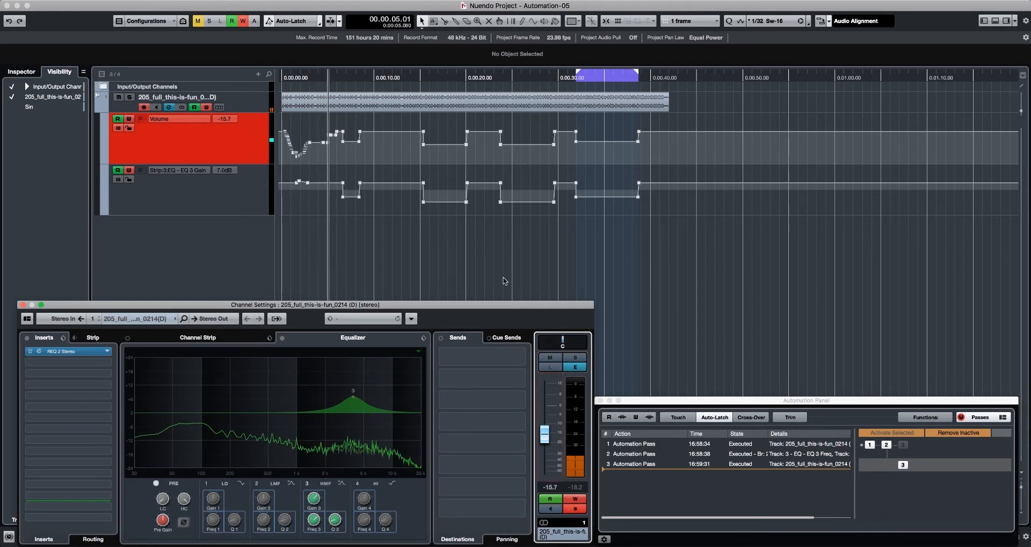
key("space")
left_click(903, 445)
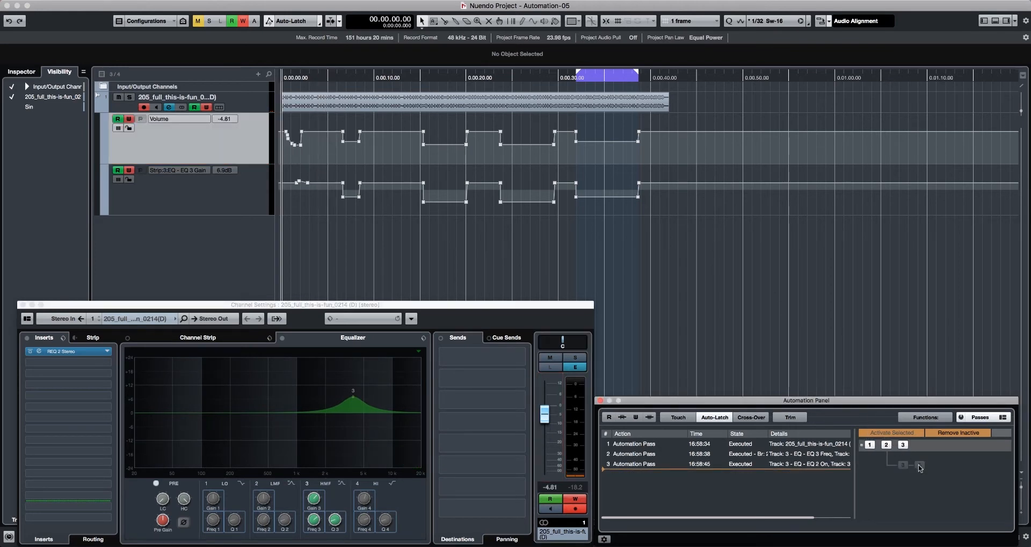